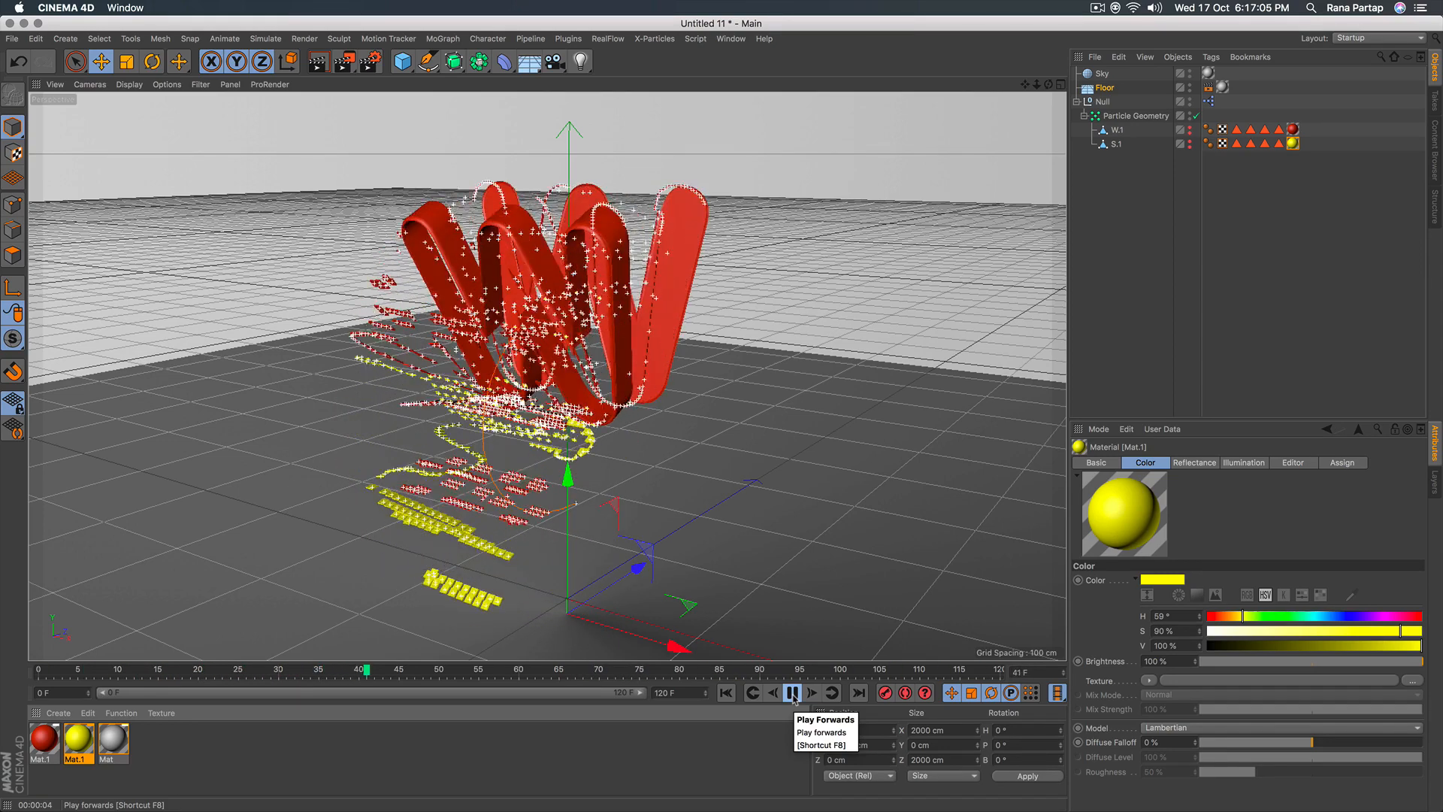
Stop the letter animation's playback and render a preview of the perspective view.
{"action": "left_click", "coordinate": [793, 694]}
{"action": "left_click", "coordinate": [319, 70]}
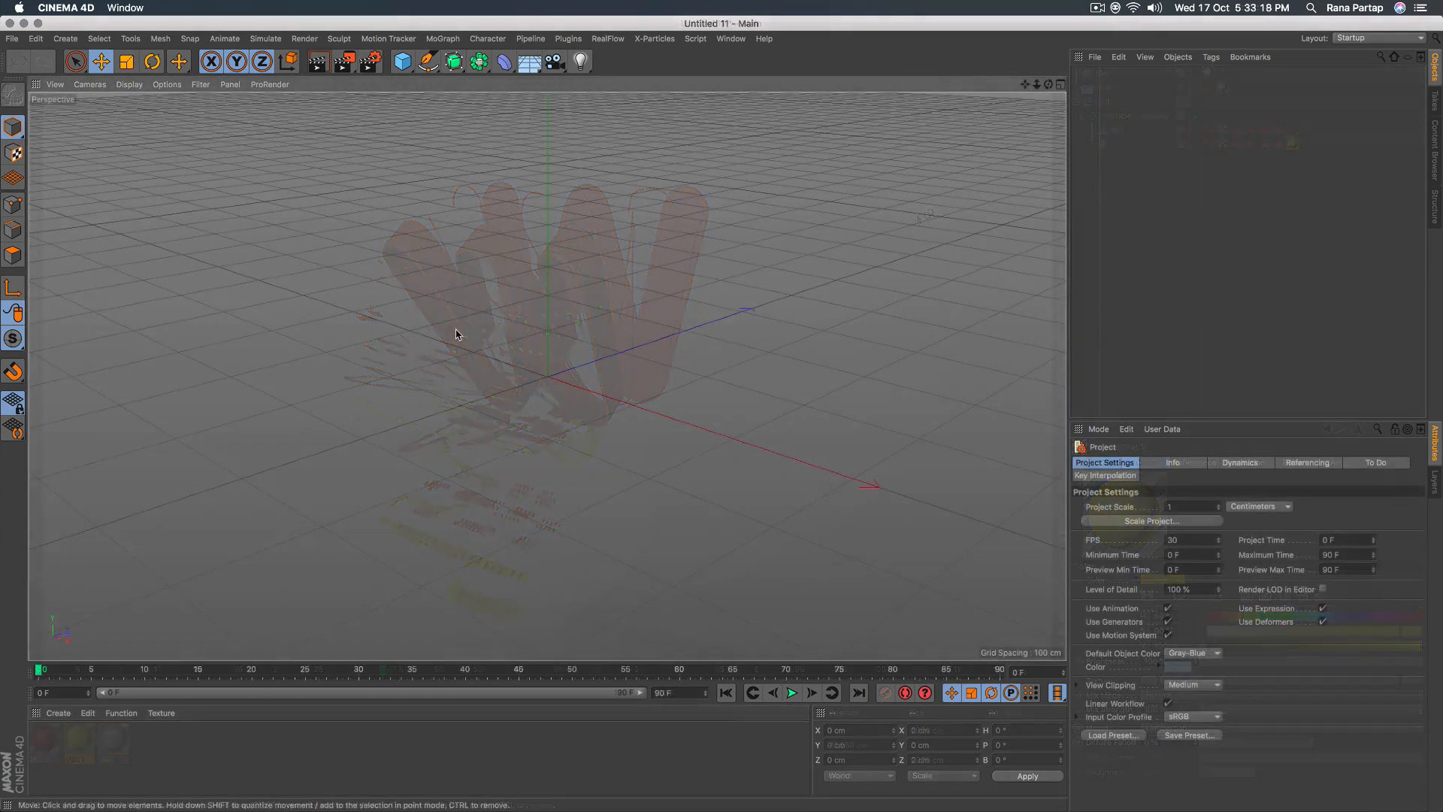
Add a MoText object to the scene and set its text alignment to Middle.
{"action": "left_click", "coordinate": [442, 39]}
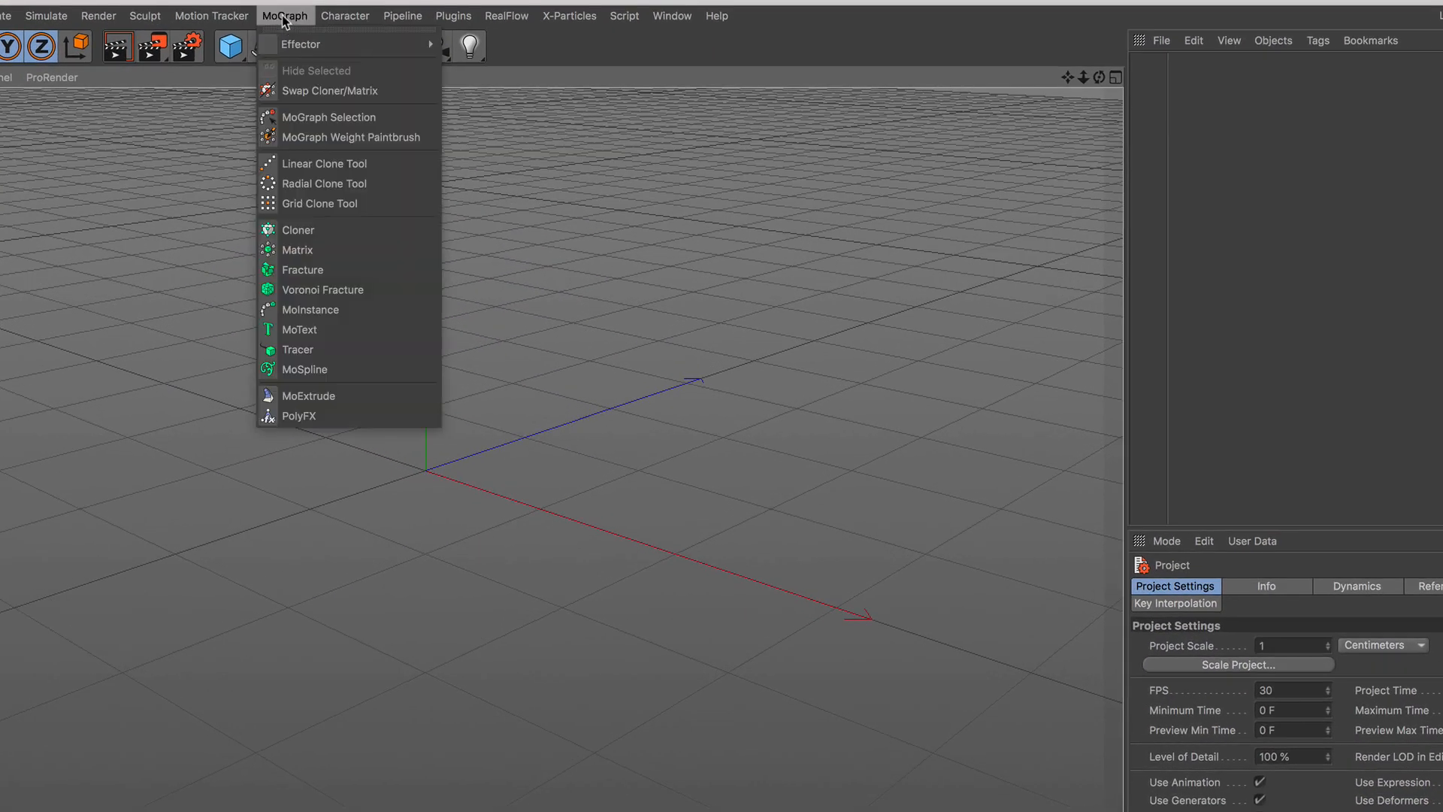
{"action": "left_click", "coordinate": [336, 322]}
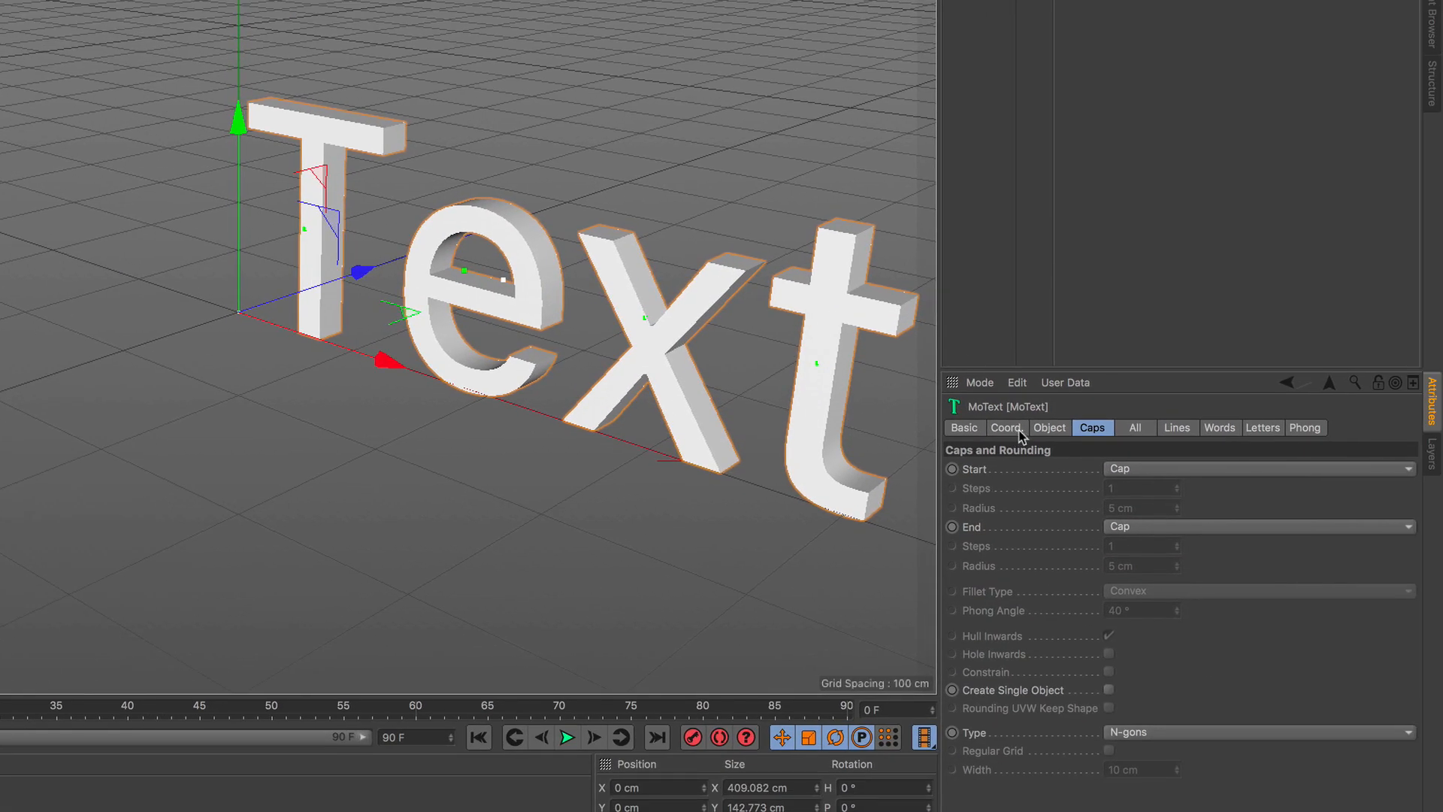
{"action": "left_click", "coordinate": [1237, 586]}
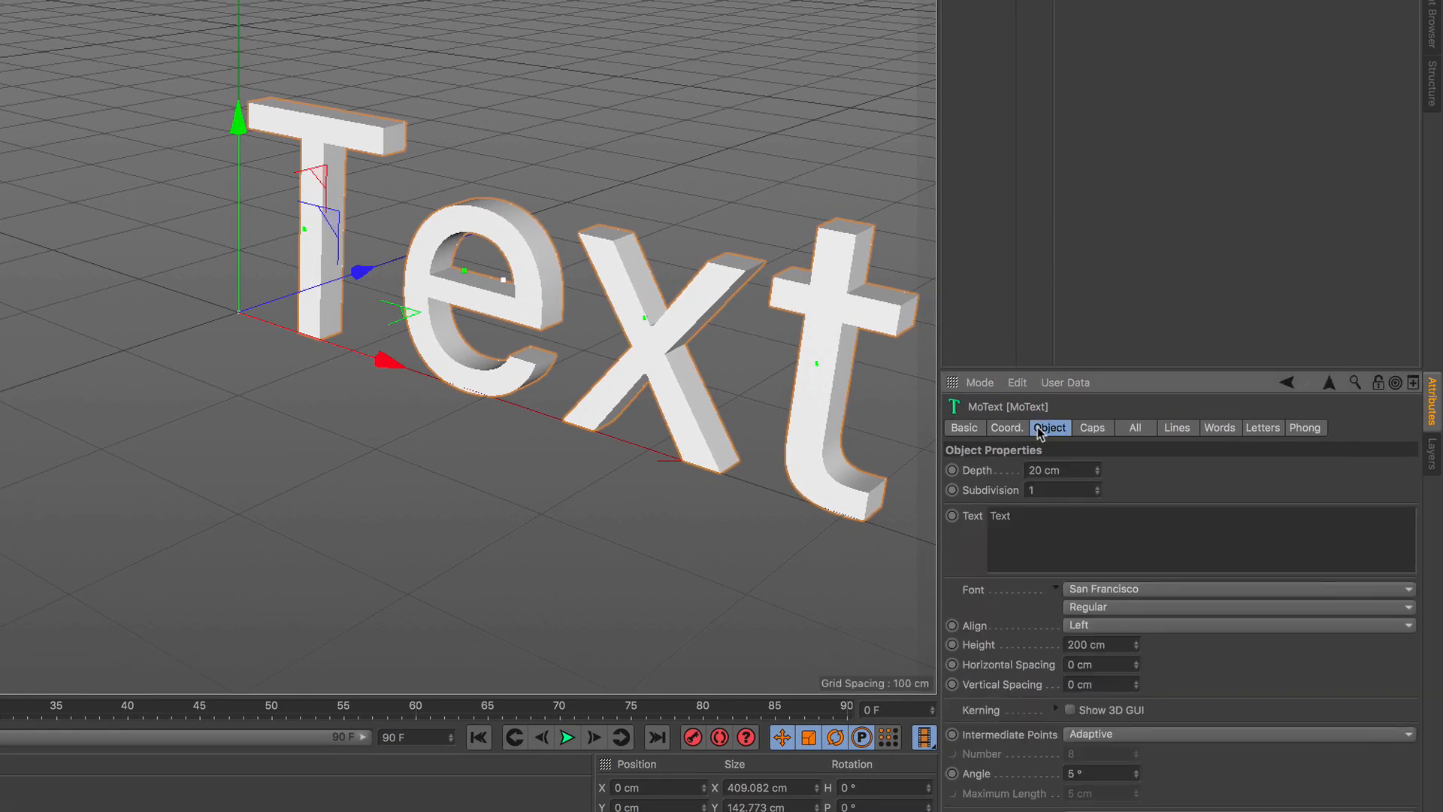
{"action": "left_click", "coordinate": [1151, 629]}
{"action": "left_click", "coordinate": [1147, 663]}
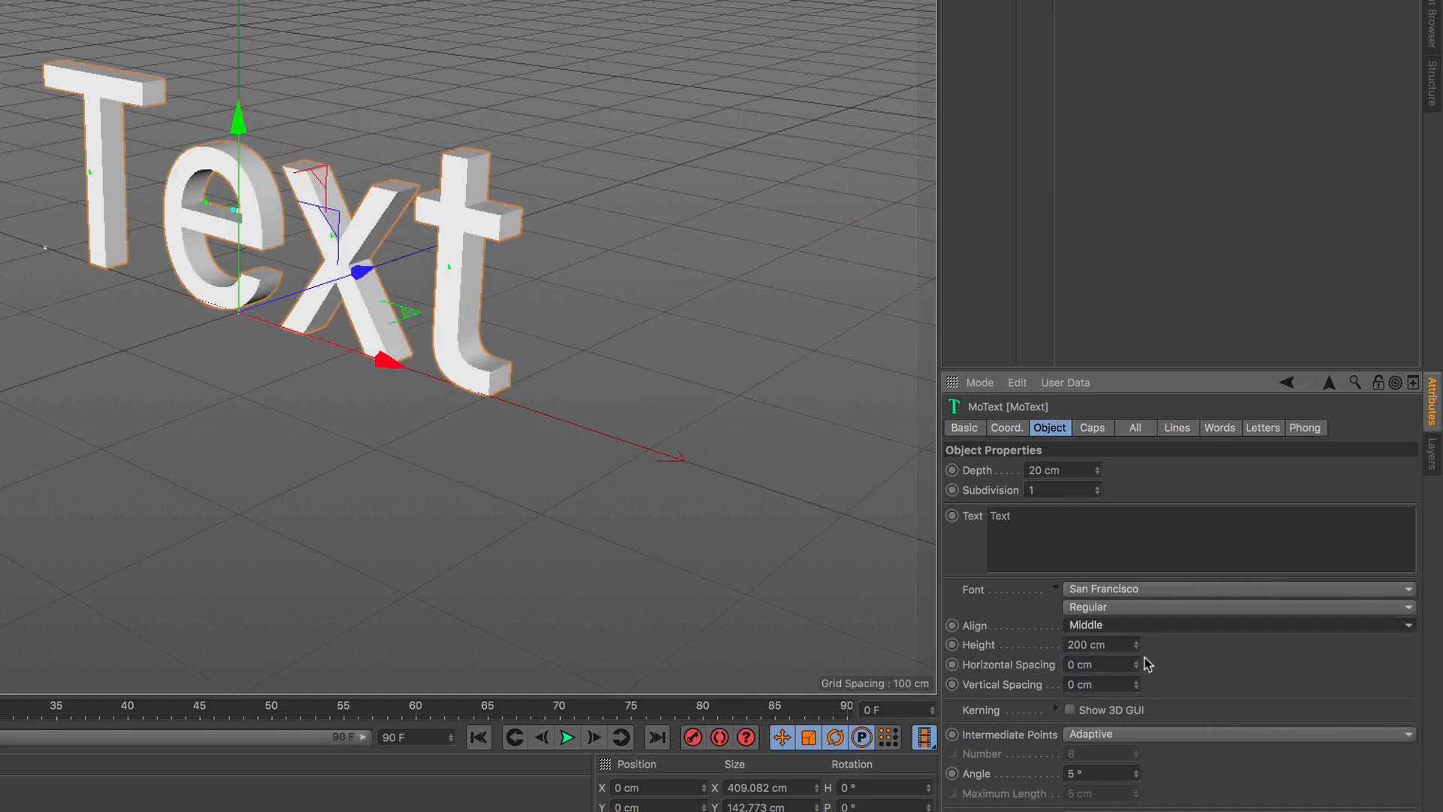
Change the MoText's text to "S" and its font to VAGRundschriftD.
{"action": "double_click", "coordinate": [1071, 514]}
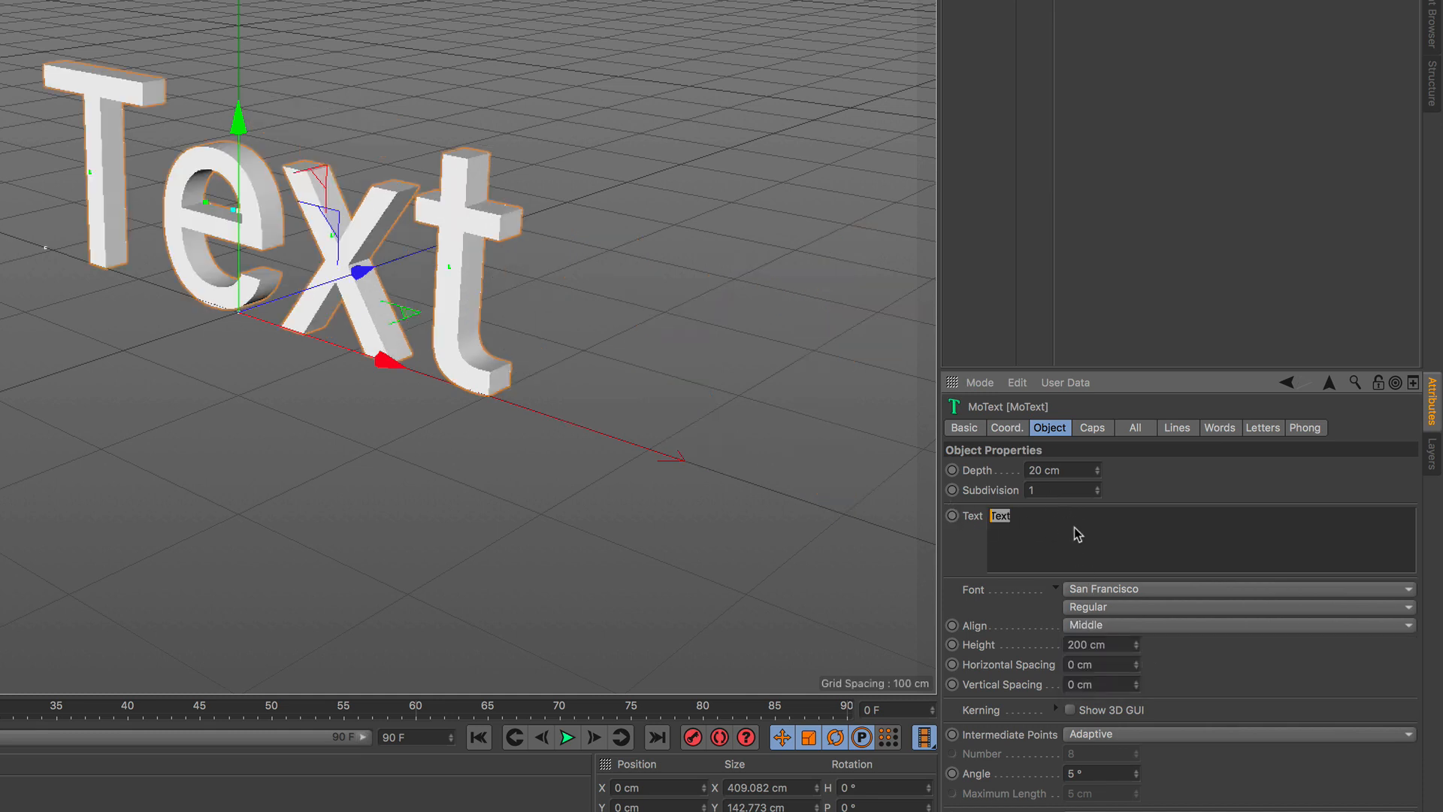
{"action": "type", "text": "S"}
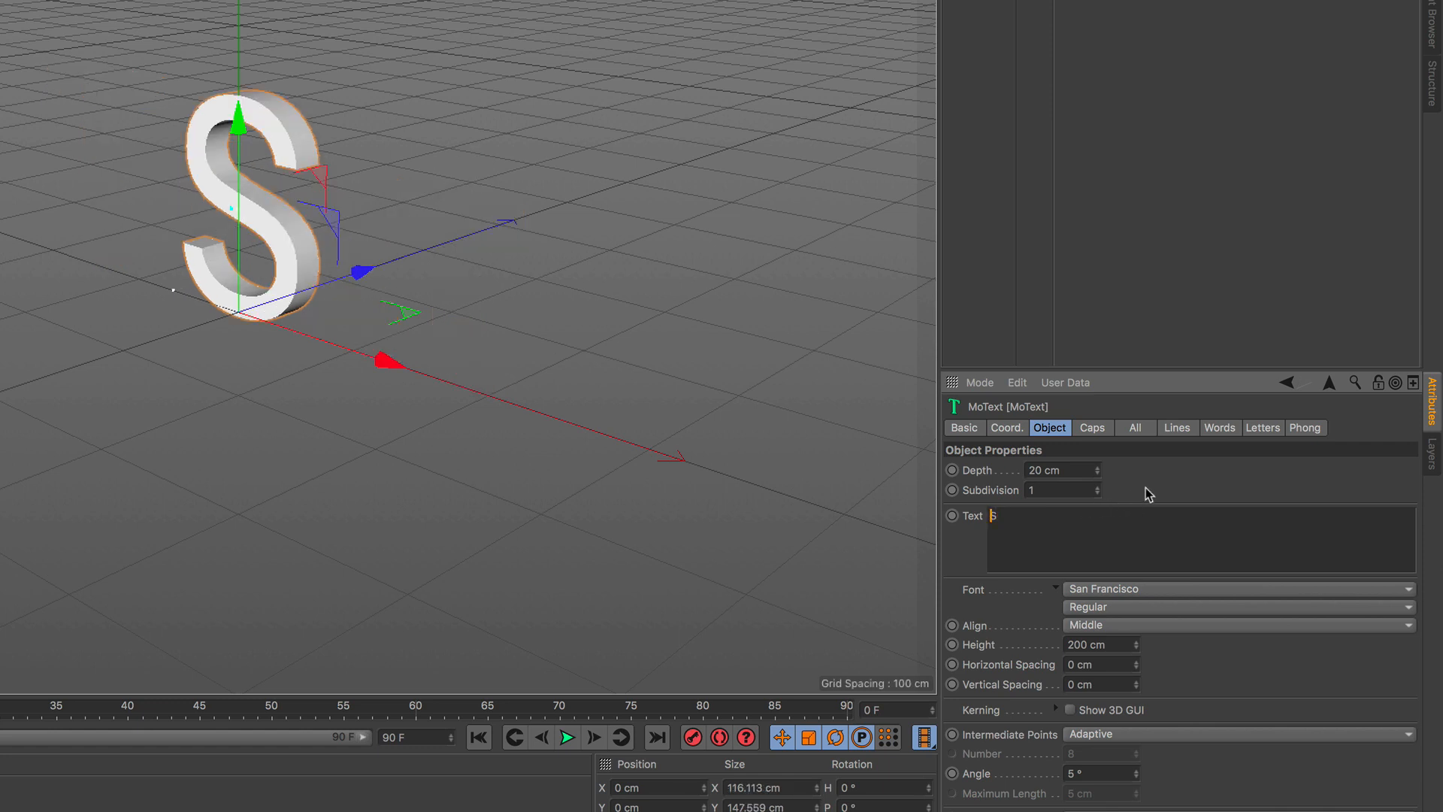
{"action": "left_click", "coordinate": [1161, 590]}
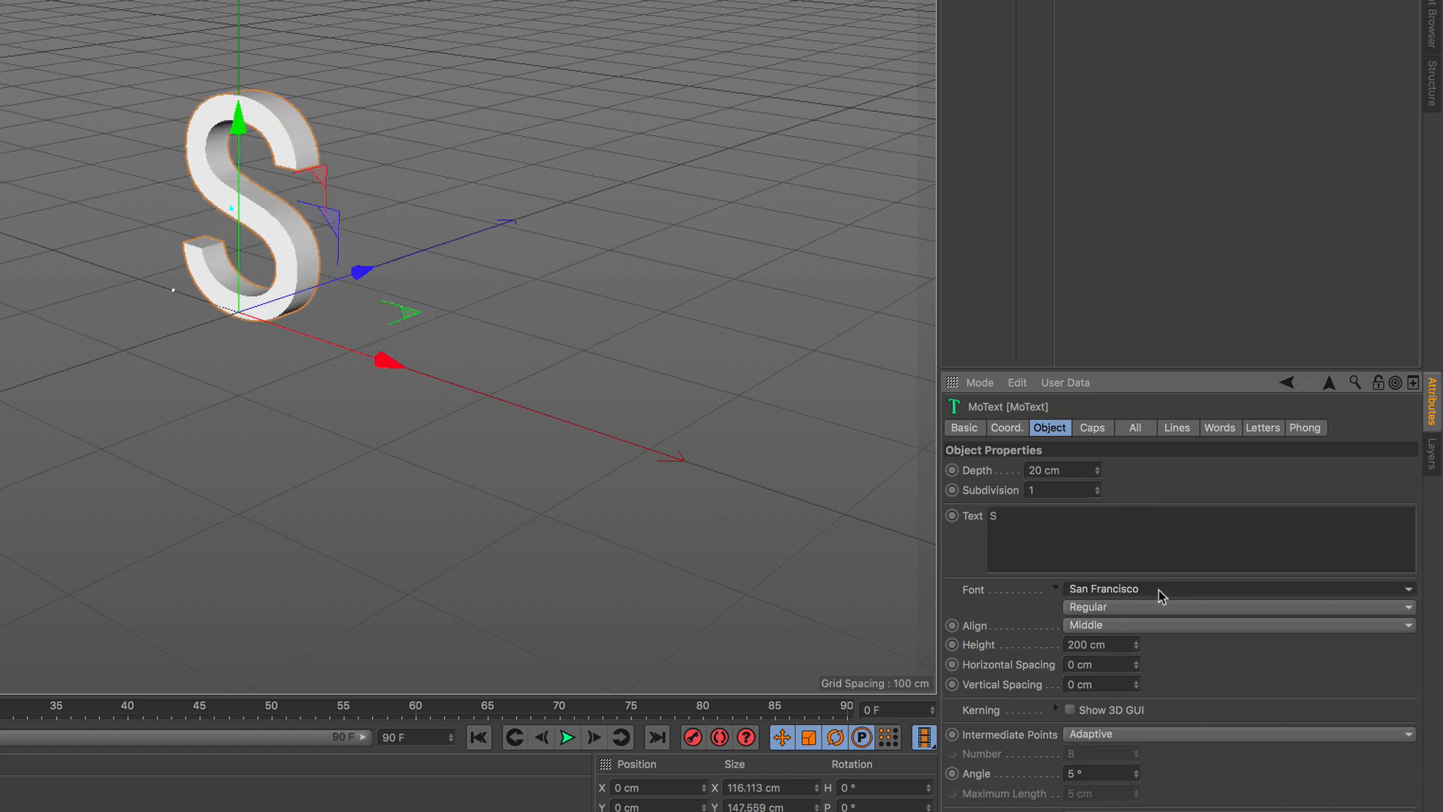
{"action": "scroll", "coordinate": [1161, 590], "scroll_direction": "down", "scroll_amount": 15}
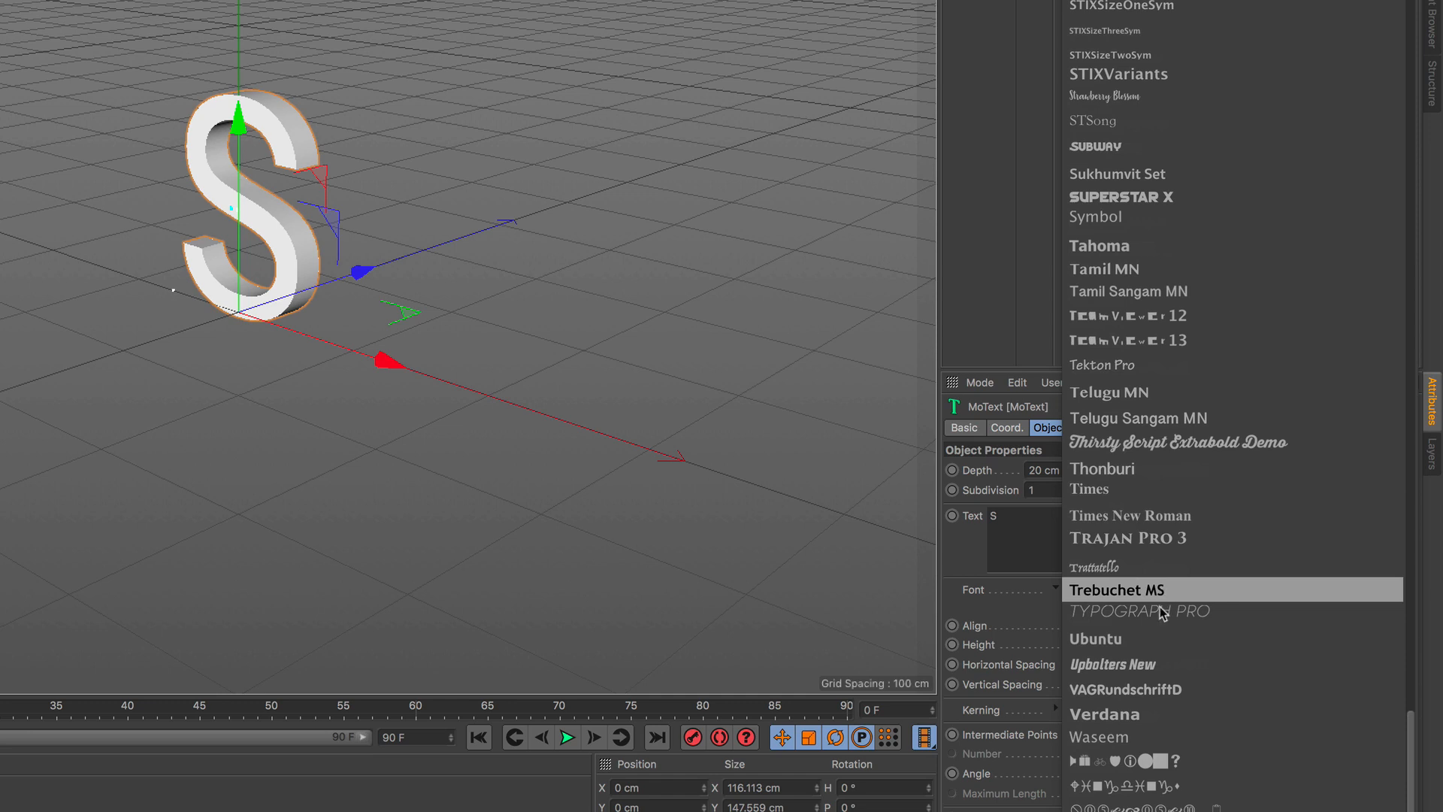
{"action": "left_click", "coordinate": [1179, 695]}
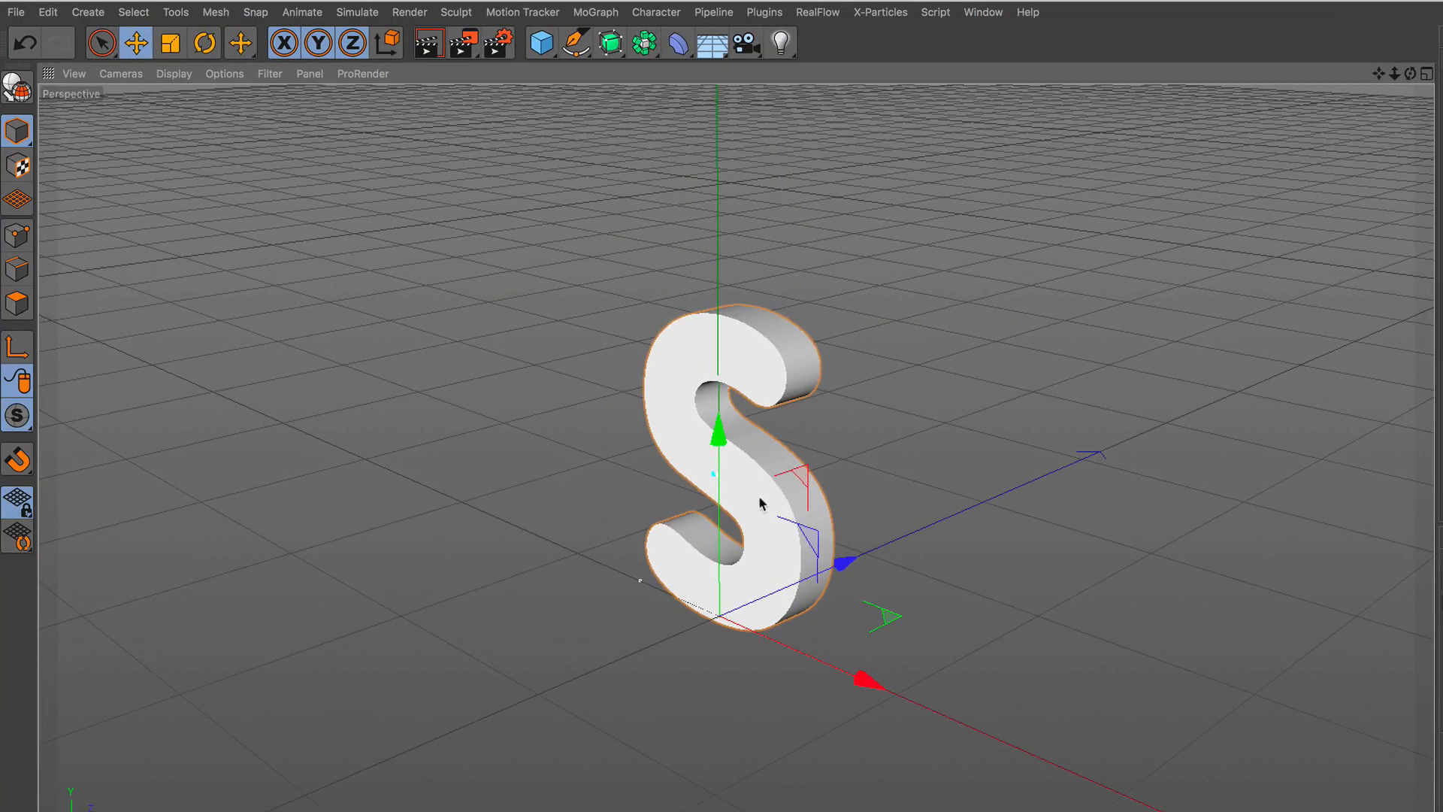
Switch the viewport display to Gouraud Shading (Lines) so the letter's mesh lines are drawn.
{"action": "right_click_drag", "start_coordinate": [759, 498], "coordinate": [770, 373], "text": "alt"}
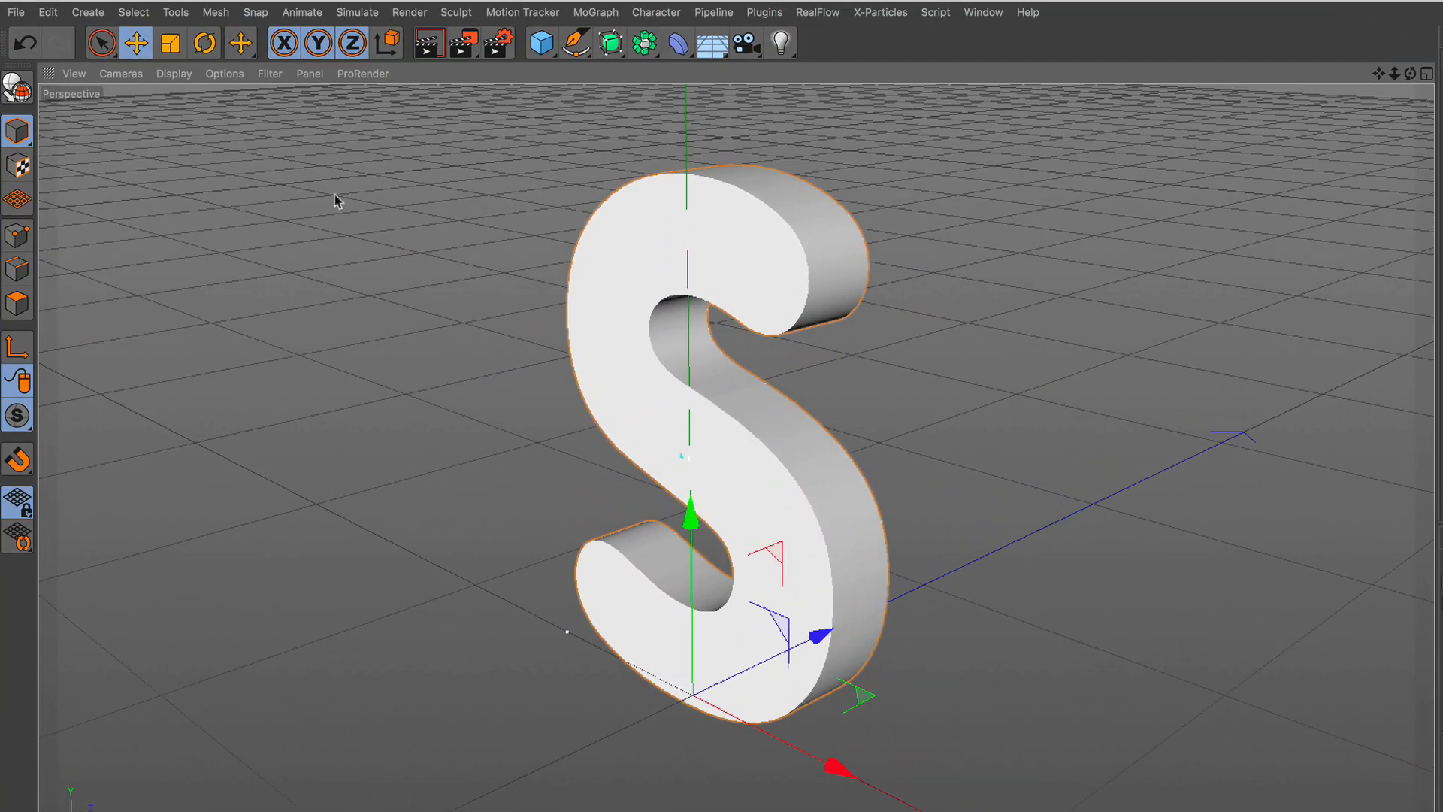
{"action": "left_click", "coordinate": [186, 75]}
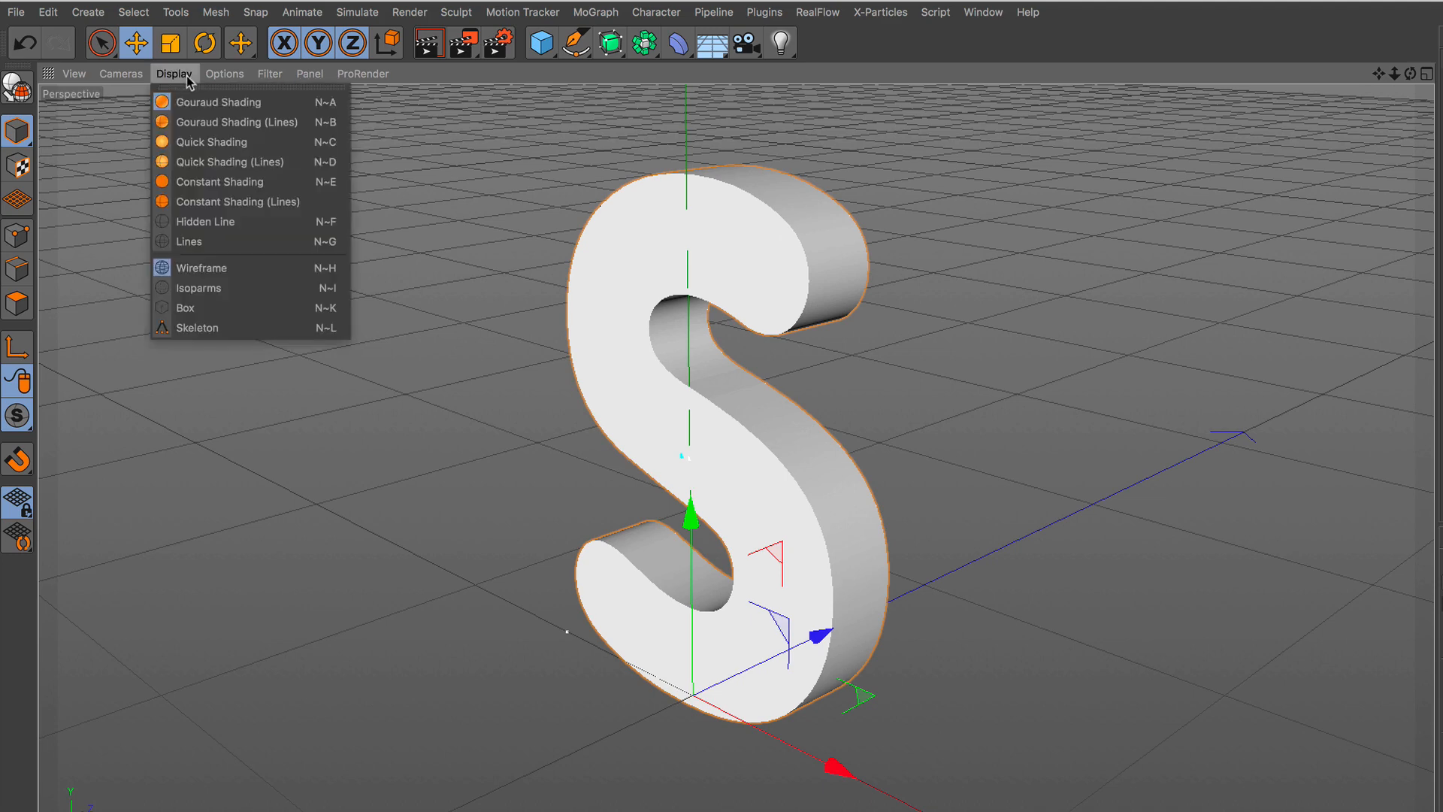
{"action": "left_click", "coordinate": [200, 120]}
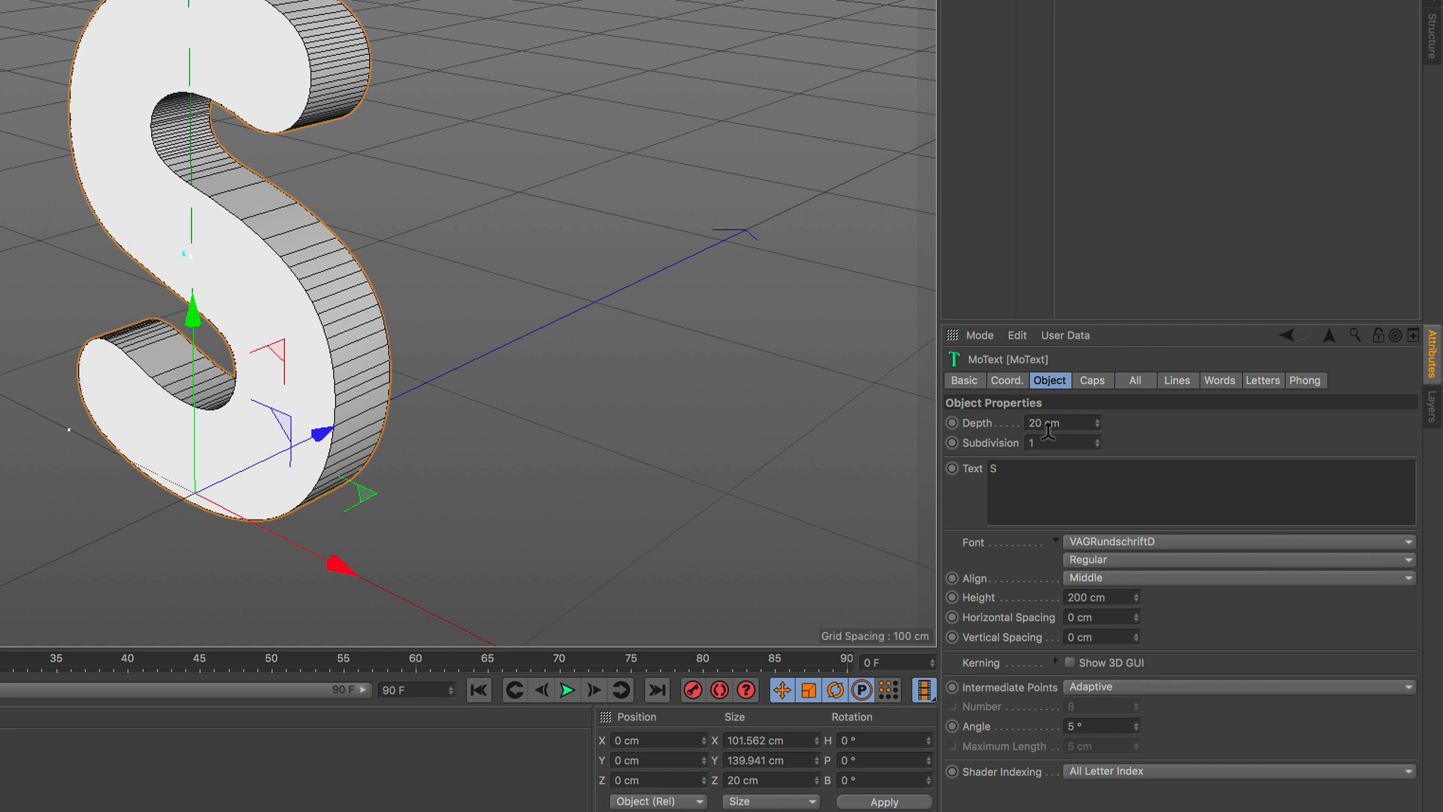
Set the S text's subdivision to 5 and its intermediate points to Natural.
{"action": "left_click", "coordinate": [1041, 443]}
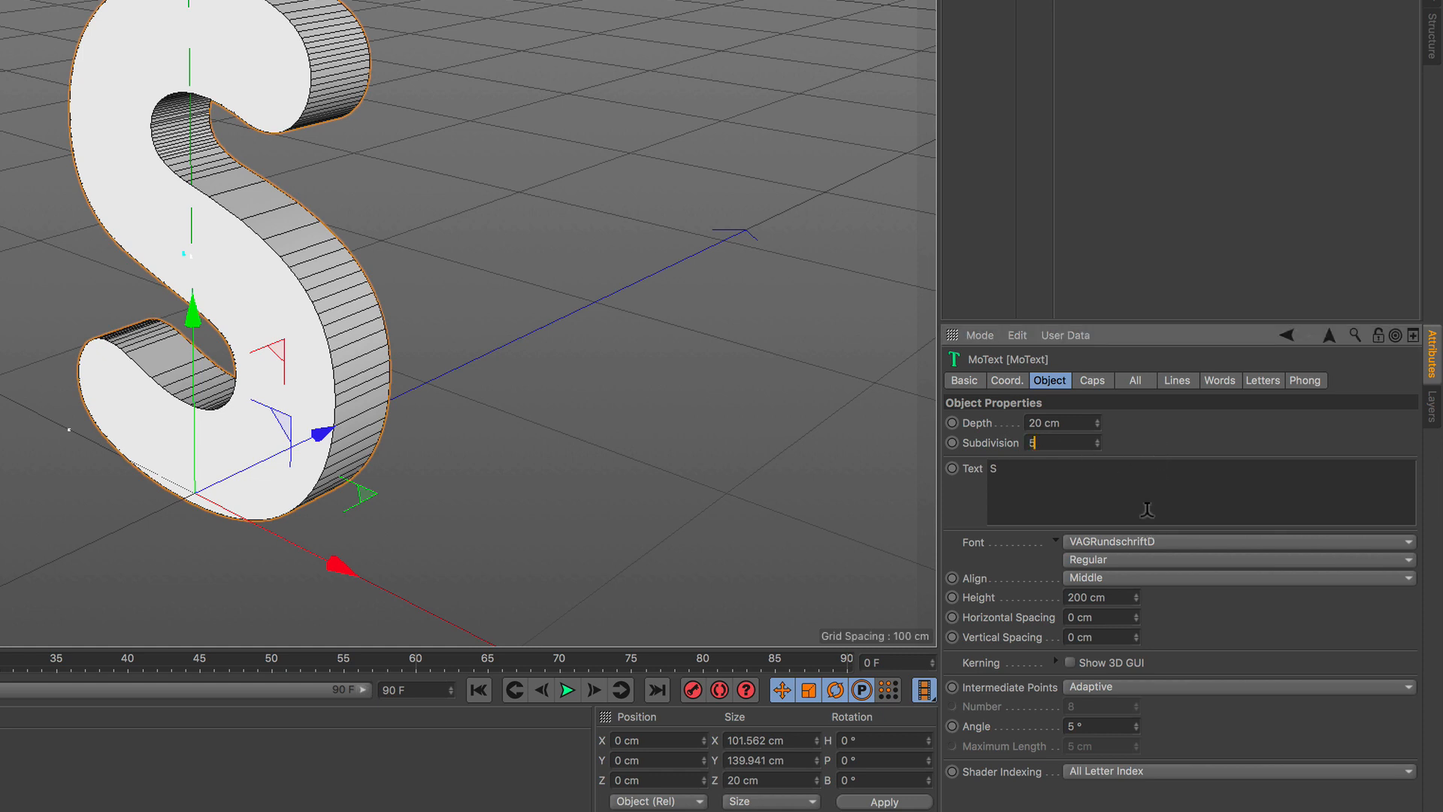
{"action": "type", "text": "5"}
{"action": "left_click", "coordinate": [1135, 687]}
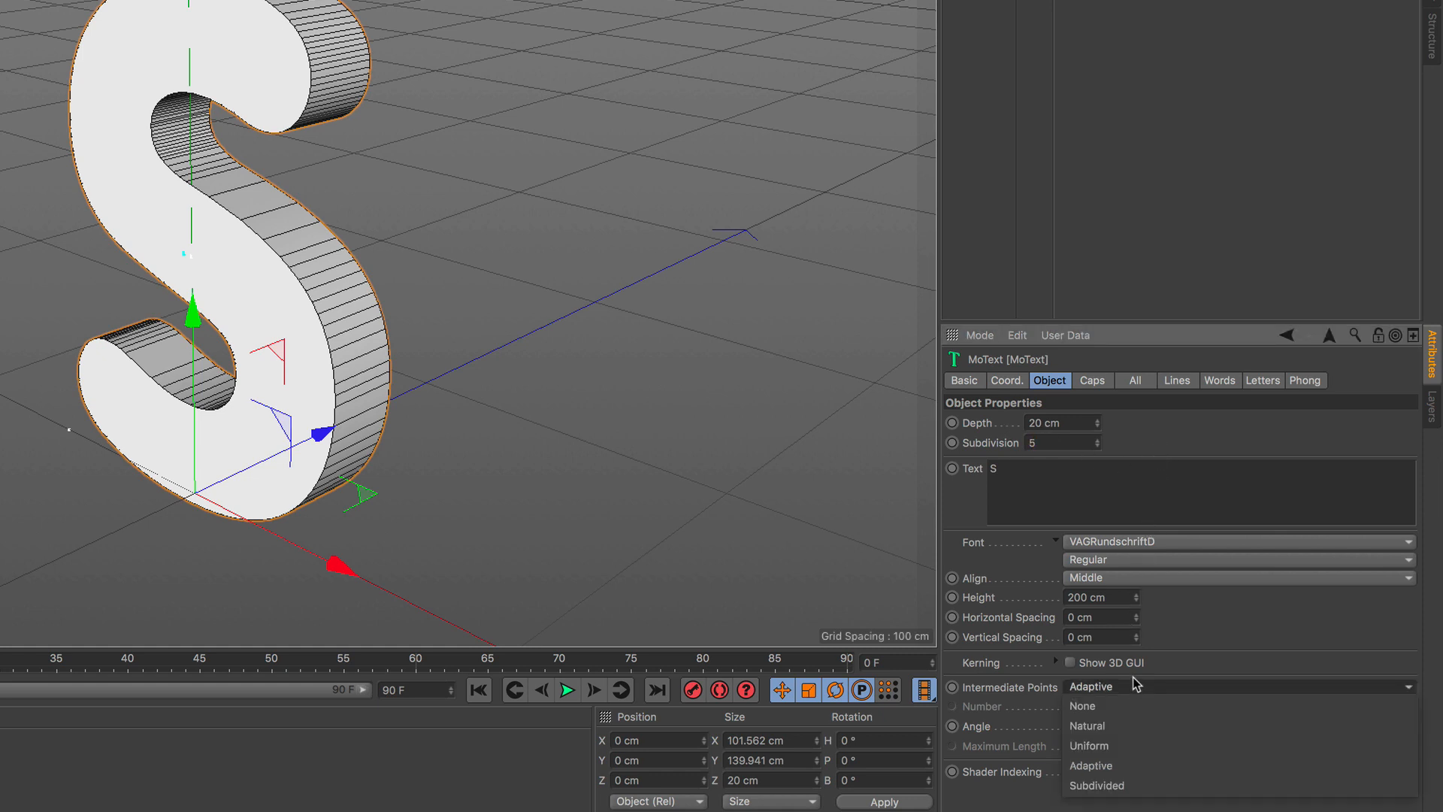
{"action": "left_click", "coordinate": [1128, 726]}
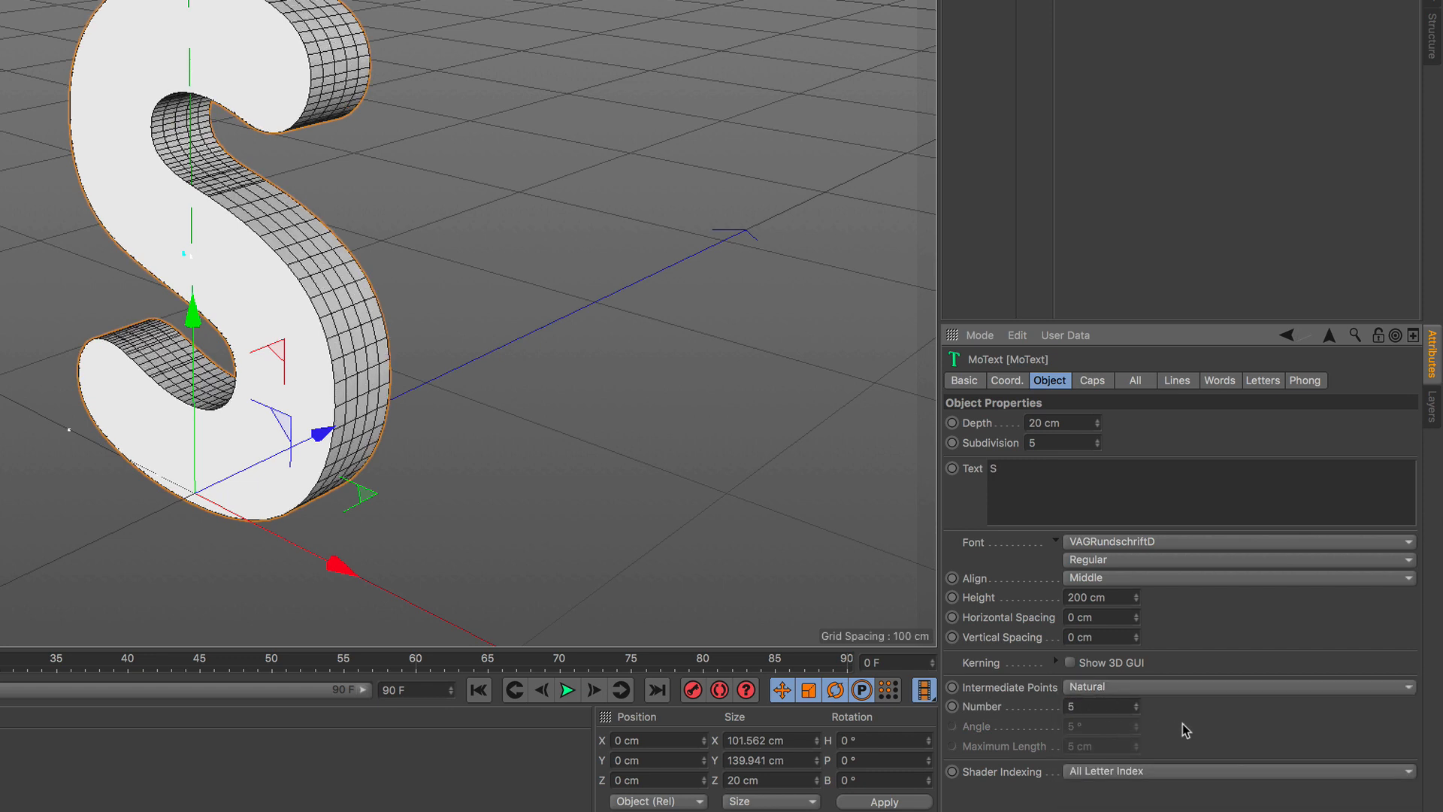
Set both the start and end caps of the S text to Fillet Cap.
{"action": "left_click", "coordinate": [1094, 382]}
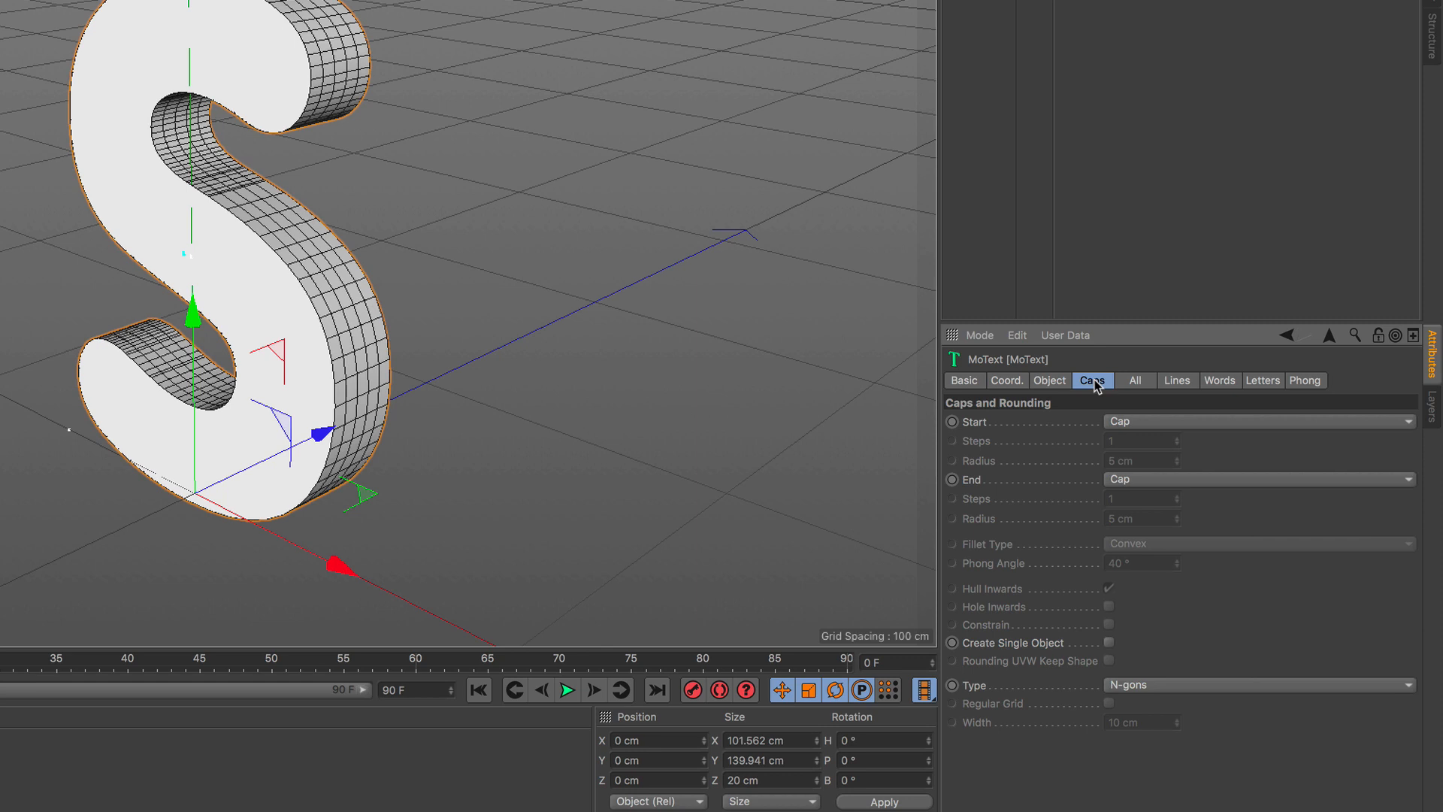
{"action": "left_click", "coordinate": [1152, 425]}
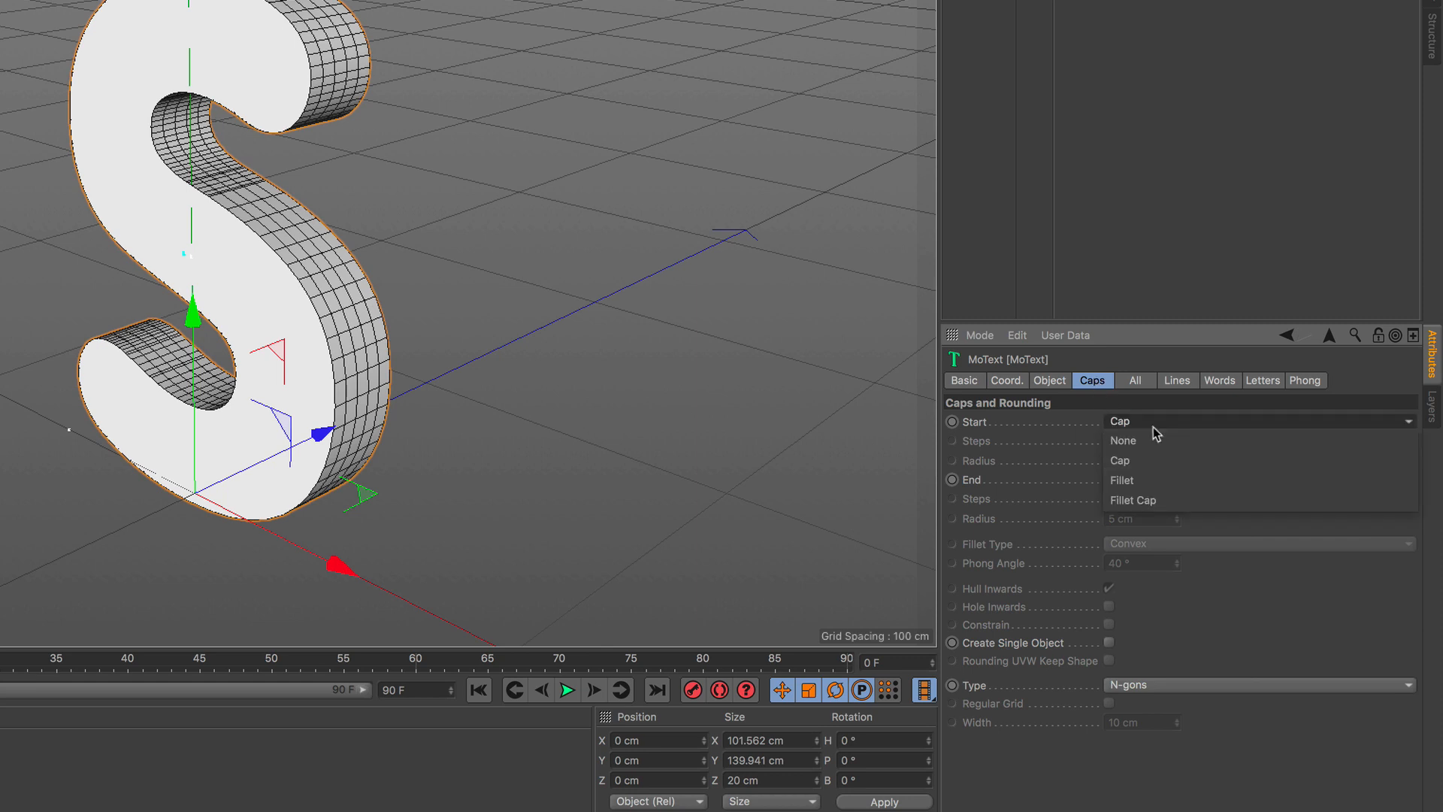
{"action": "left_click", "coordinate": [1155, 500]}
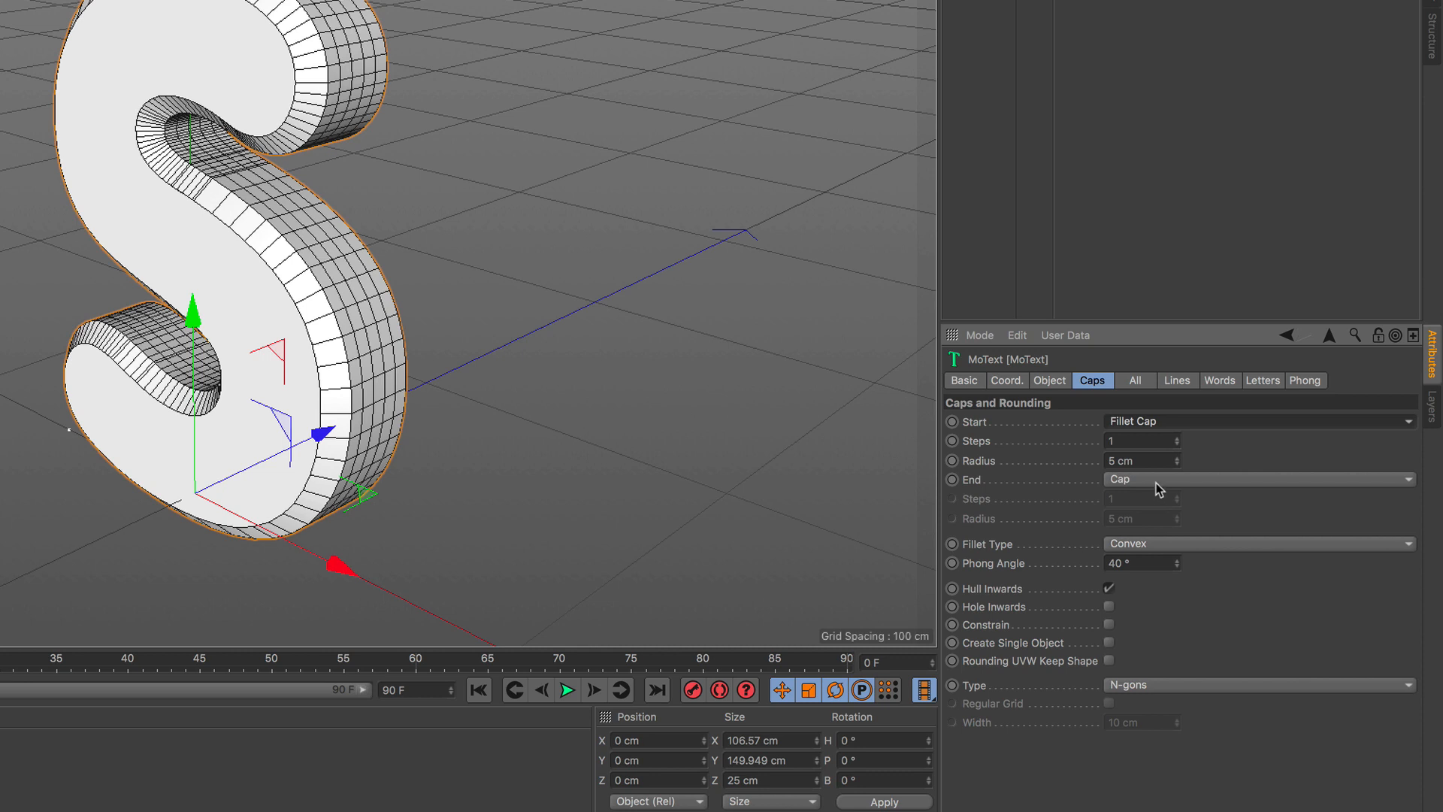
{"action": "left_click", "coordinate": [1155, 483]}
{"action": "left_click", "coordinate": [1158, 556]}
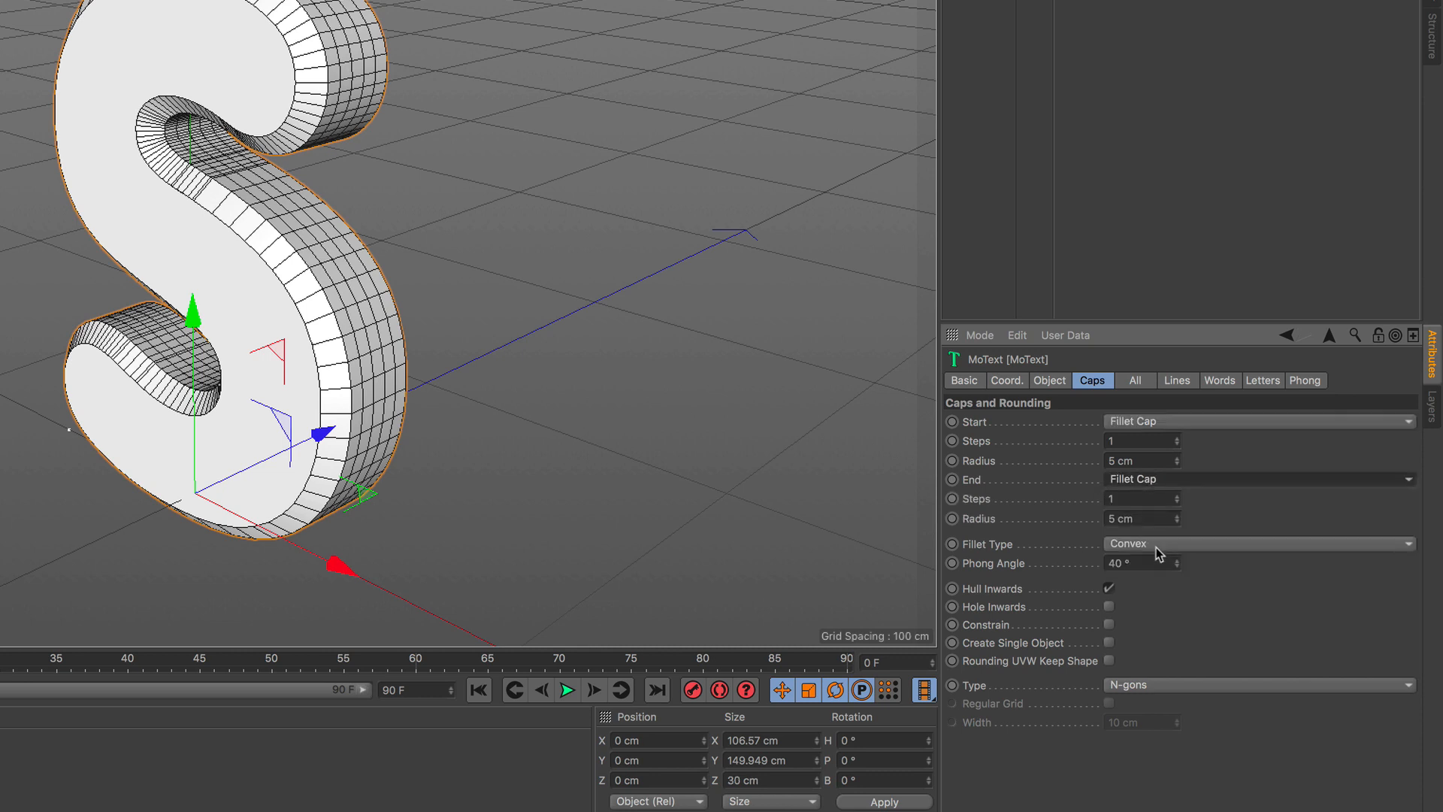
Give both the start and end fillets a radius of 2 cm and 3 steps.
{"action": "left_click", "coordinate": [1142, 520]}
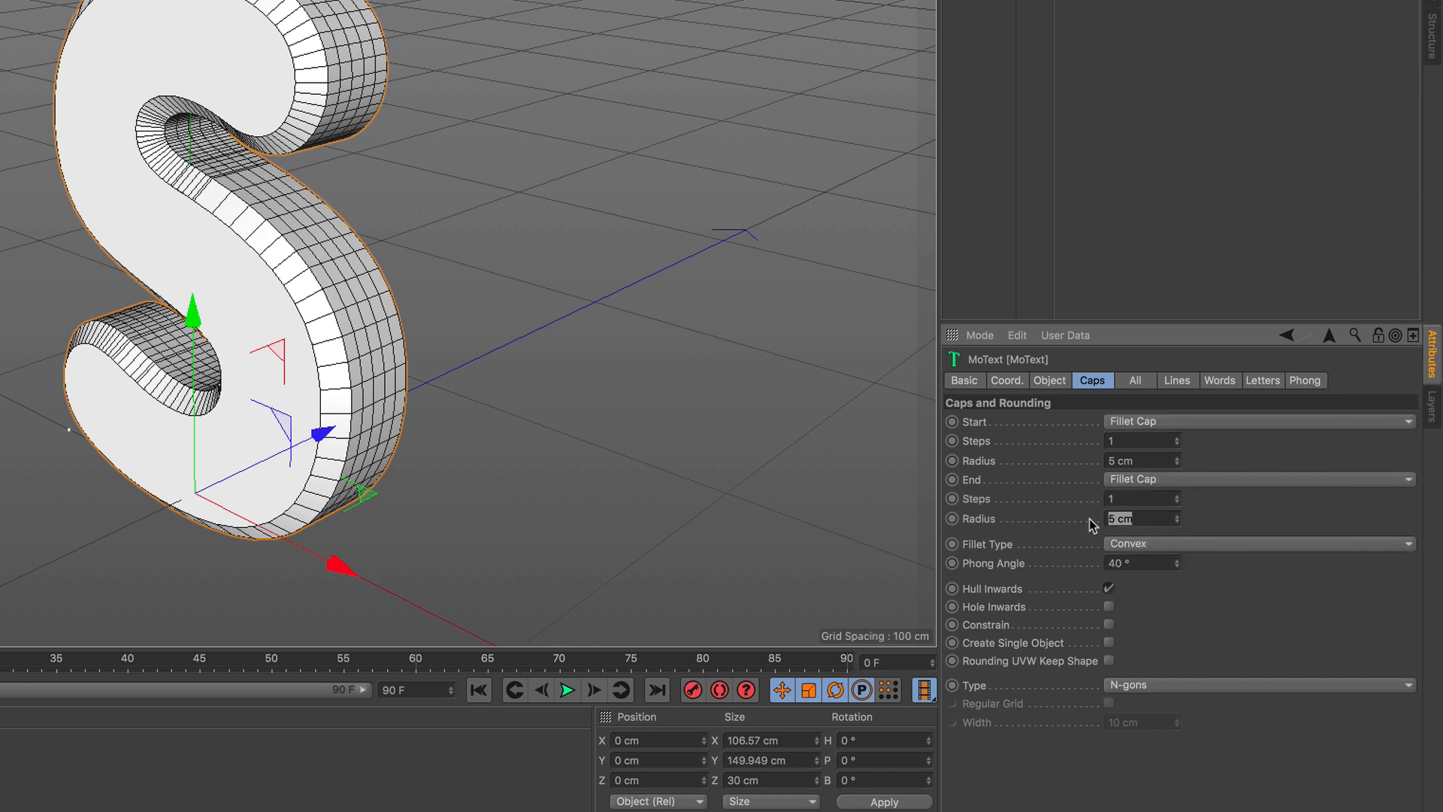
{"action": "type", "text": "2"}
{"action": "left_click", "coordinate": [1106, 500]}
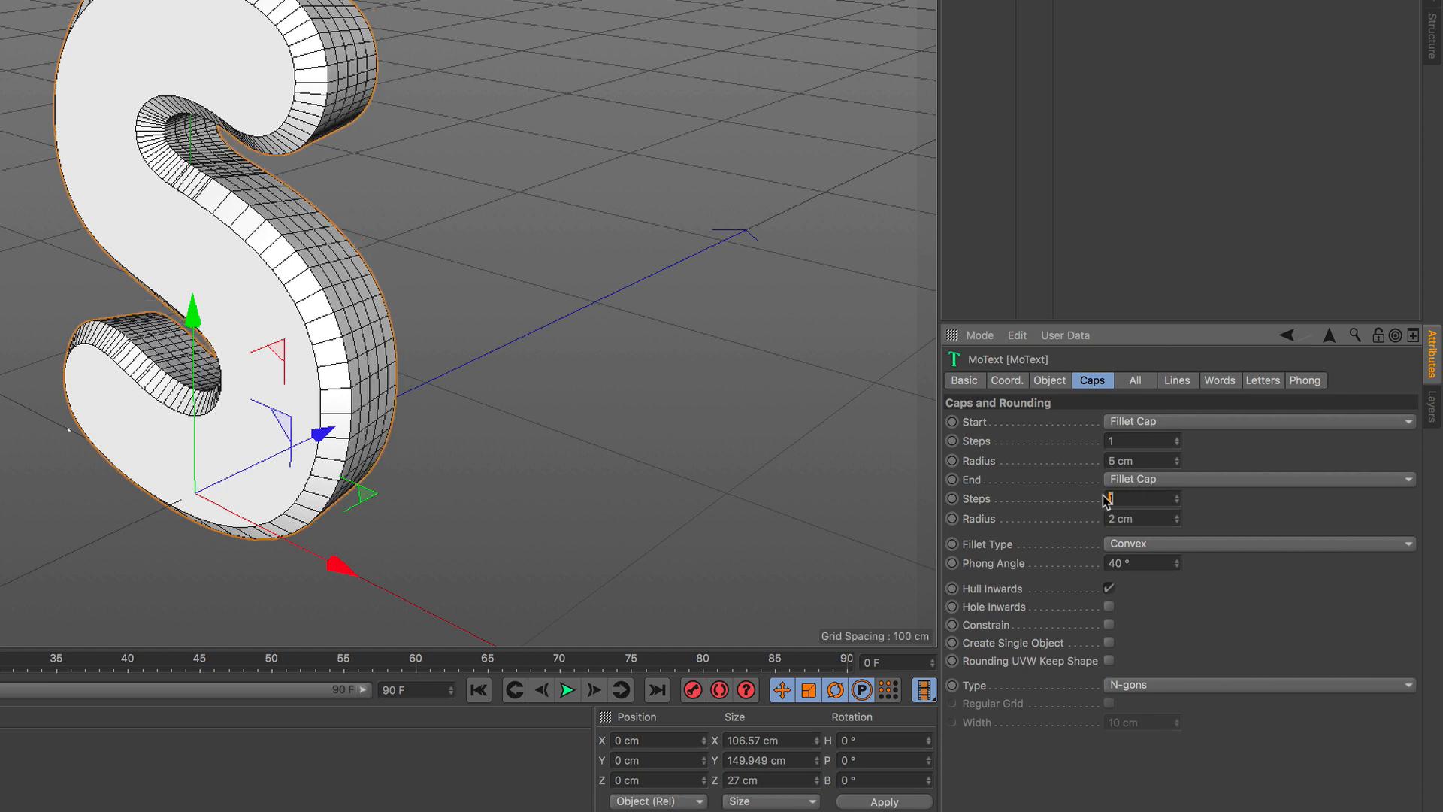
{"action": "type", "text": "3"}
{"action": "left_click", "coordinate": [1138, 459]}
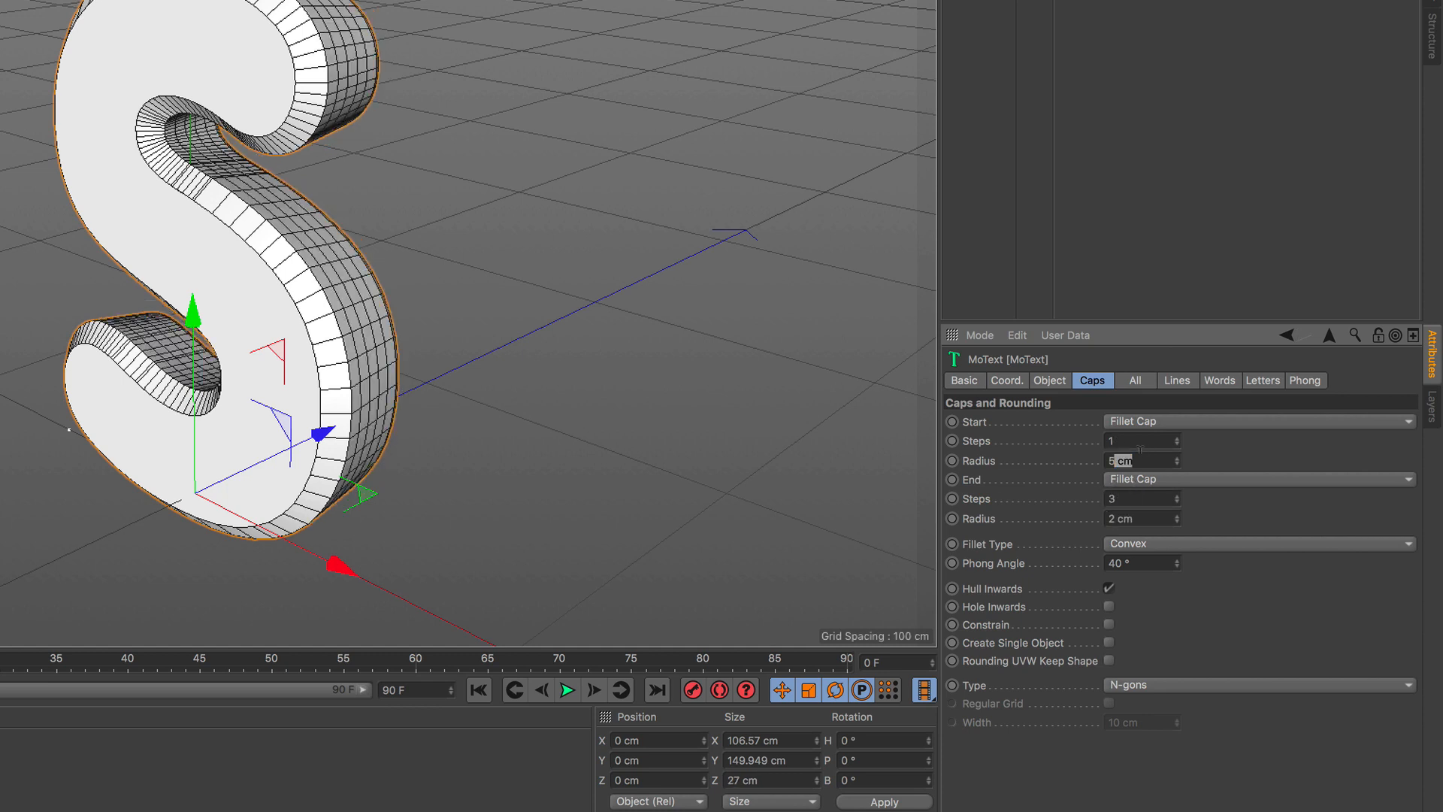
{"action": "type", "text": "2"}
{"action": "left_click", "coordinate": [1114, 441]}
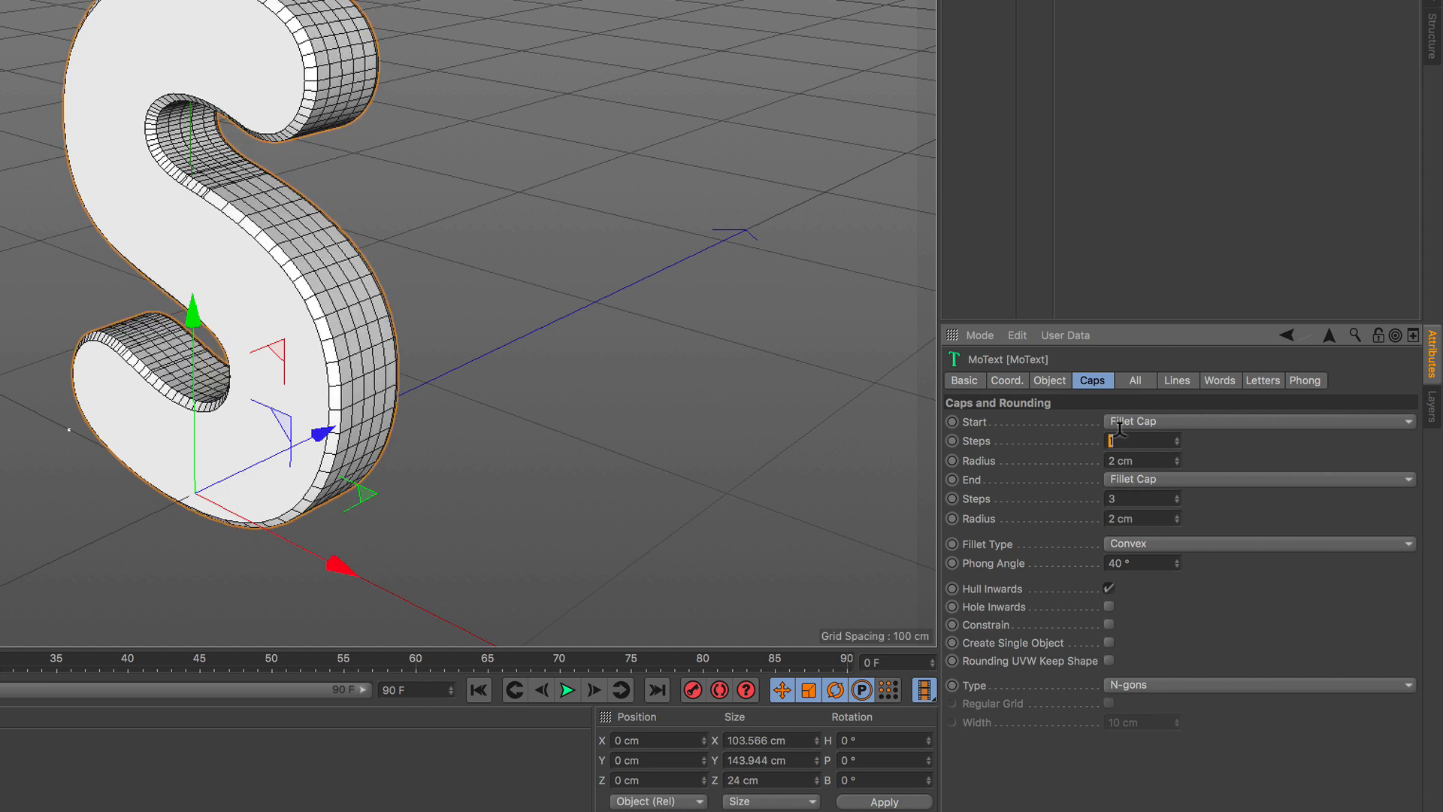
{"action": "left_click", "coordinate": [1190, 451]}
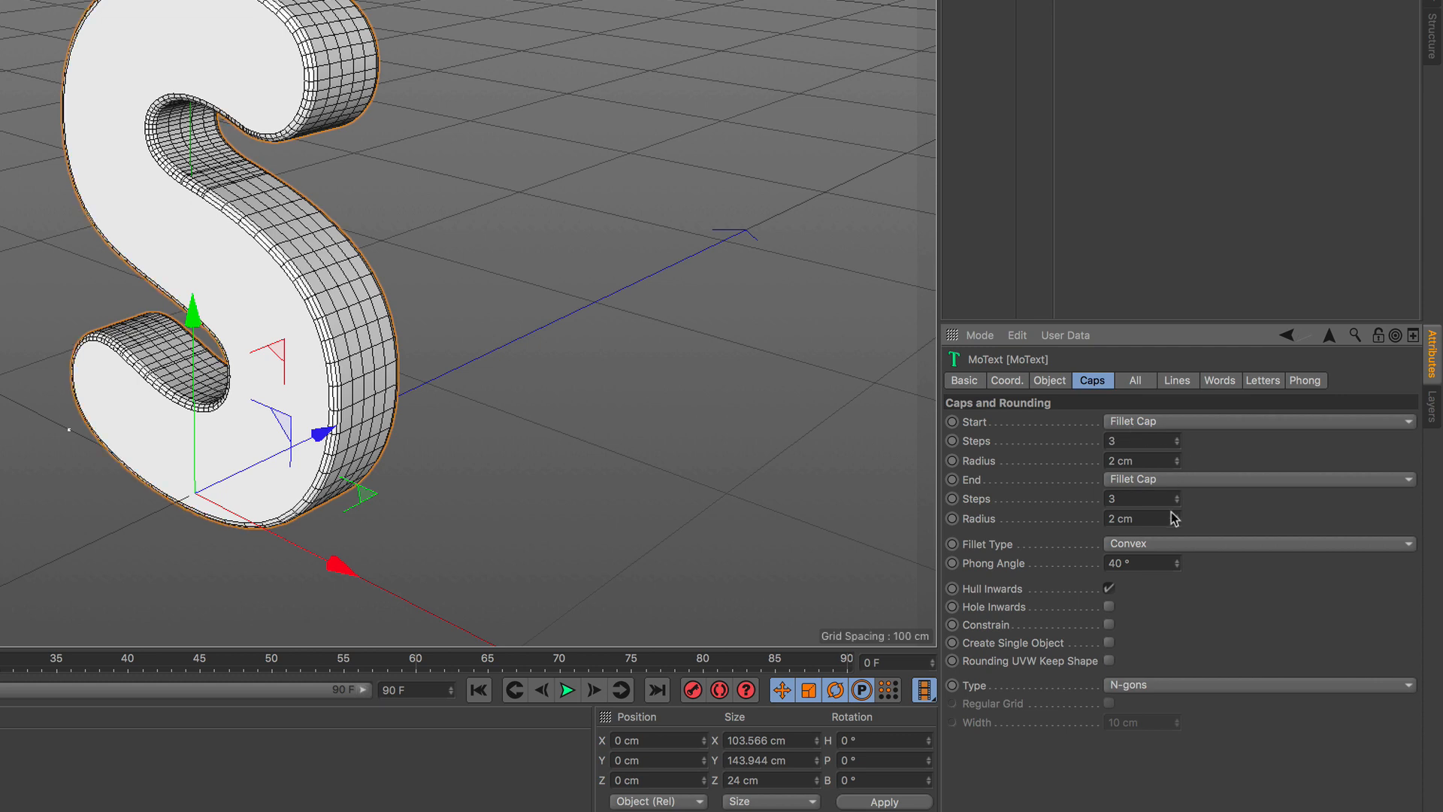
Set the cap type to Quadrangles and enable a regular grid with a width of 5 cm.
{"action": "left_click", "coordinate": [1170, 688]}
{"action": "left_click", "coordinate": [1173, 724]}
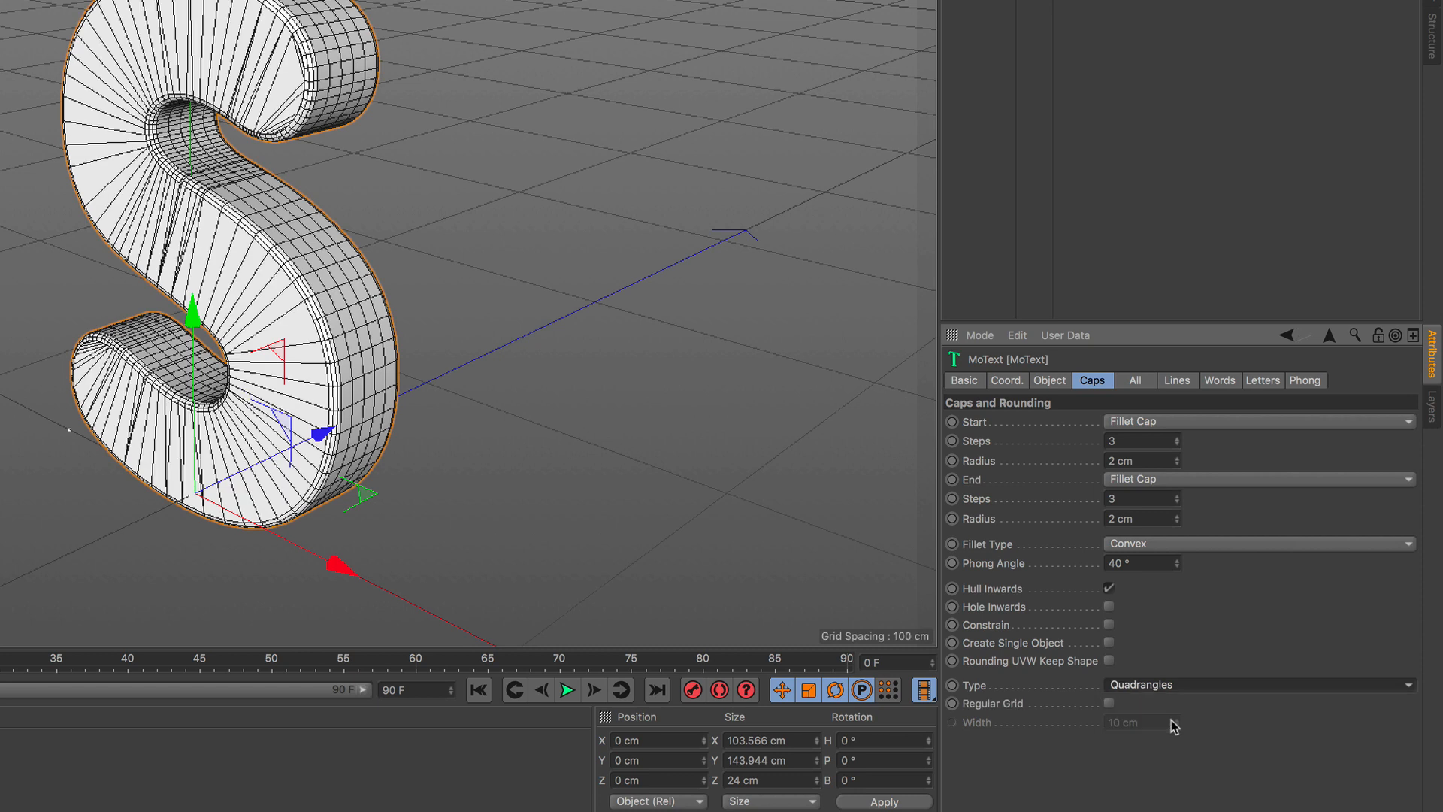
{"action": "left_click", "coordinate": [1110, 703]}
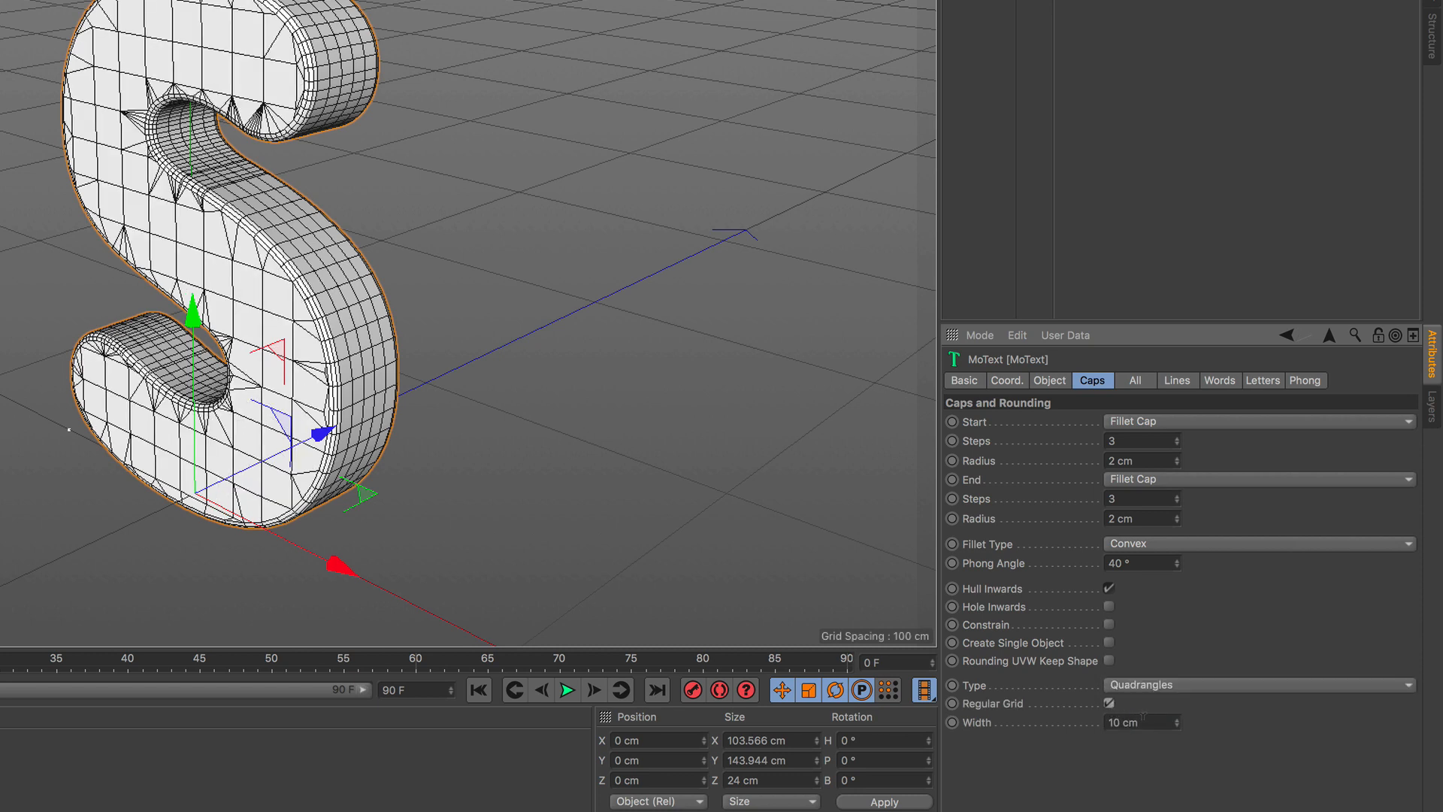
{"action": "left_click", "coordinate": [1143, 718]}
{"action": "type", "text": "5"}
{"action": "key", "text": "Return"}
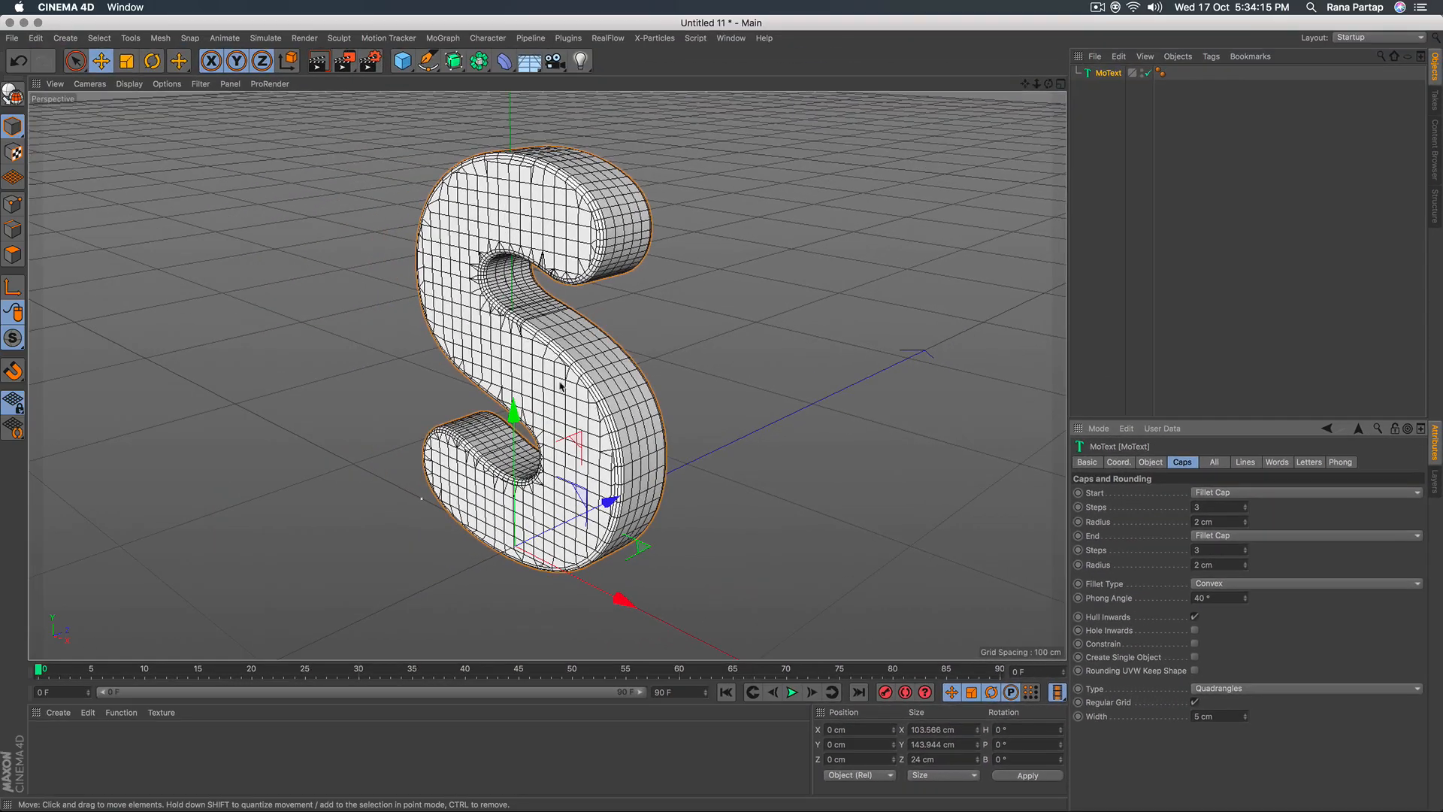
Duplicate the S text object and move the copy straight up along Y until it sits just above the original.
{"action": "scroll", "coordinate": [558, 382], "scroll_direction": "down", "scroll_amount": 5}
{"action": "left_click_drag", "start_coordinate": [540, 421], "coordinate": [611, 418], "text": "alt"}
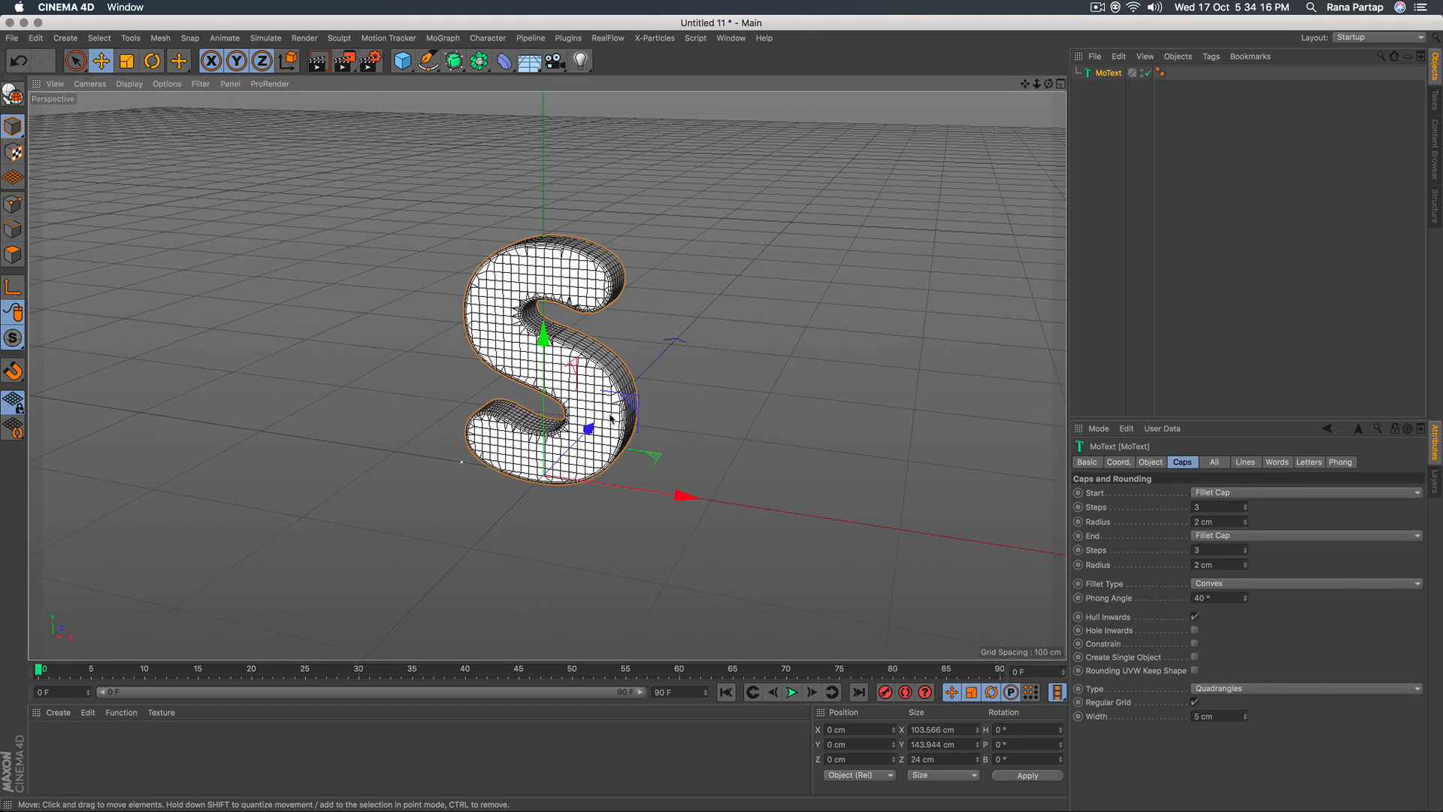
{"action": "scroll", "coordinate": [610, 418], "scroll_direction": "up", "scroll_amount": 2}
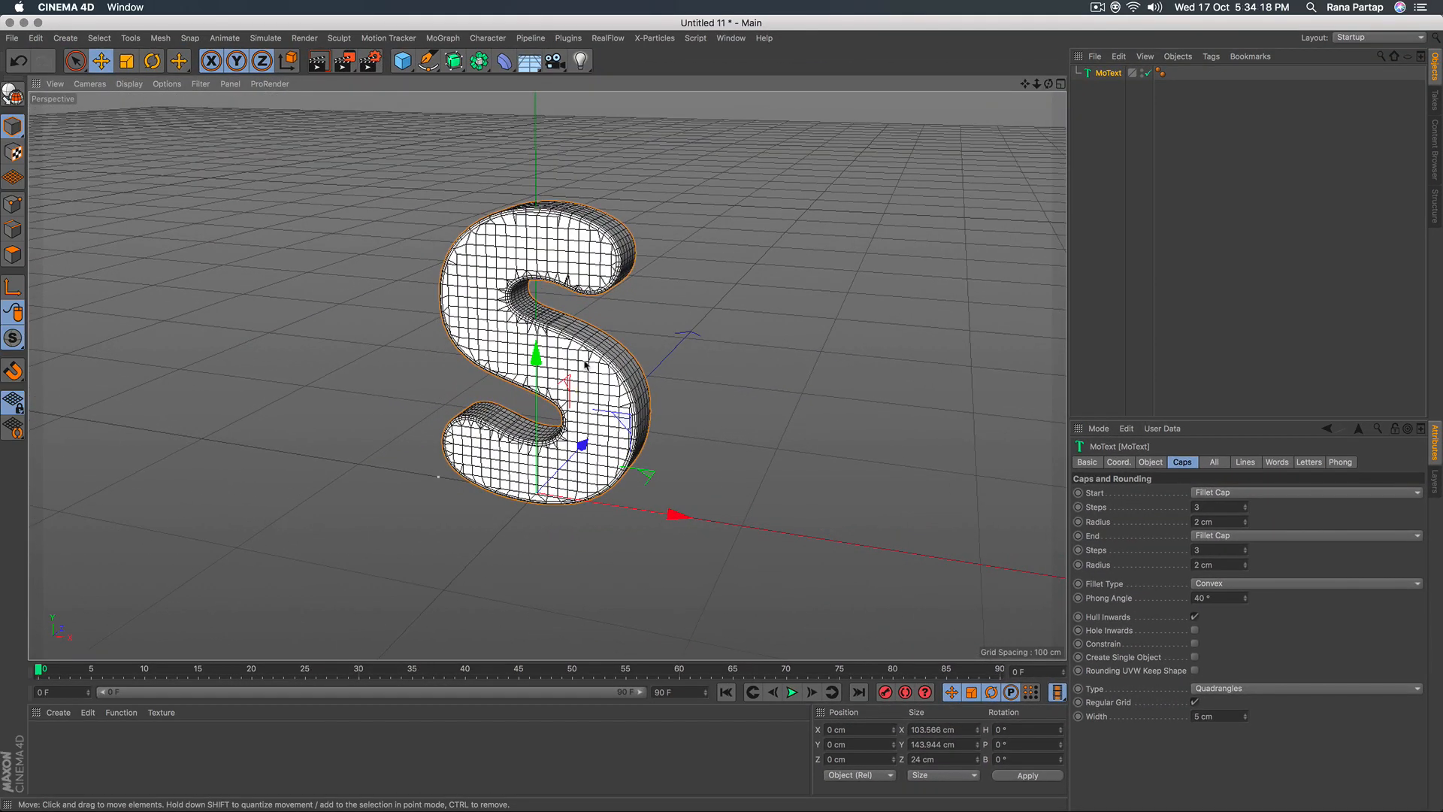
{"action": "scroll", "coordinate": [579, 360], "scroll_direction": "down", "scroll_amount": 2}
{"action": "middle_click_drag", "start_coordinate": [579, 362], "coordinate": [576, 418], "text": "alt"}
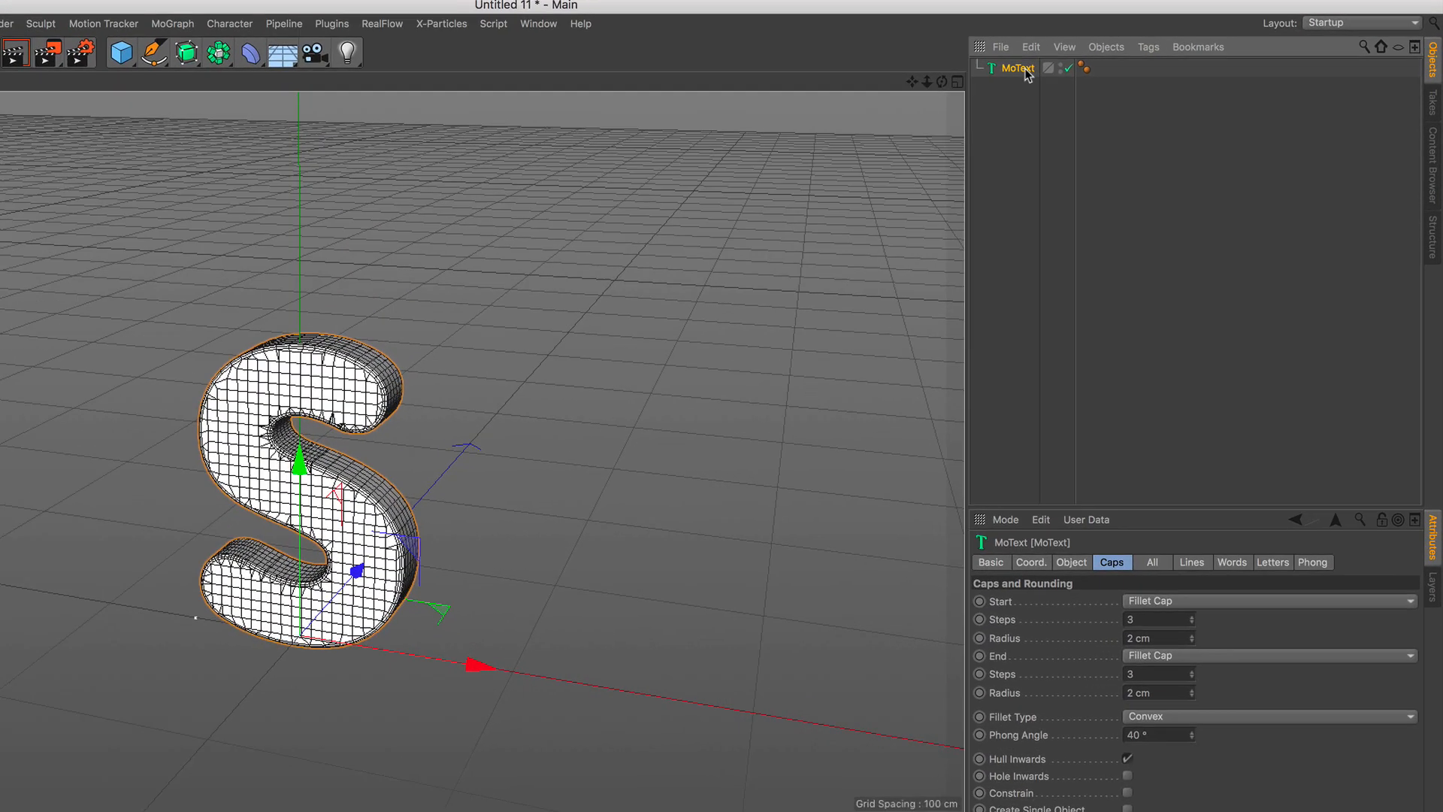
{"action": "left_click", "coordinate": [1031, 46]}
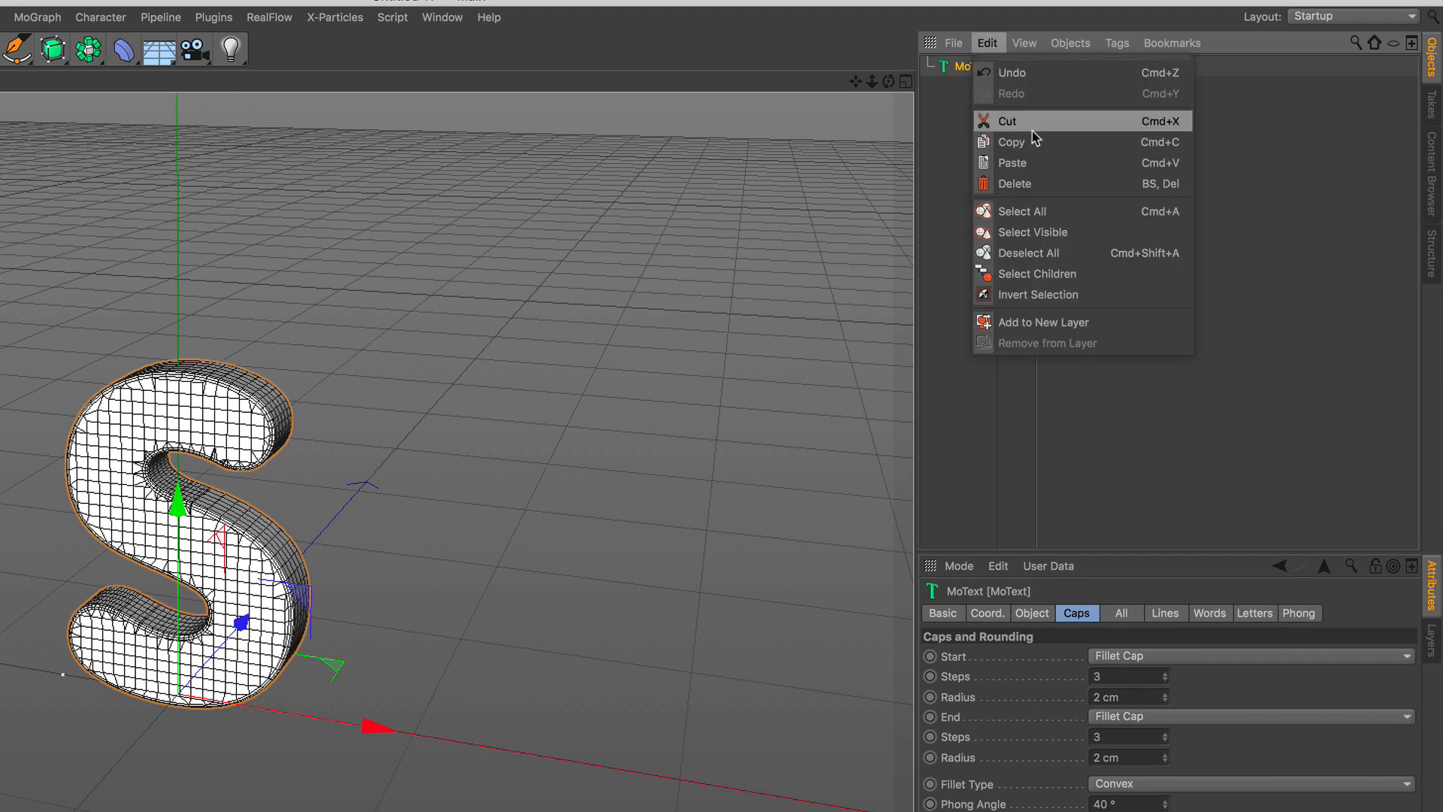
{"action": "left_click", "coordinate": [1034, 141]}
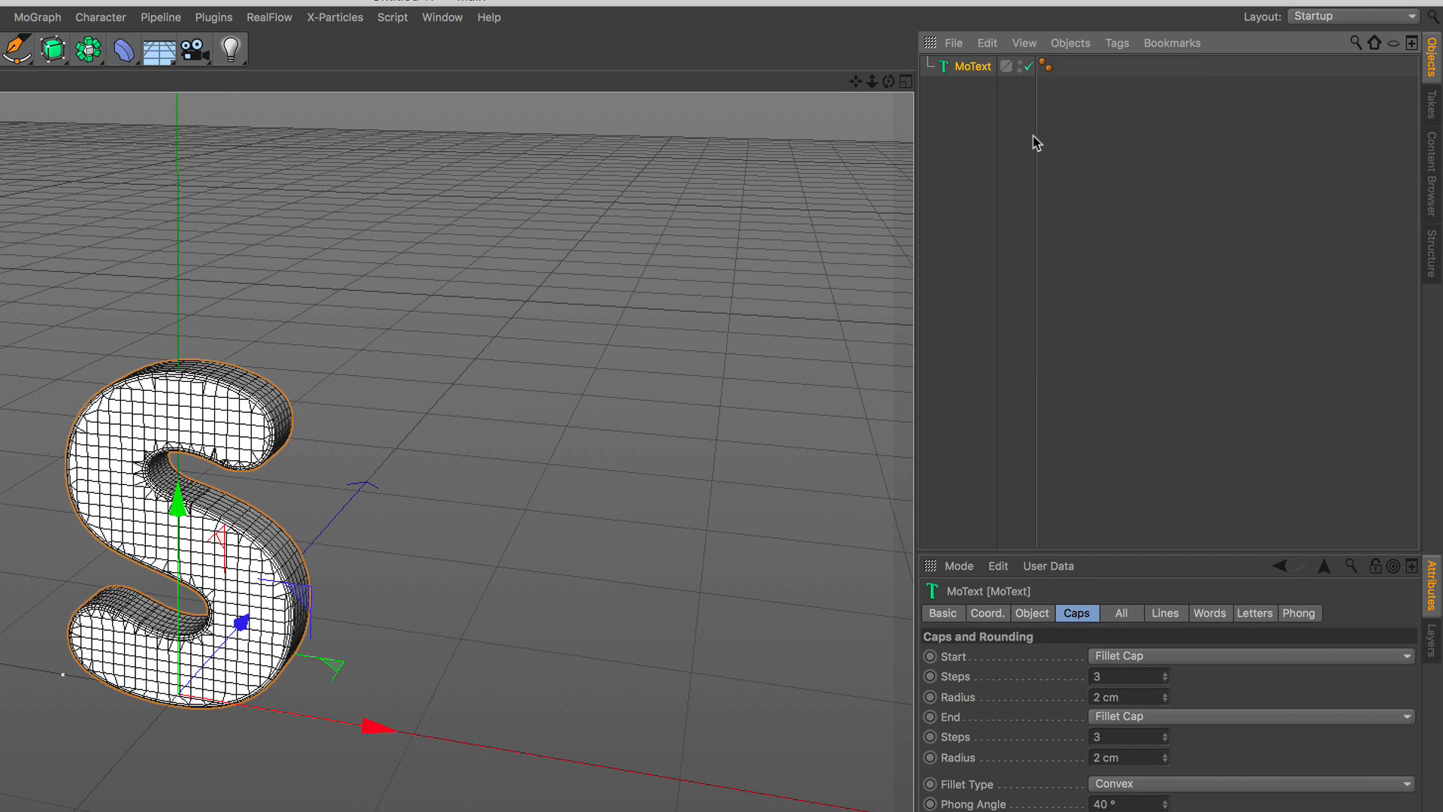
{"action": "left_click", "coordinate": [988, 45]}
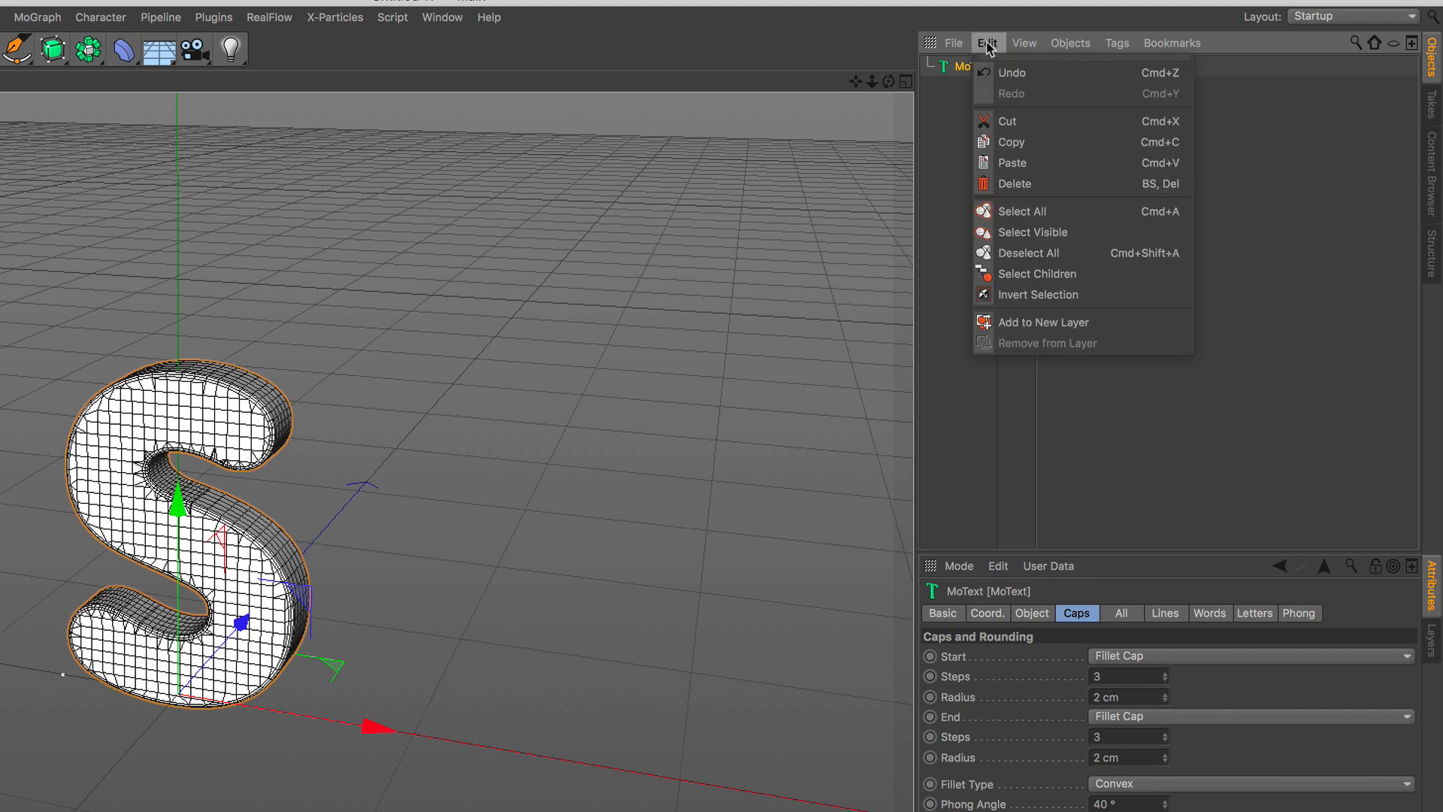
{"action": "left_click", "coordinate": [1011, 163]}
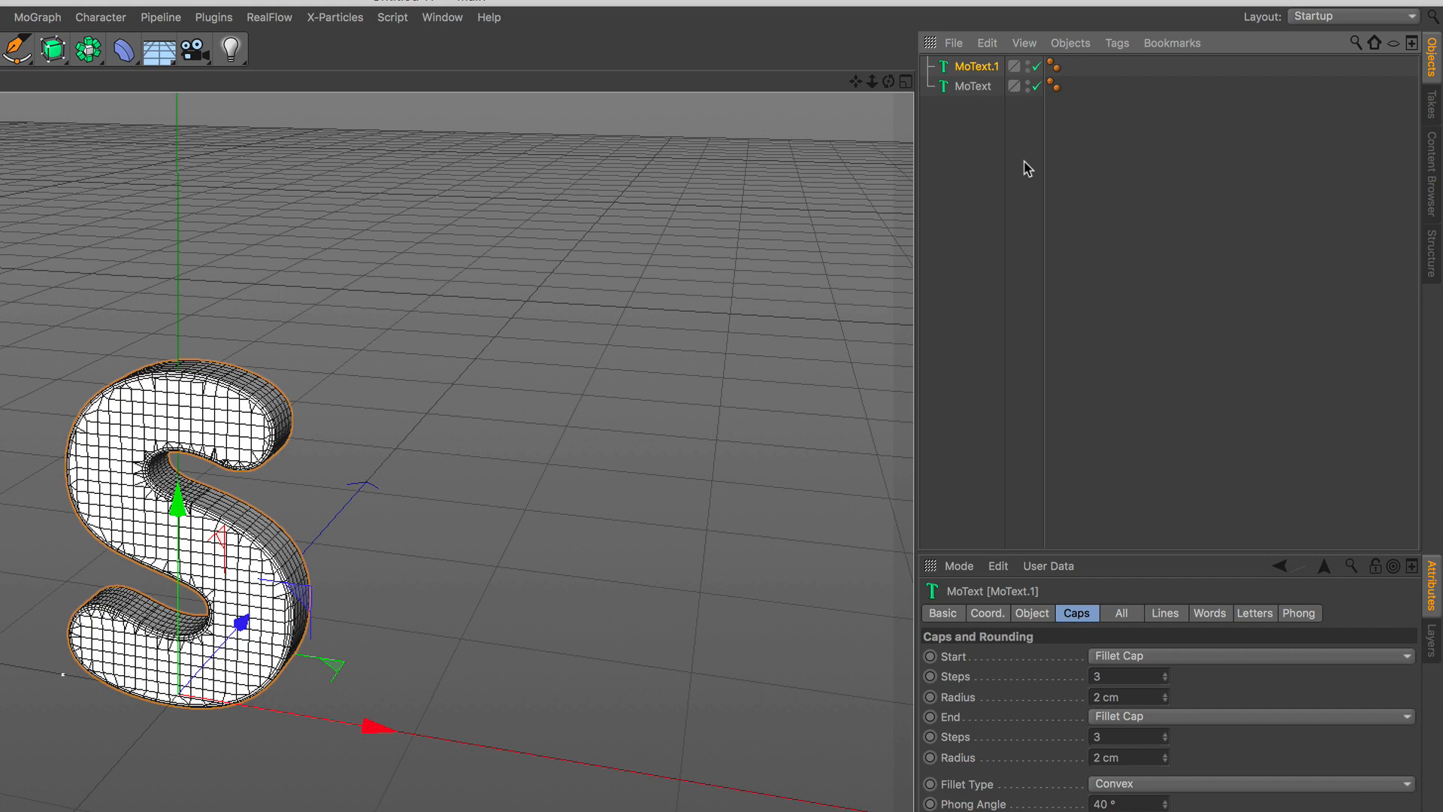
{"action": "left_click_drag", "start_coordinate": [183, 503], "coordinate": [194, 423]}
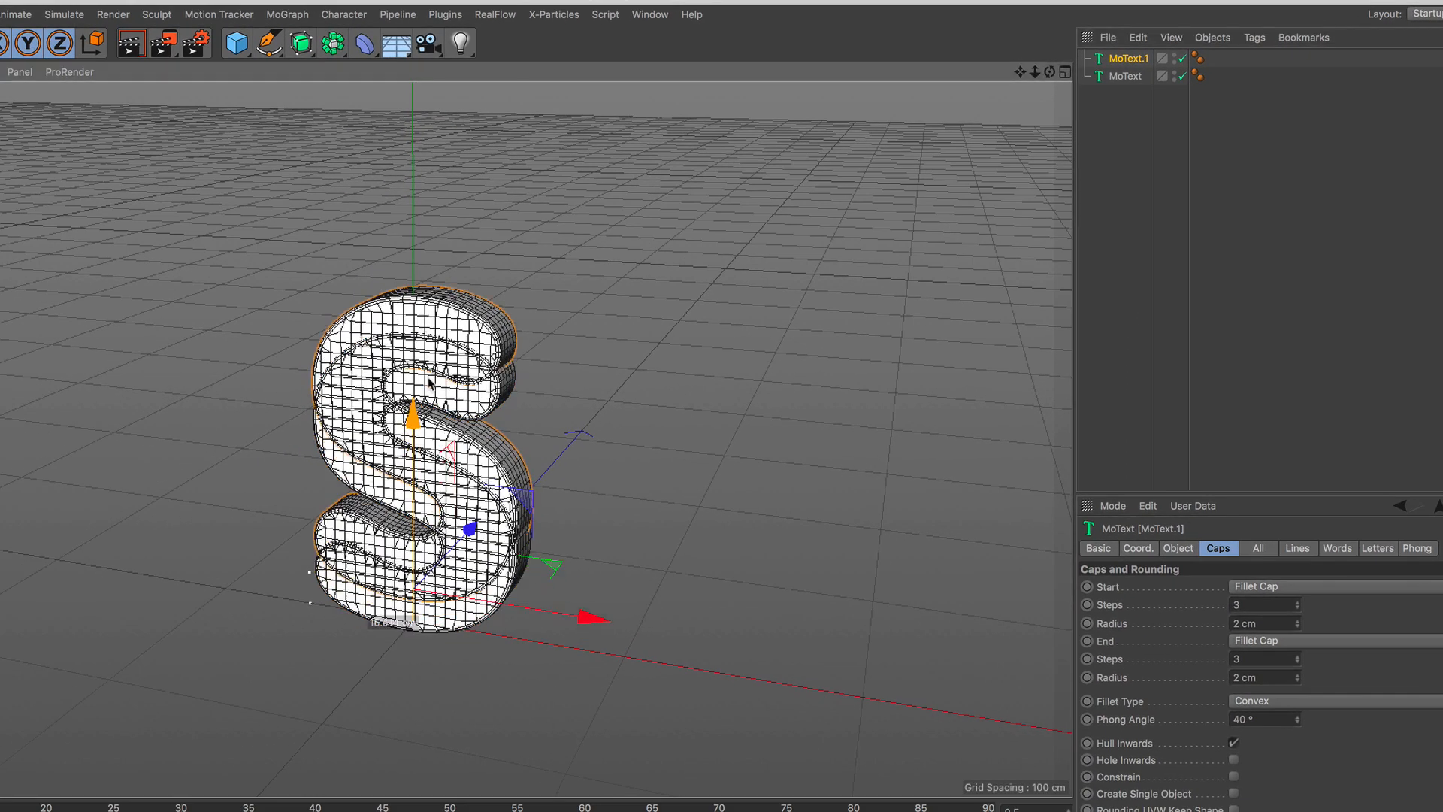
{"action": "left_click_drag", "start_coordinate": [429, 382], "coordinate": [479, 239]}
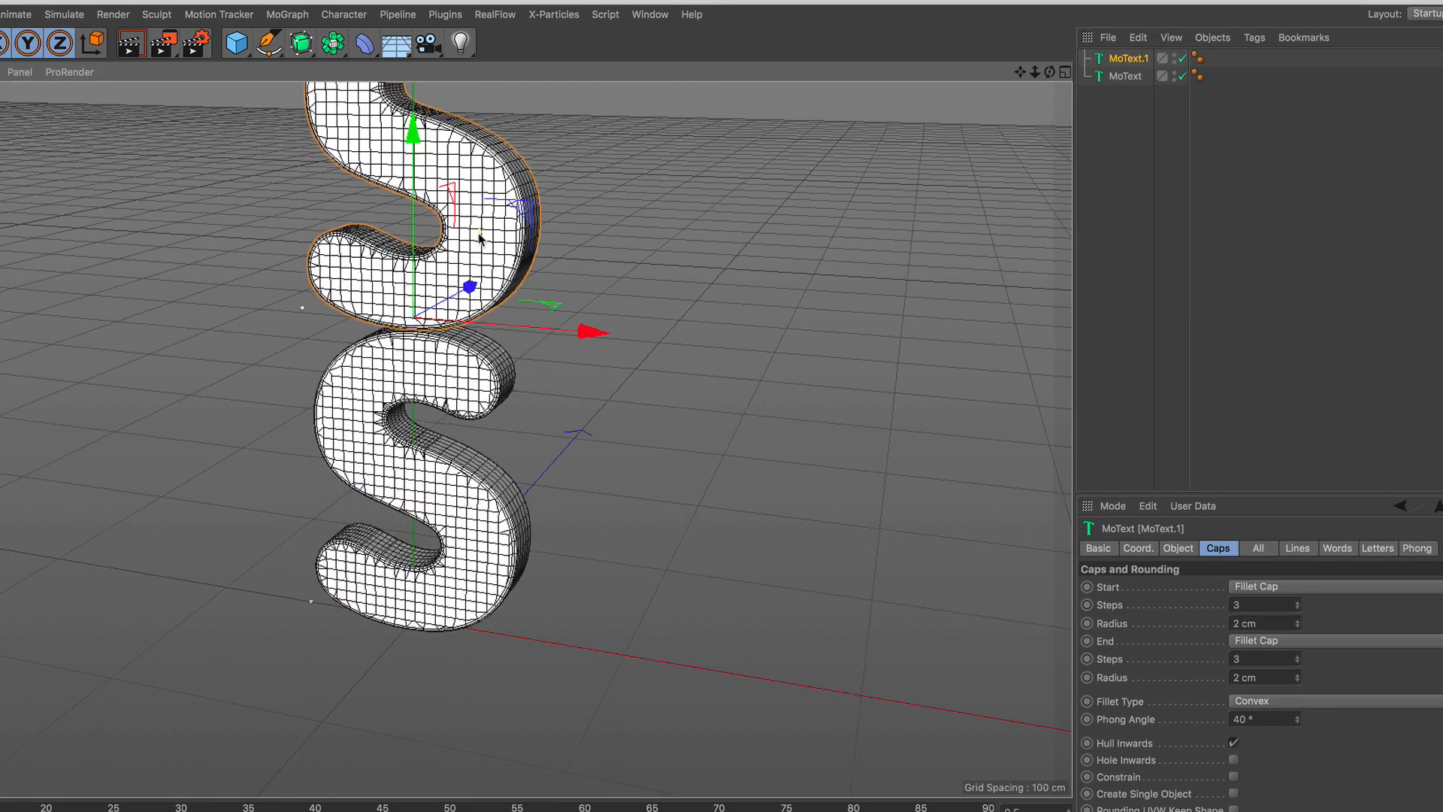
Change the text of the upper letter copy to W.
{"action": "scroll", "coordinate": [480, 239], "scroll_direction": "down", "scroll_amount": 3}
{"action": "middle_click_drag", "start_coordinate": [479, 239], "coordinate": [461, 333], "text": "alt"}
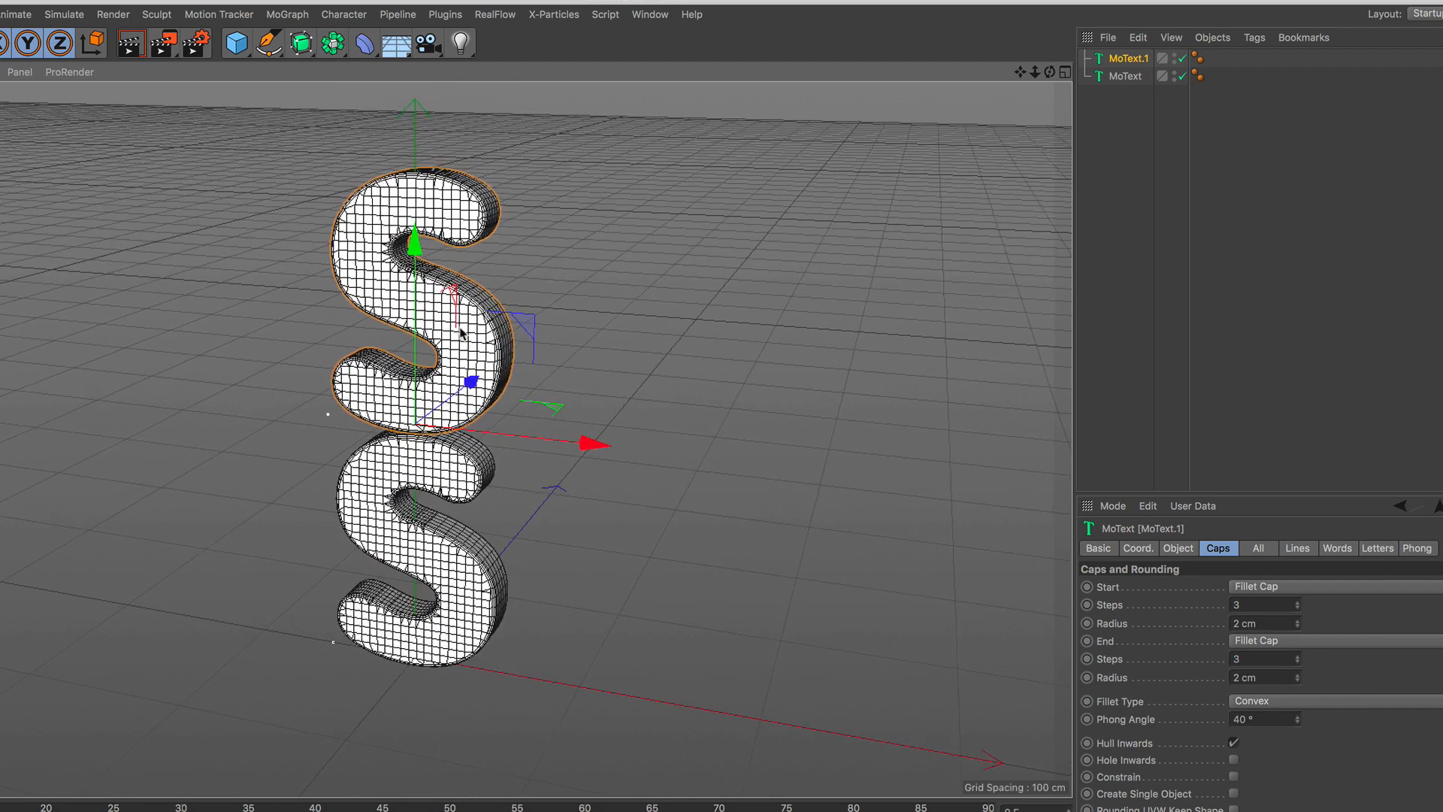
{"action": "scroll", "coordinate": [461, 331], "scroll_direction": "up", "scroll_amount": 1}
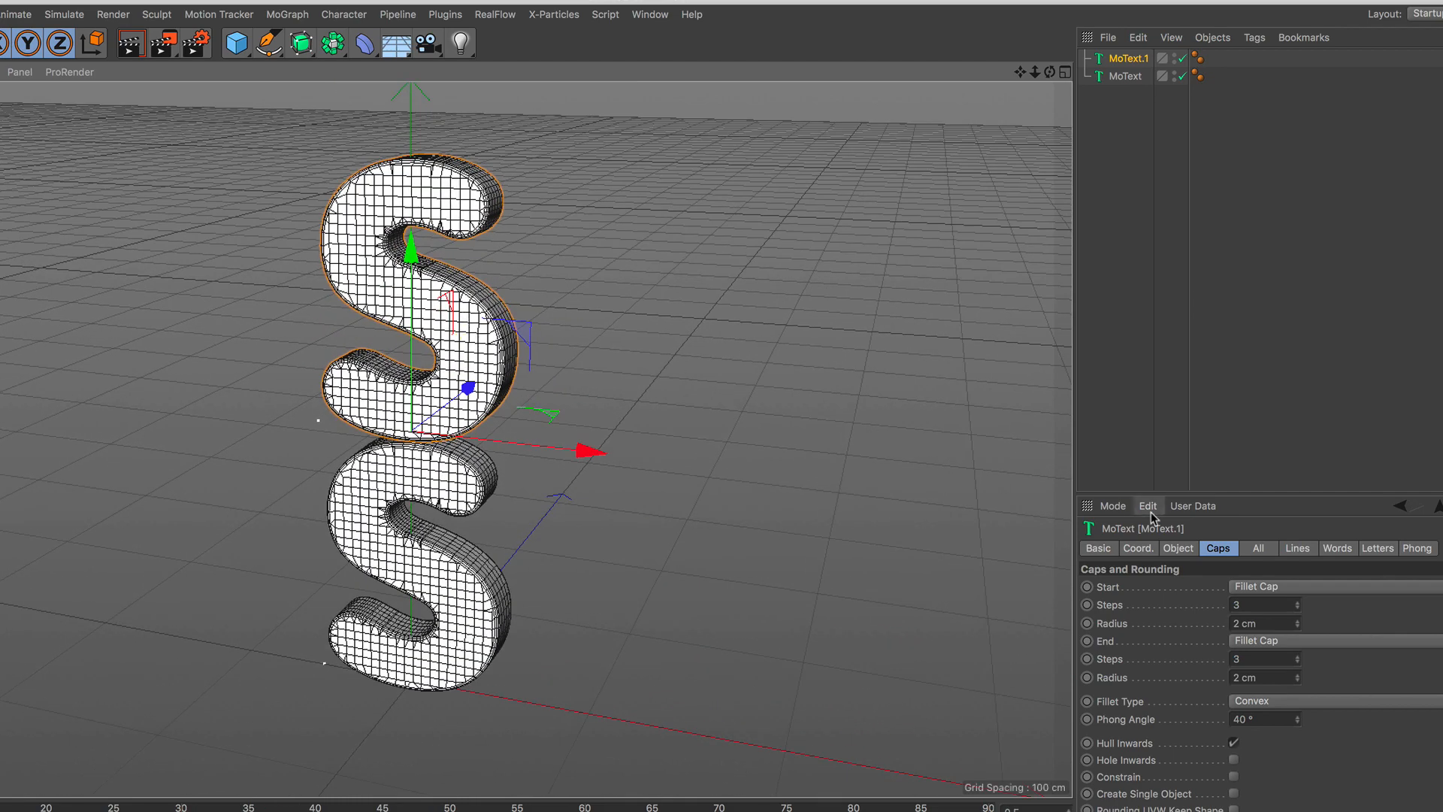
{"action": "left_click", "coordinate": [1178, 548]}
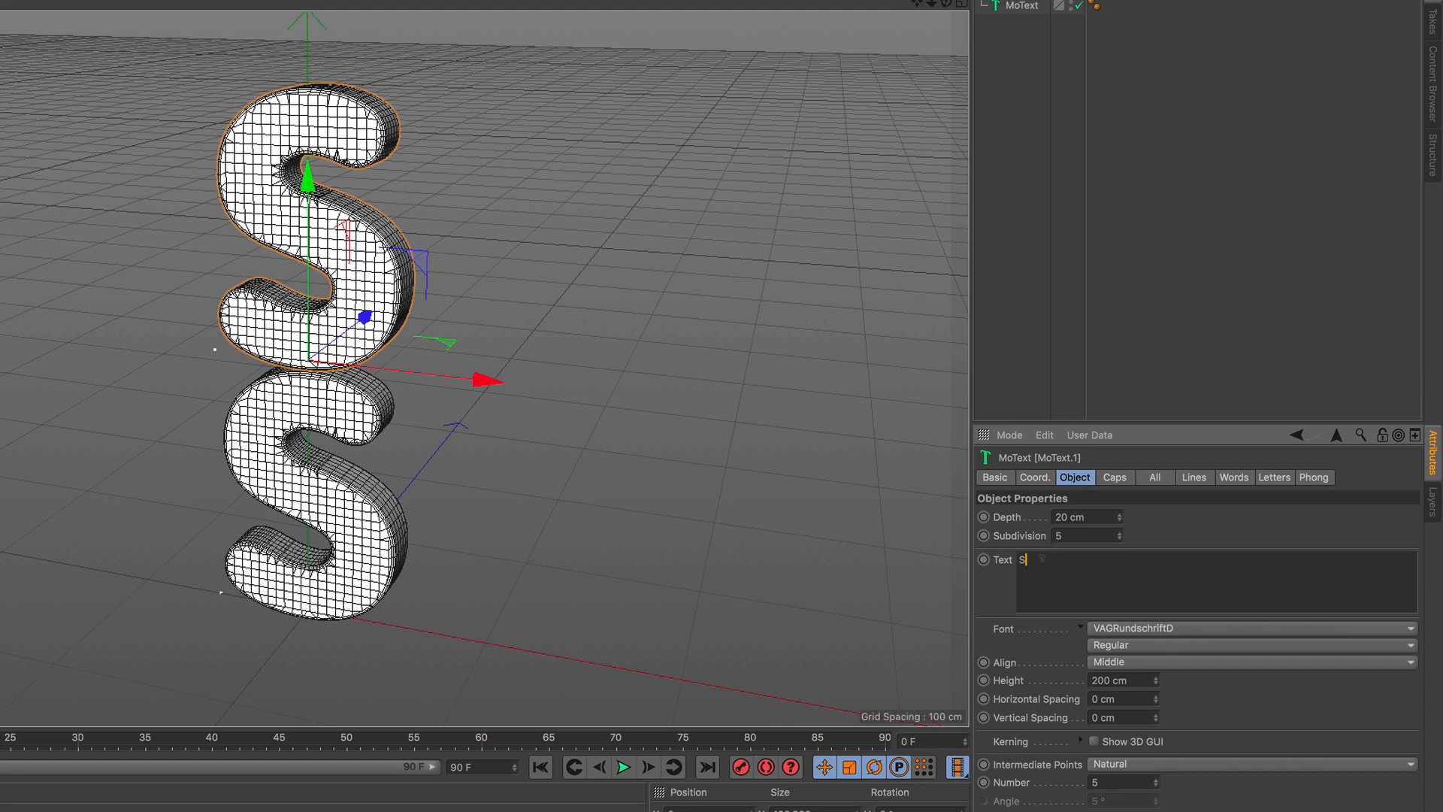
{"action": "left_click", "coordinate": [1204, 533]}
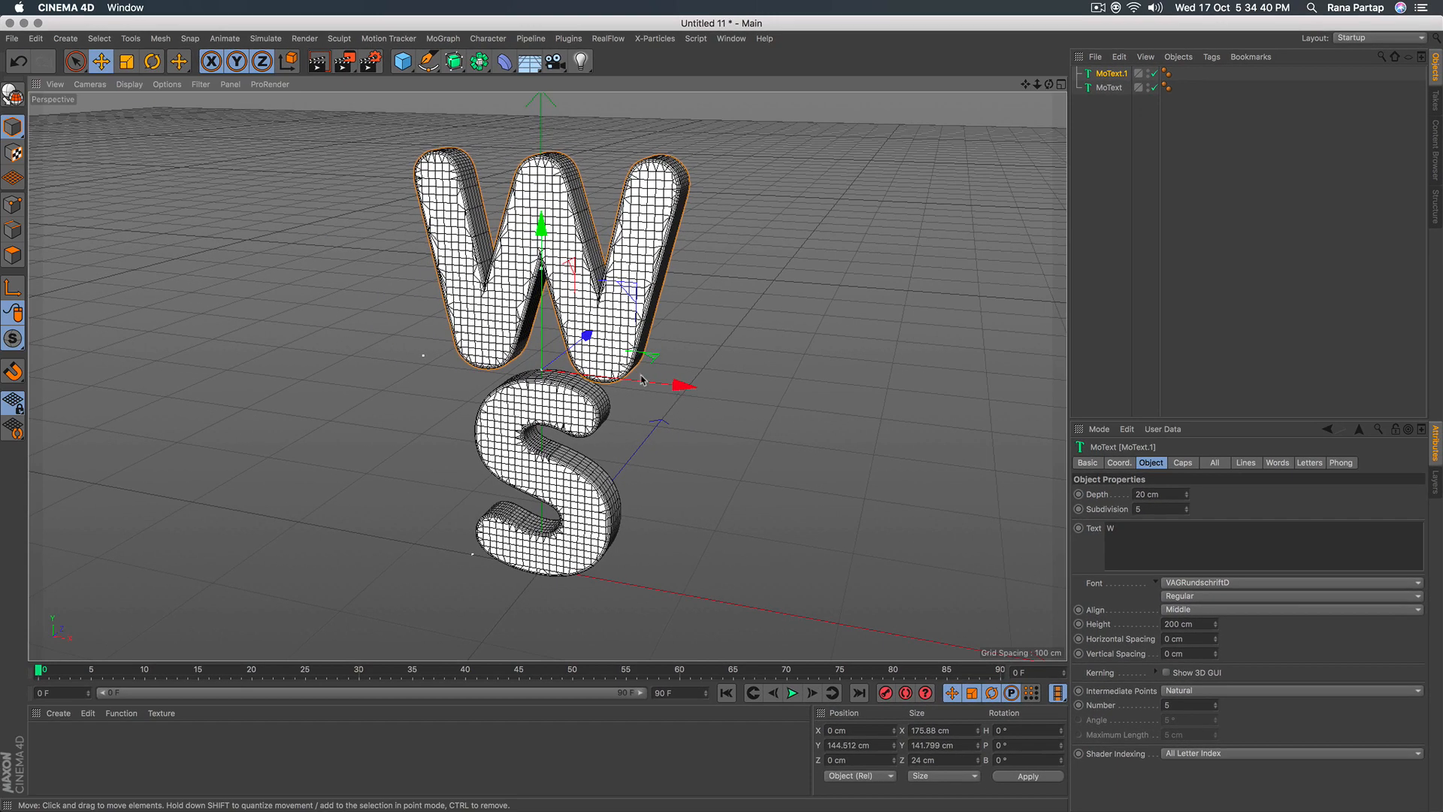
Switch the viewport display to plain Gouraud Shading without mesh lines.
{"action": "scroll", "coordinate": [333, 316], "scroll_direction": "up", "scroll_amount": 3}
{"action": "left_click_drag", "start_coordinate": [580, 305], "coordinate": [555, 286], "text": "alt"}
{"action": "scroll", "coordinate": [512, 353], "scroll_direction": "down", "scroll_amount": 3}
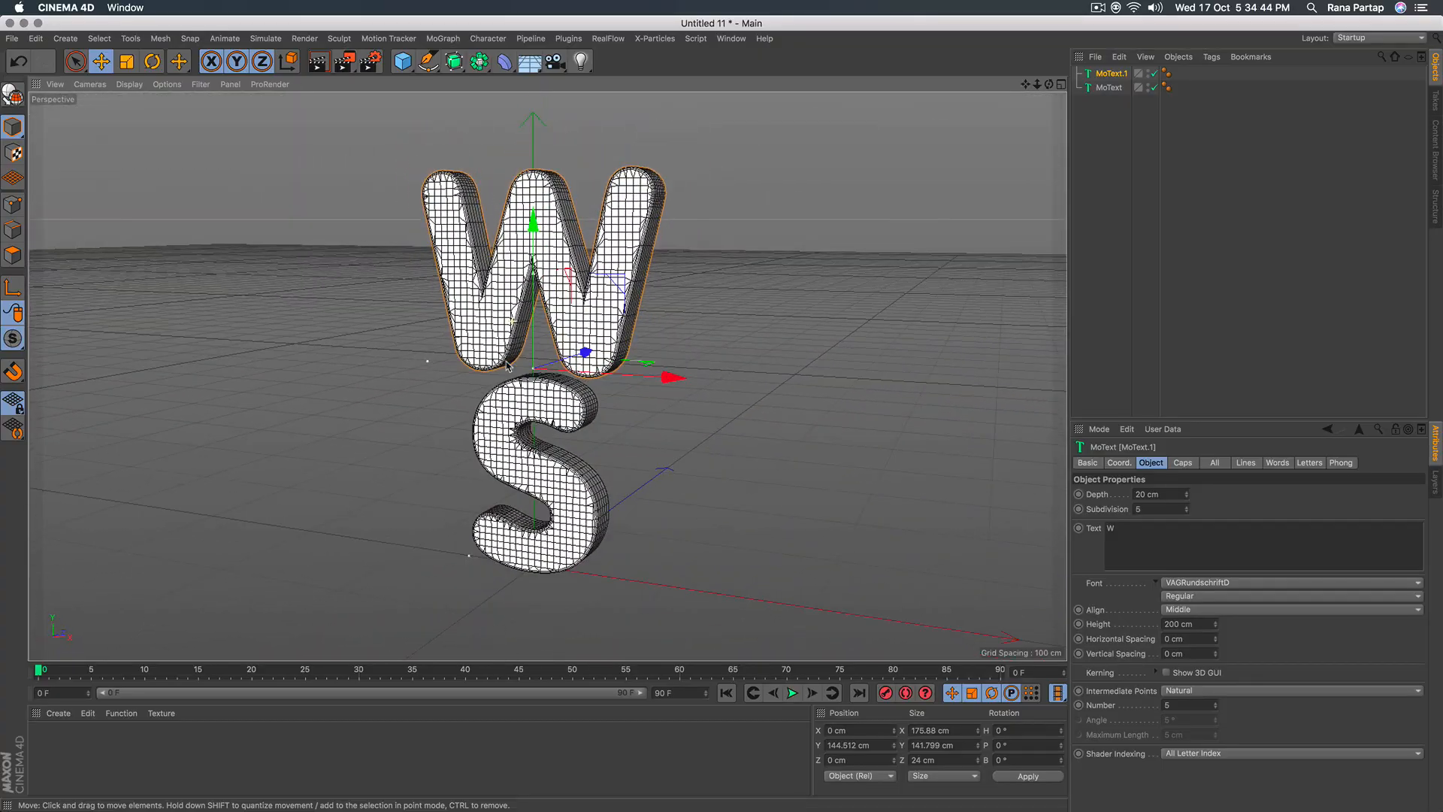
{"action": "middle_click_drag", "start_coordinate": [508, 367], "coordinate": [549, 364], "text": "alt"}
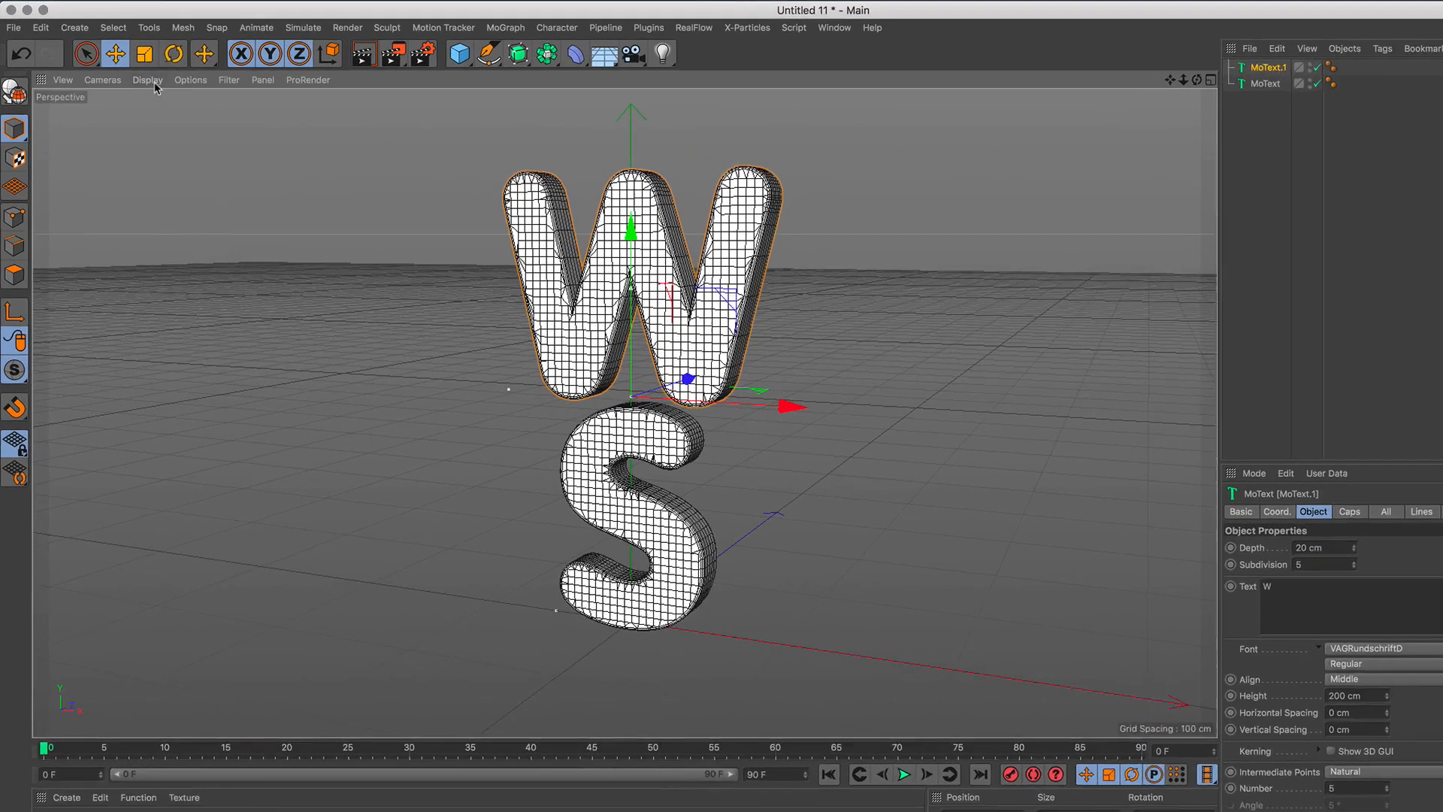
{"action": "left_click", "coordinate": [129, 84]}
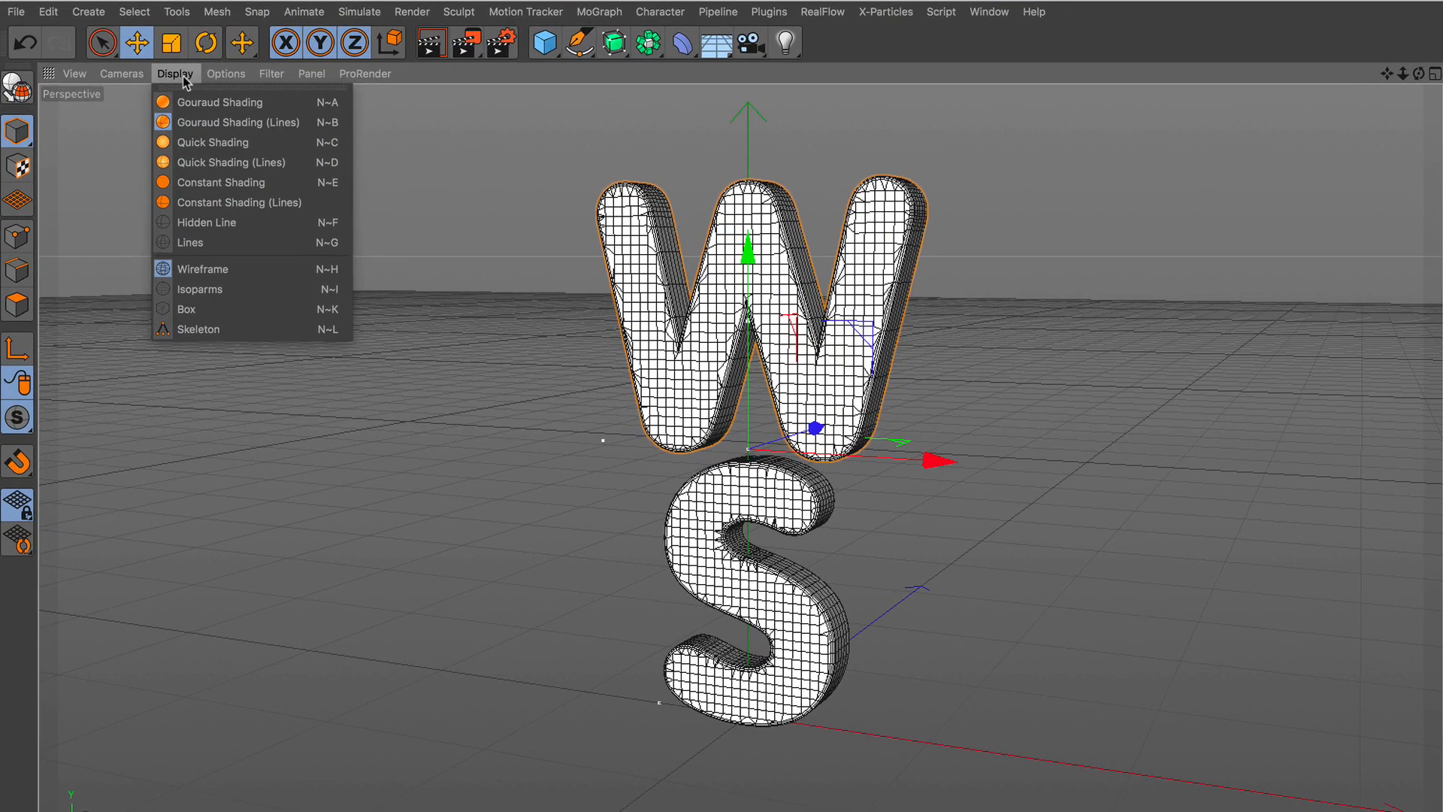
{"action": "left_click", "coordinate": [194, 108]}
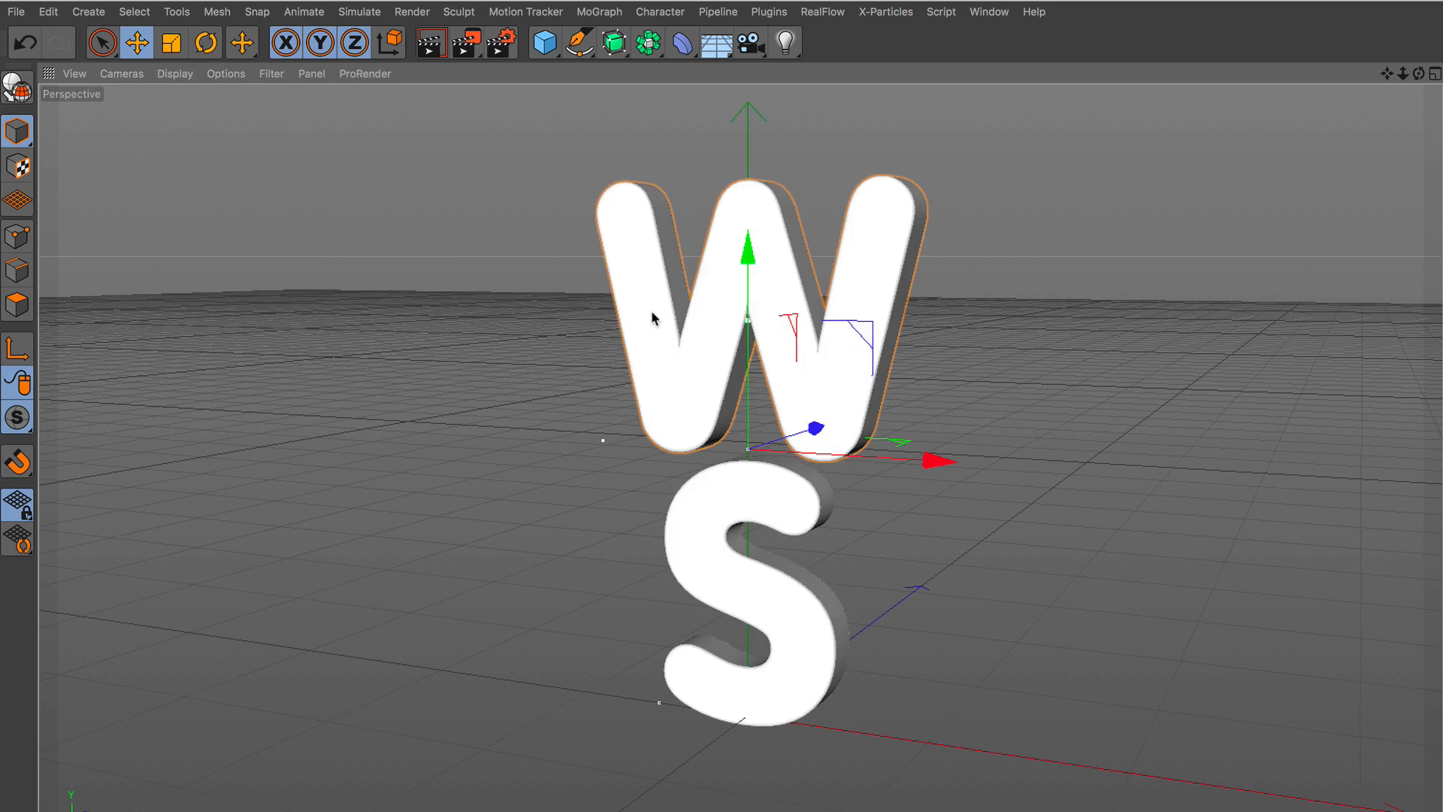
{"action": "left_click_drag", "start_coordinate": [773, 315], "coordinate": [755, 365], "text": "alt"}
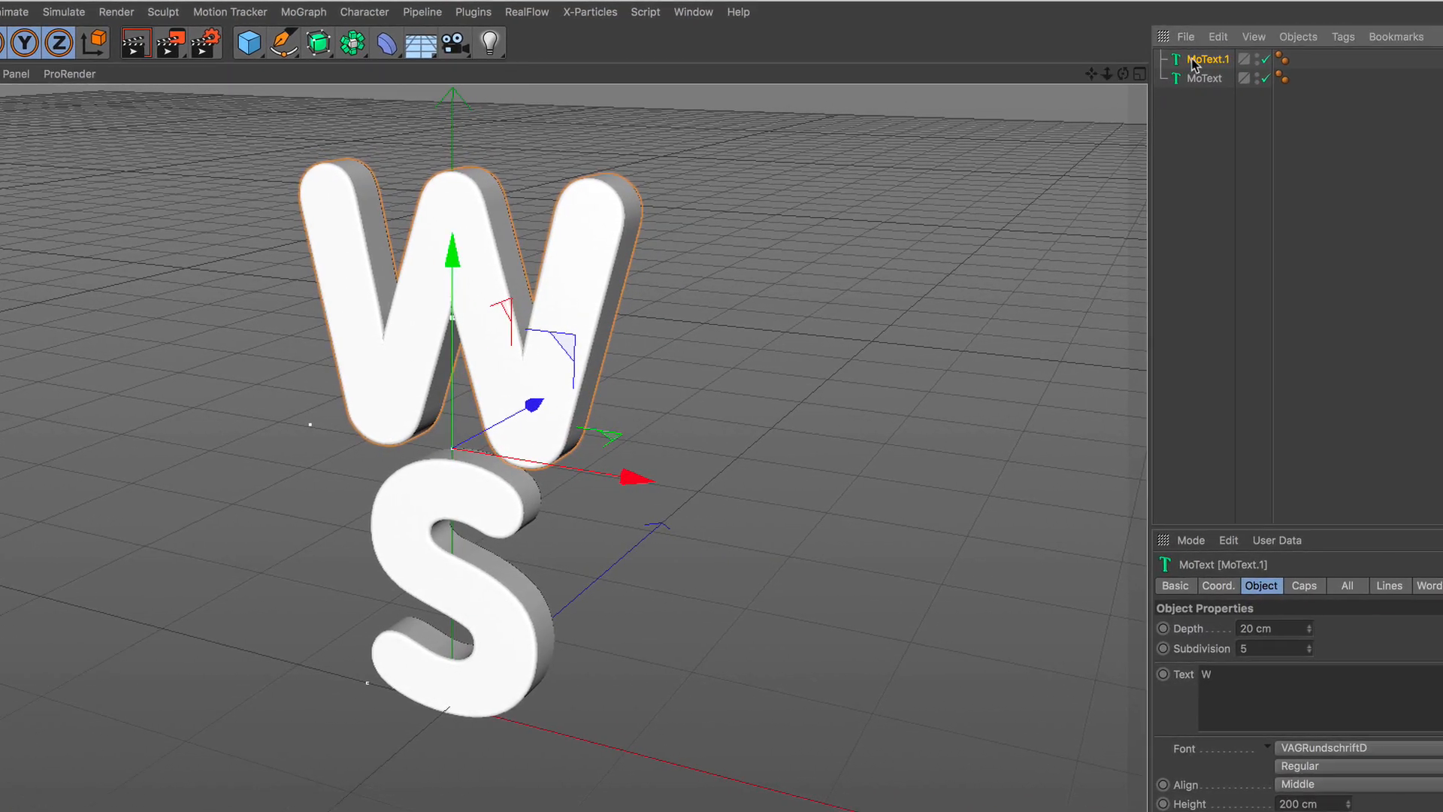
Rename the upper text object W and the lower text object S.
{"action": "double_click", "coordinate": [1201, 60]}
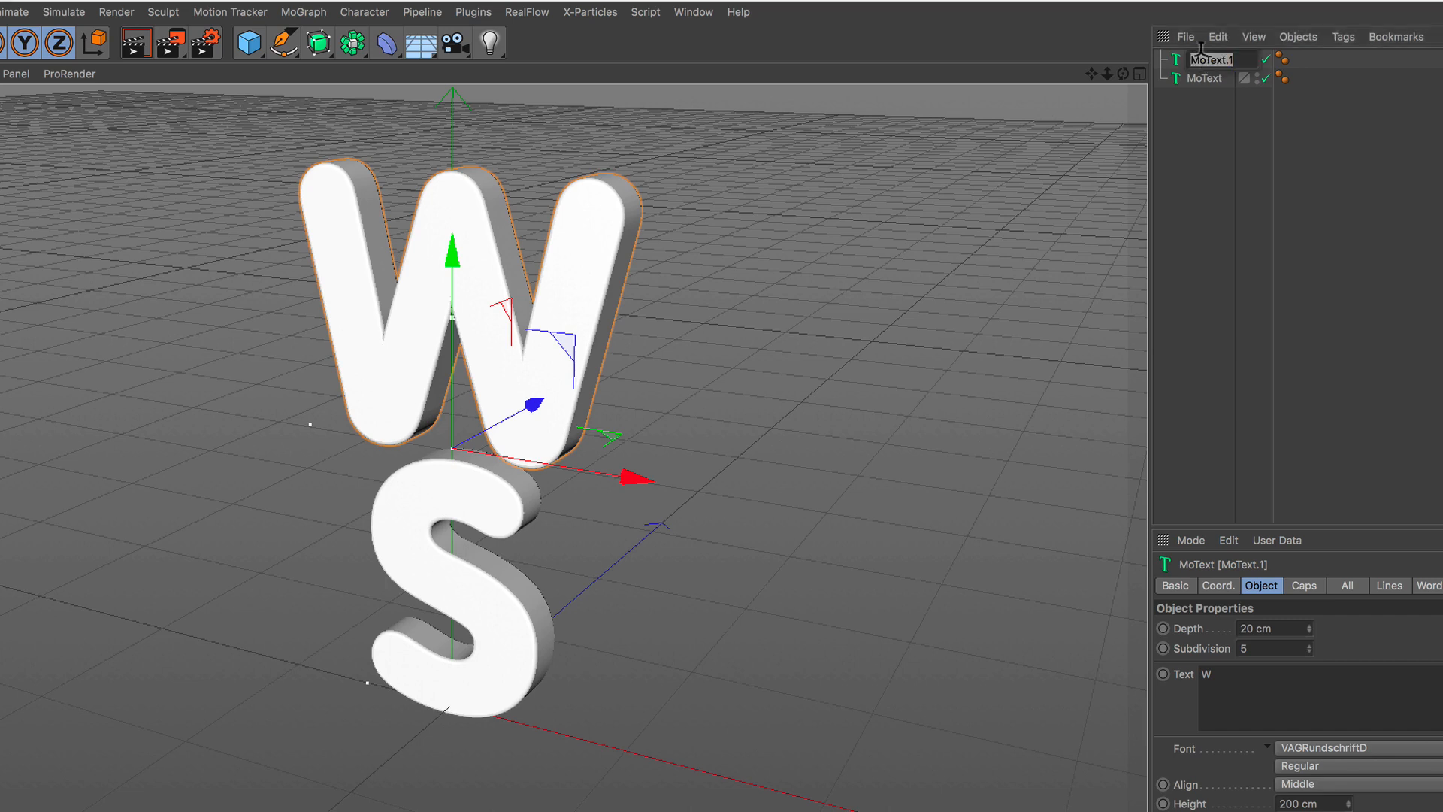
{"action": "type", "text": "W"}
{"action": "left_click", "coordinate": [1203, 78]}
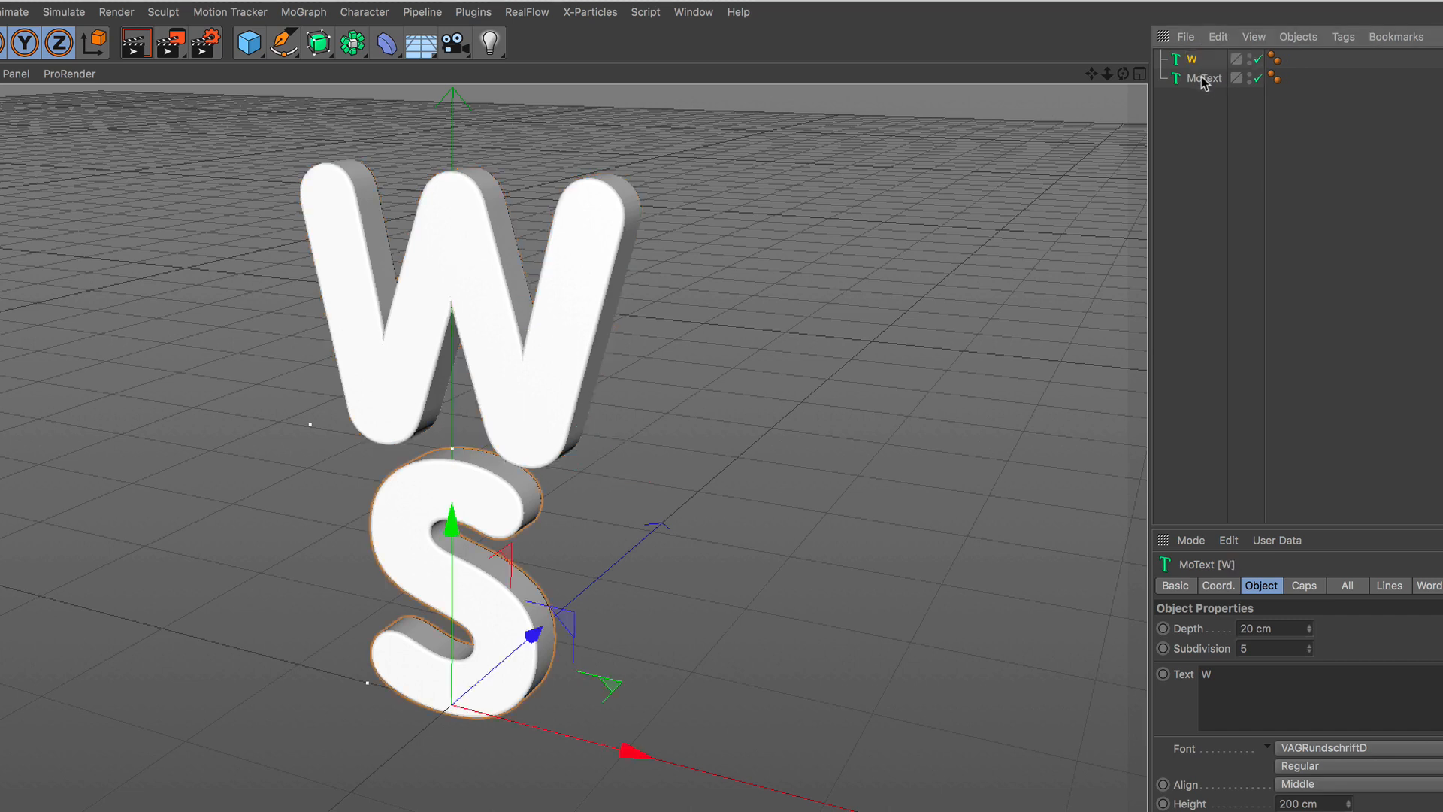
{"action": "double_click", "coordinate": [1203, 78]}
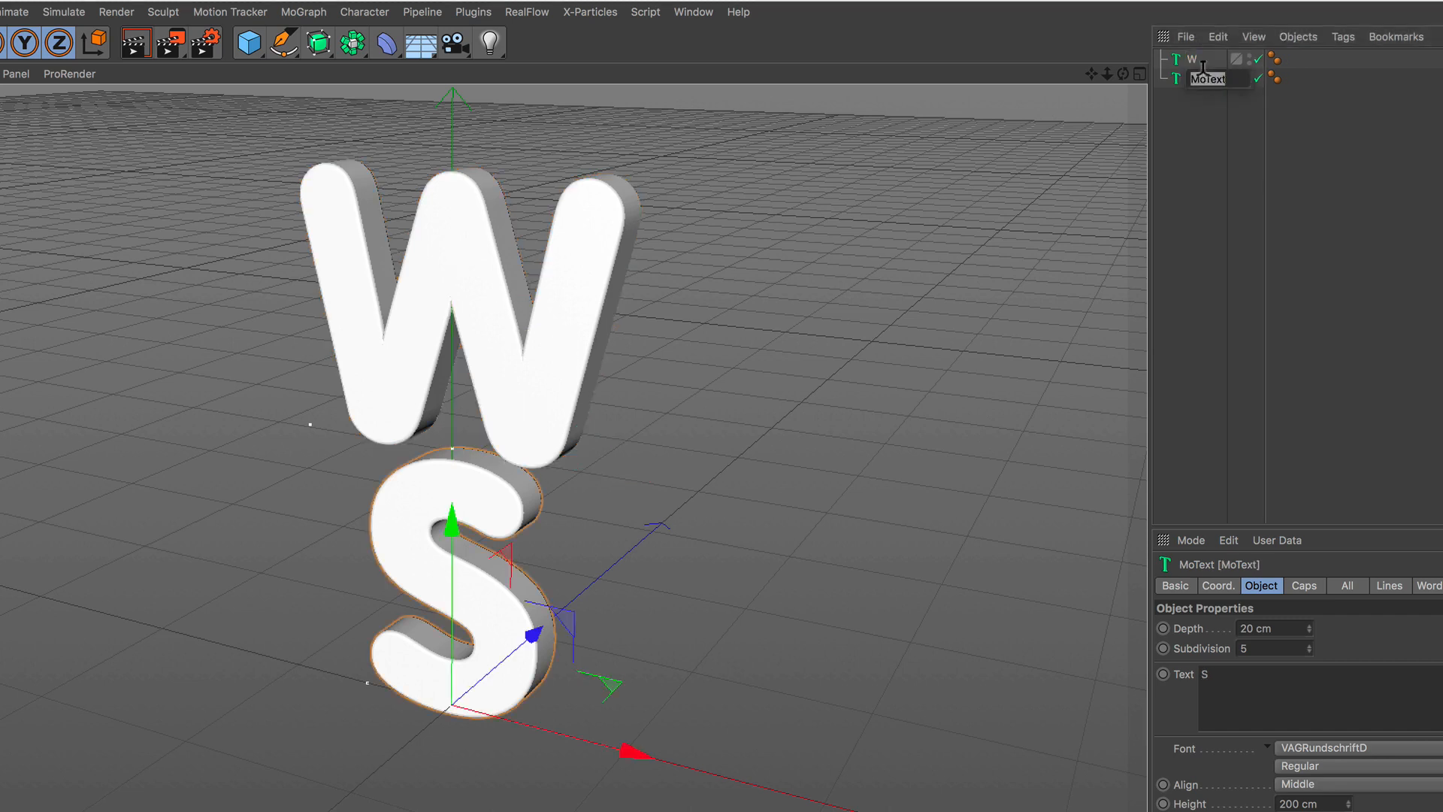
{"action": "type", "text": "S"}
{"action": "left_click", "coordinate": [1210, 122]}
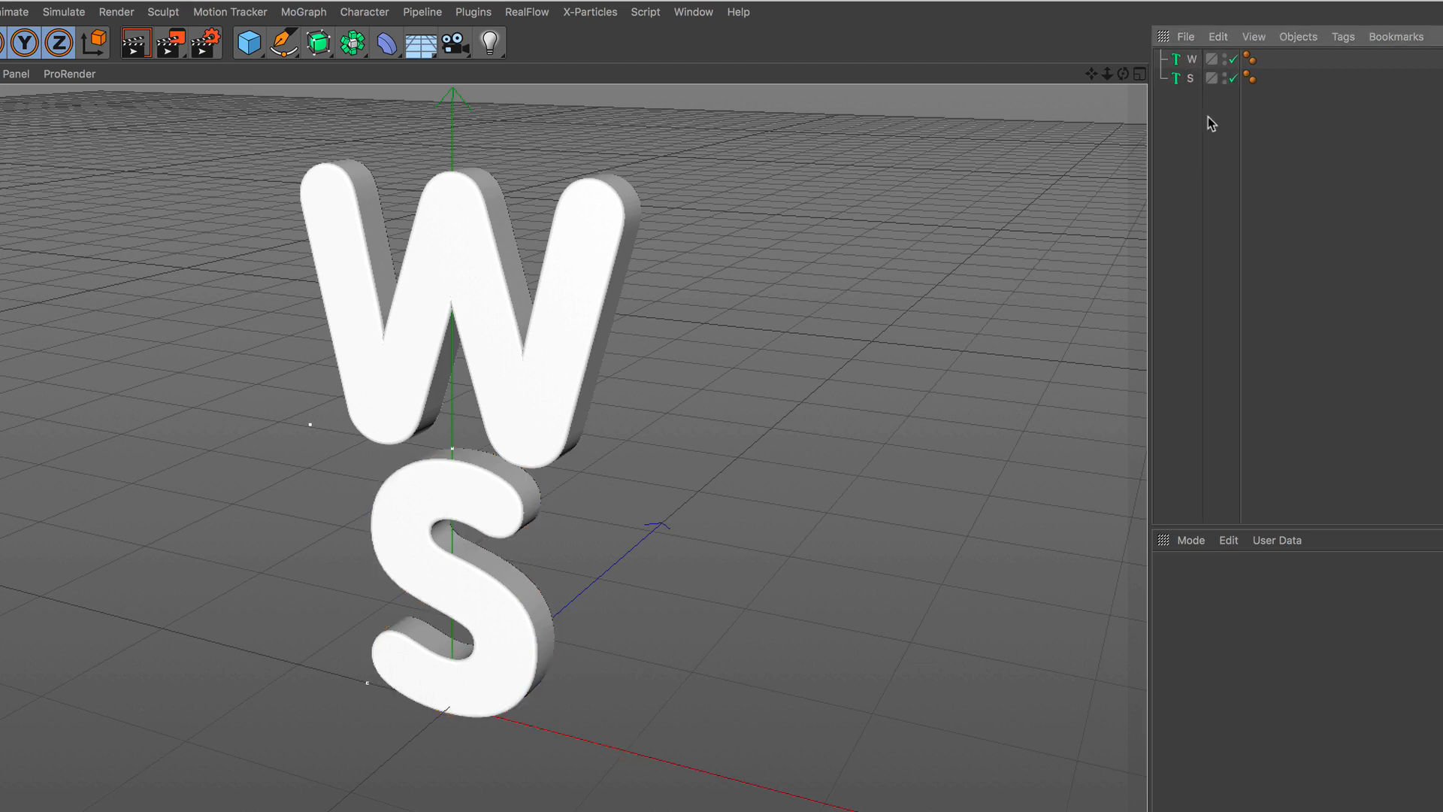
Make the W text object editable and unfold its hierarchy down to the spline.
{"action": "left_click", "coordinate": [1190, 61]}
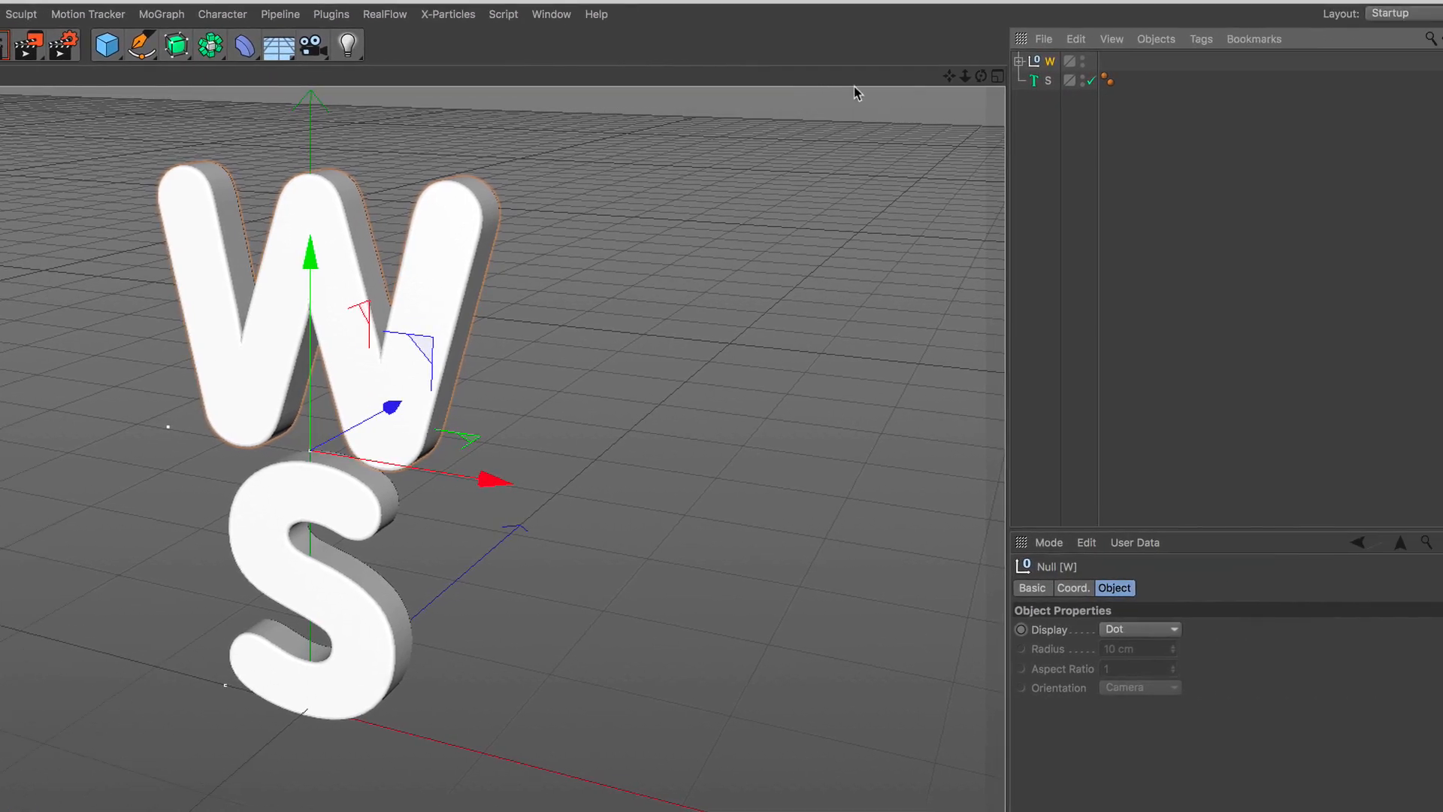
{"action": "left_click", "coordinate": [1020, 61]}
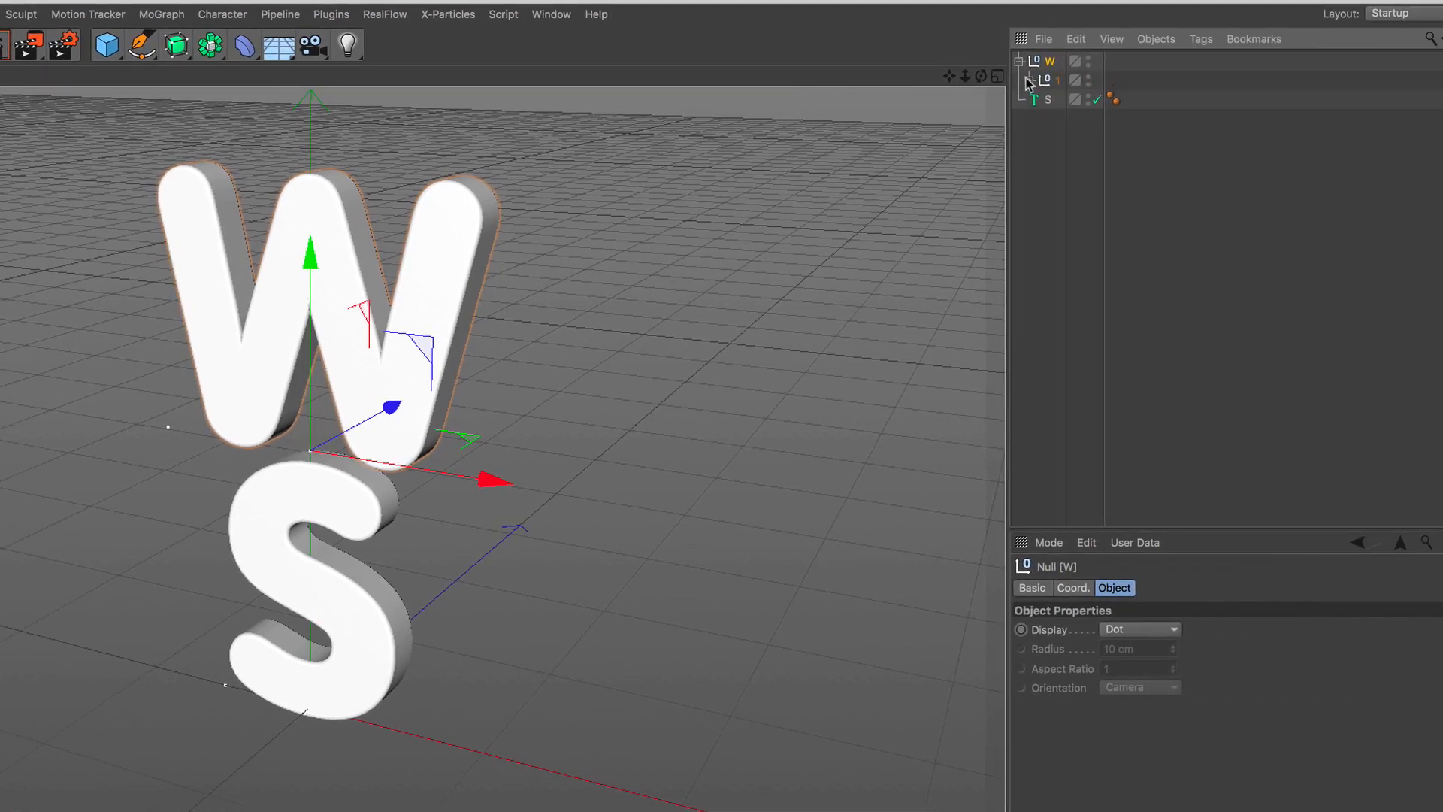
{"action": "left_click", "coordinate": [1029, 80]}
{"action": "left_click", "coordinate": [1041, 100]}
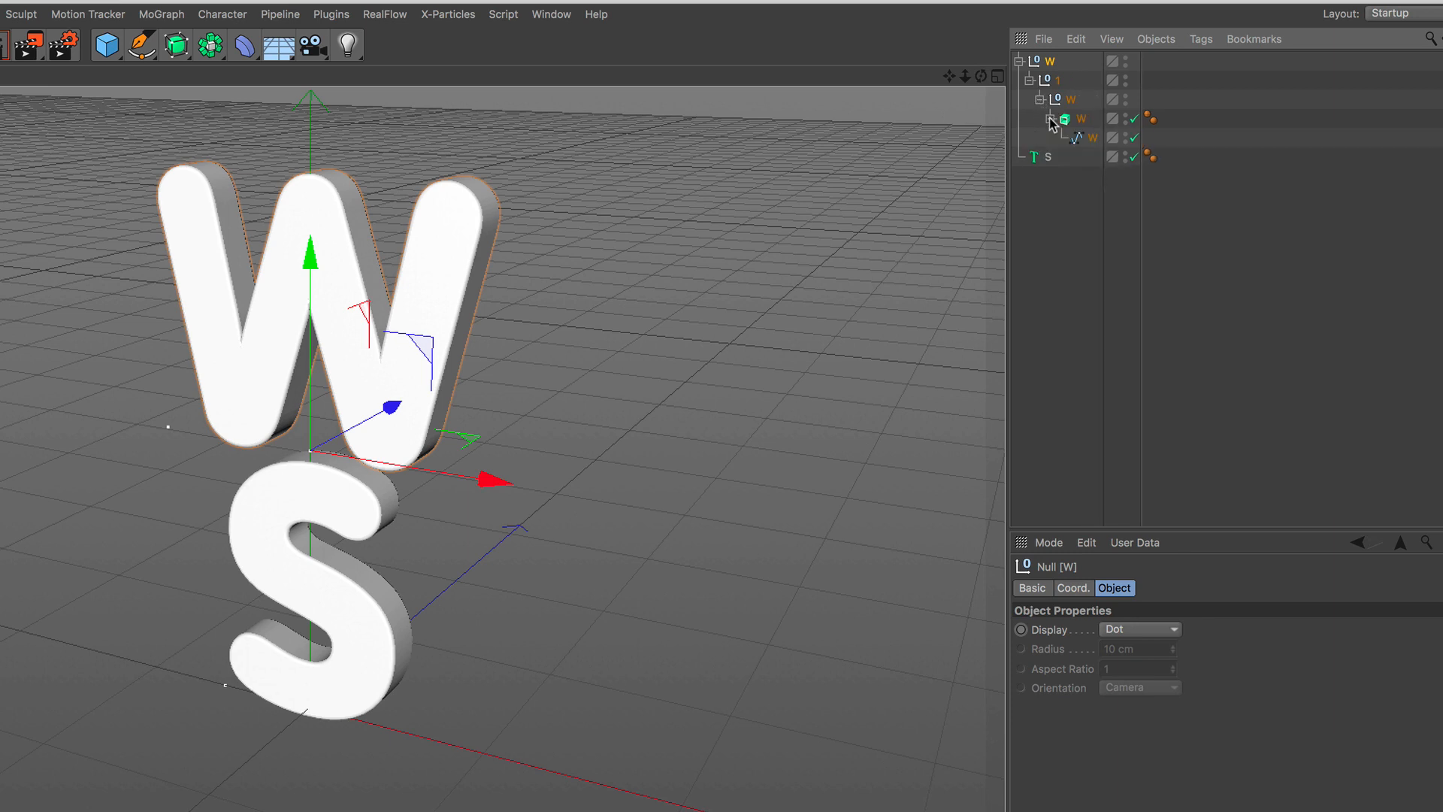
{"action": "left_click", "coordinate": [1077, 141]}
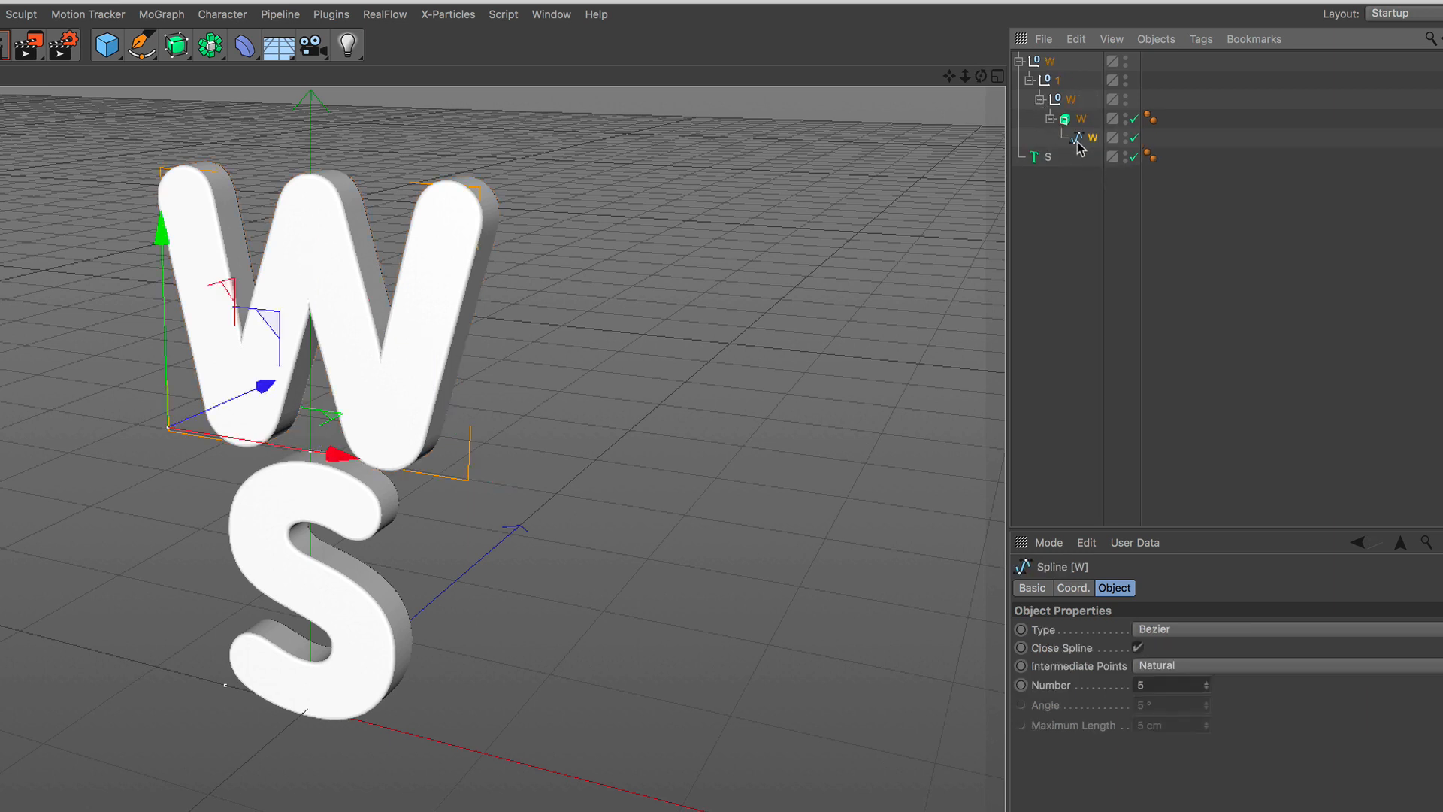
Select the whole W hierarchy, make its extrusion editable and unfold it down to both rounding and cap objects.
{"action": "left_click", "coordinate": [1050, 61], "text": "shift"}
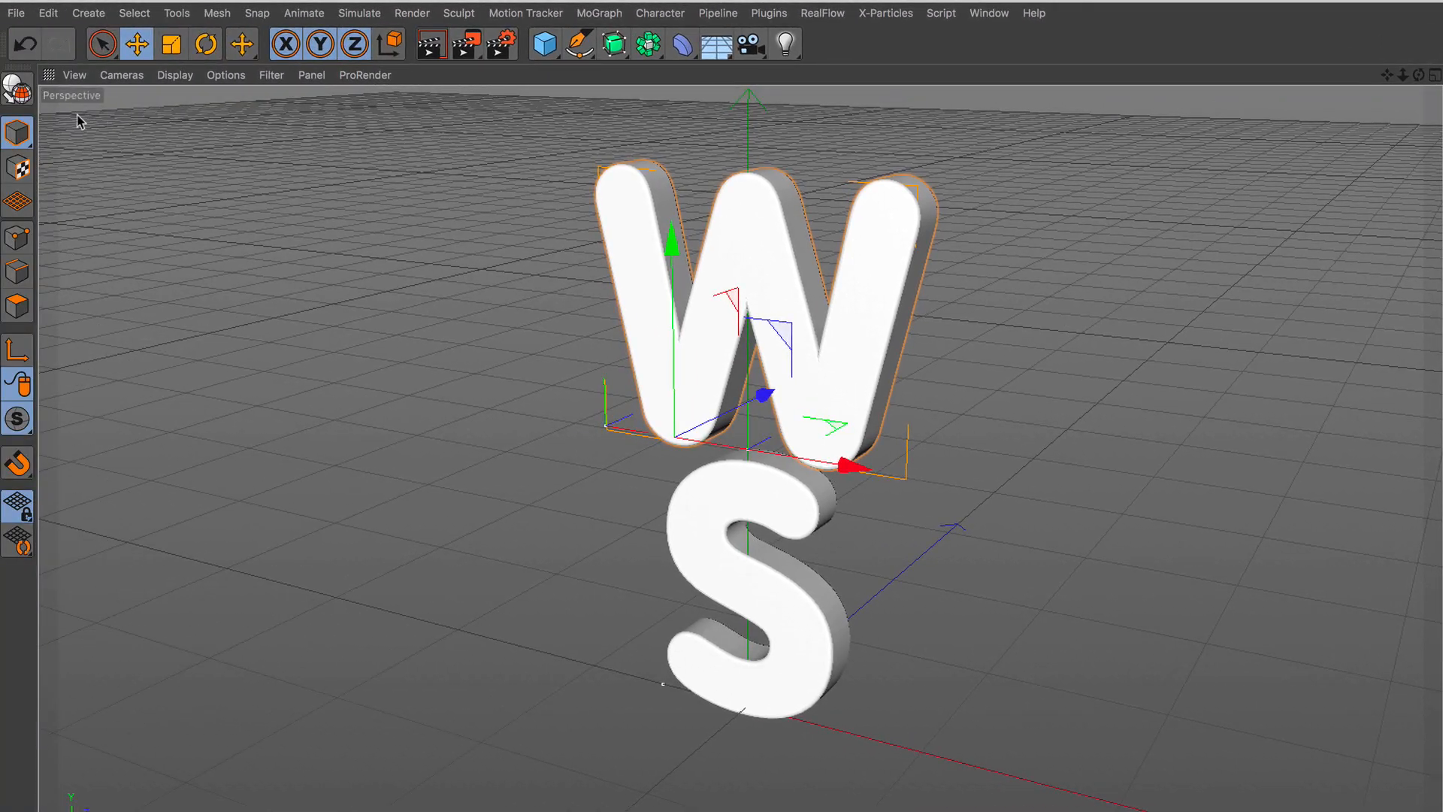
{"action": "left_click", "coordinate": [19, 92]}
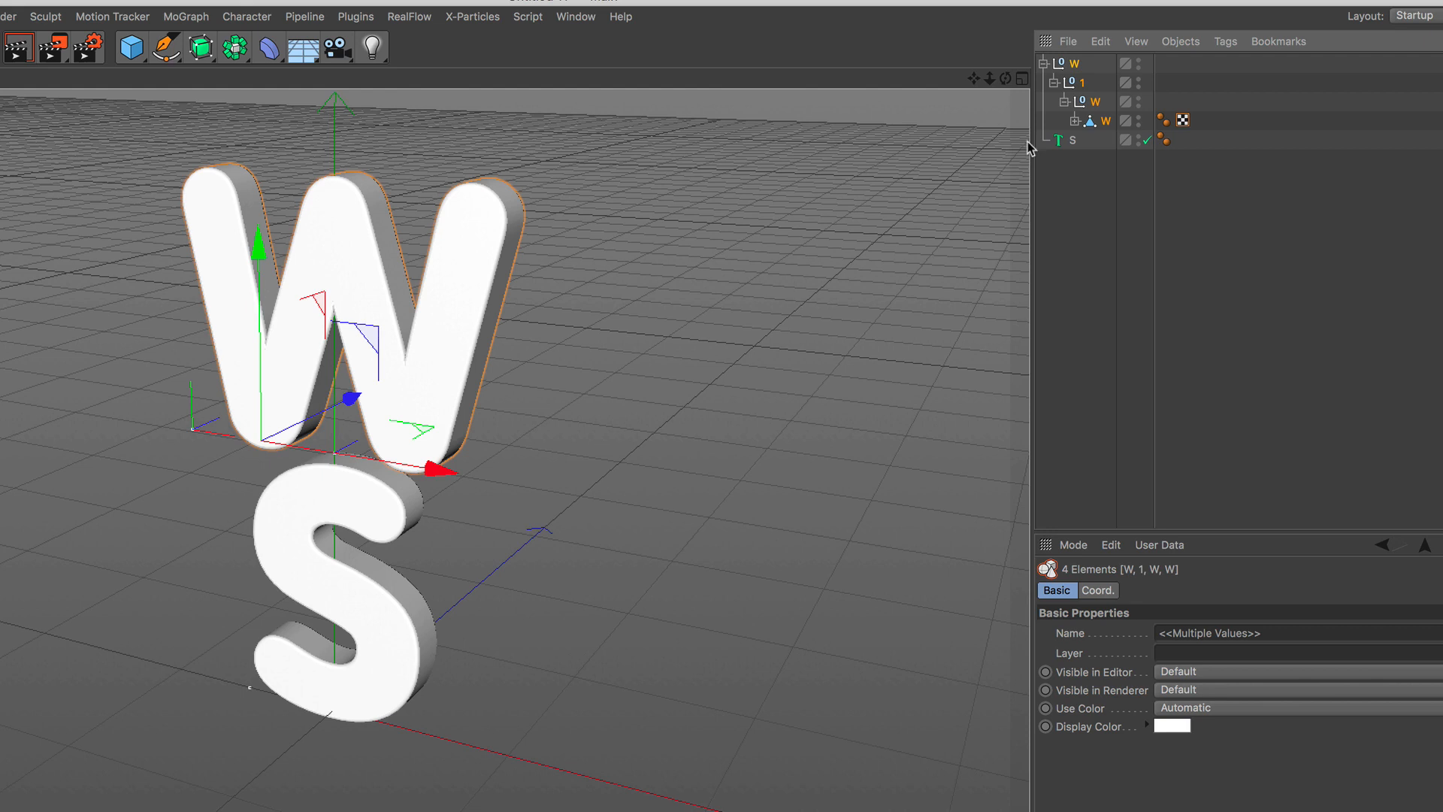
{"action": "left_click", "coordinate": [1075, 120]}
{"action": "left_click", "coordinate": [1086, 140]}
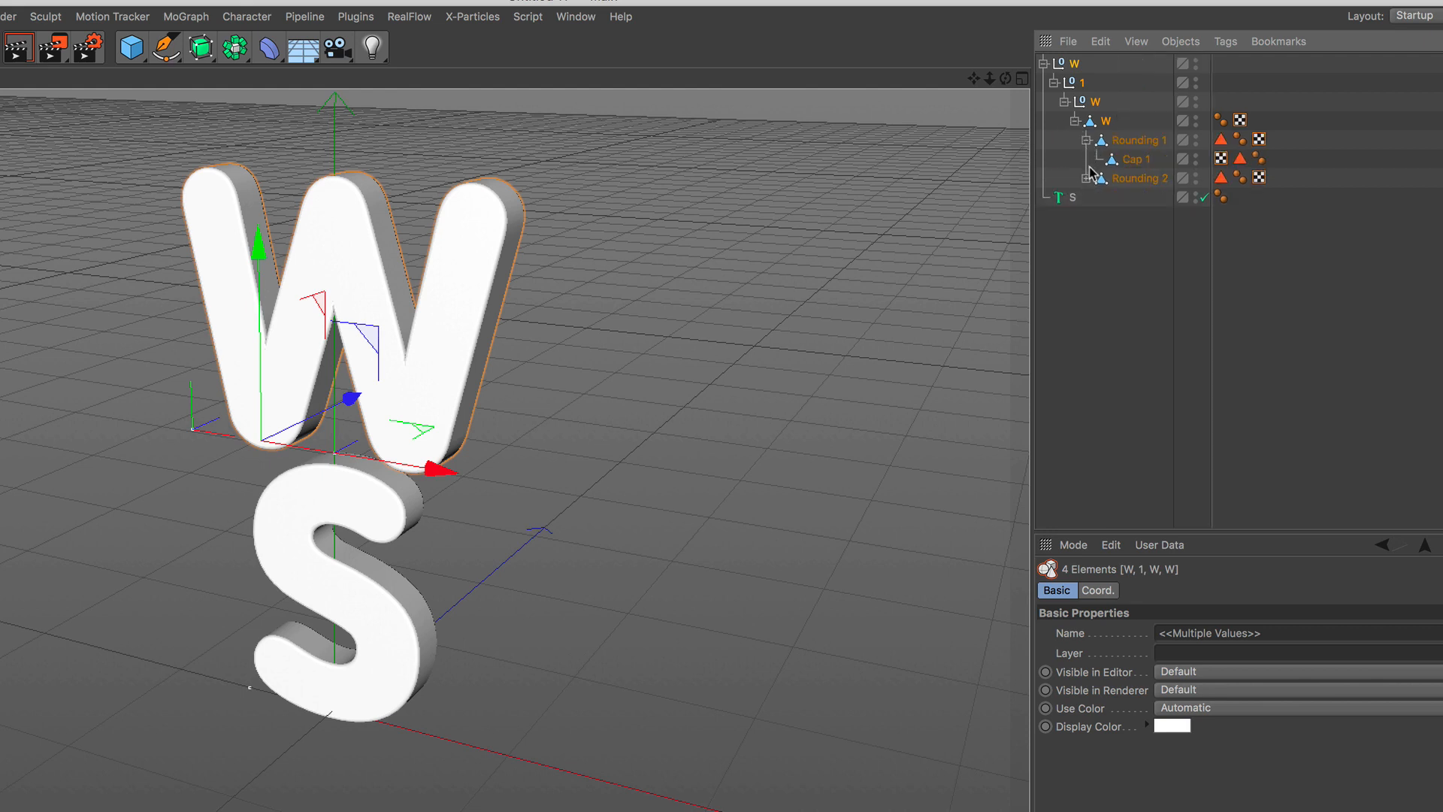
{"action": "left_click", "coordinate": [1085, 178]}
{"action": "left_click", "coordinate": [1120, 199]}
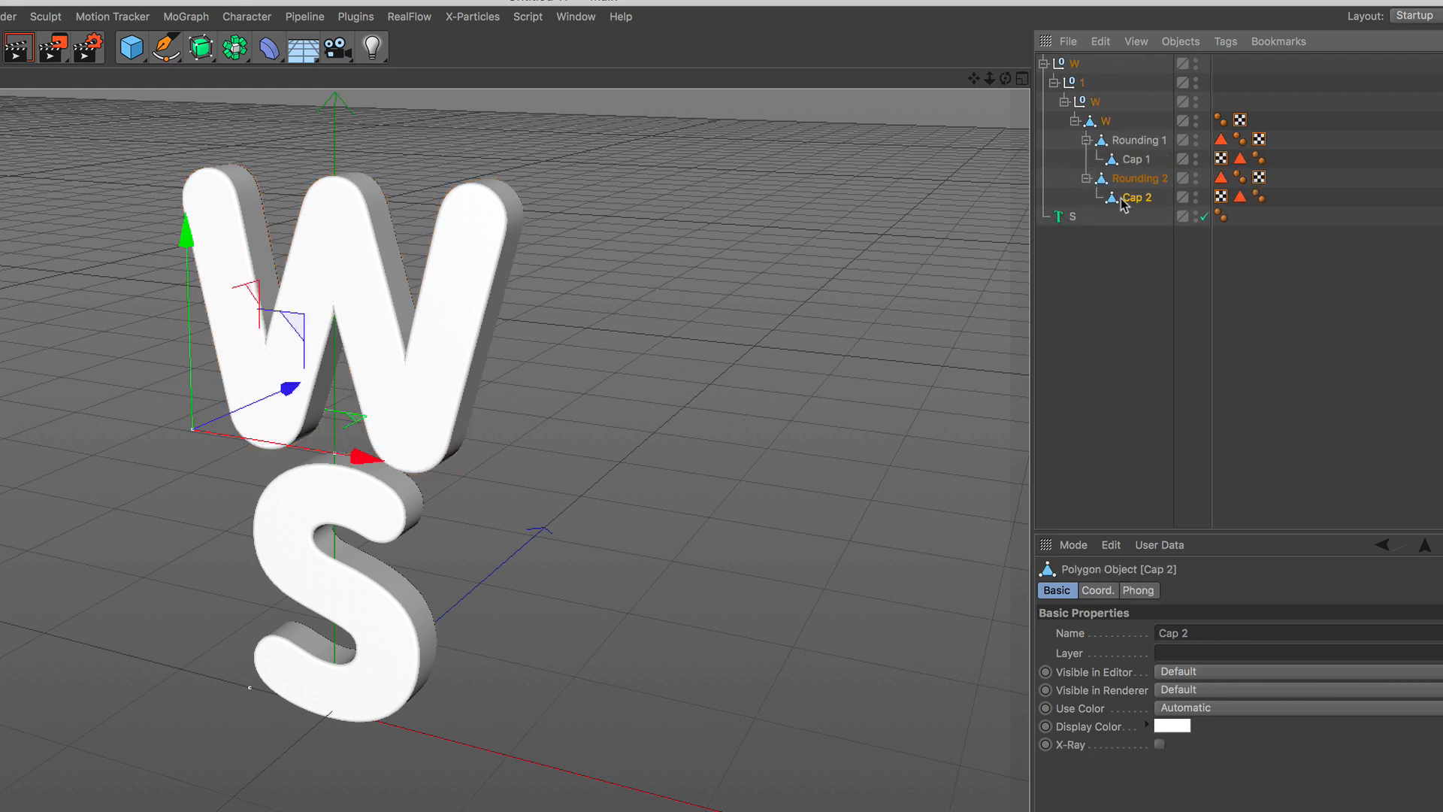
Merge the complete W hierarchy, including roundings and caps, into one mesh with Connect Objects + Delete.
{"action": "left_click", "coordinate": [1075, 64], "text": "shift"}
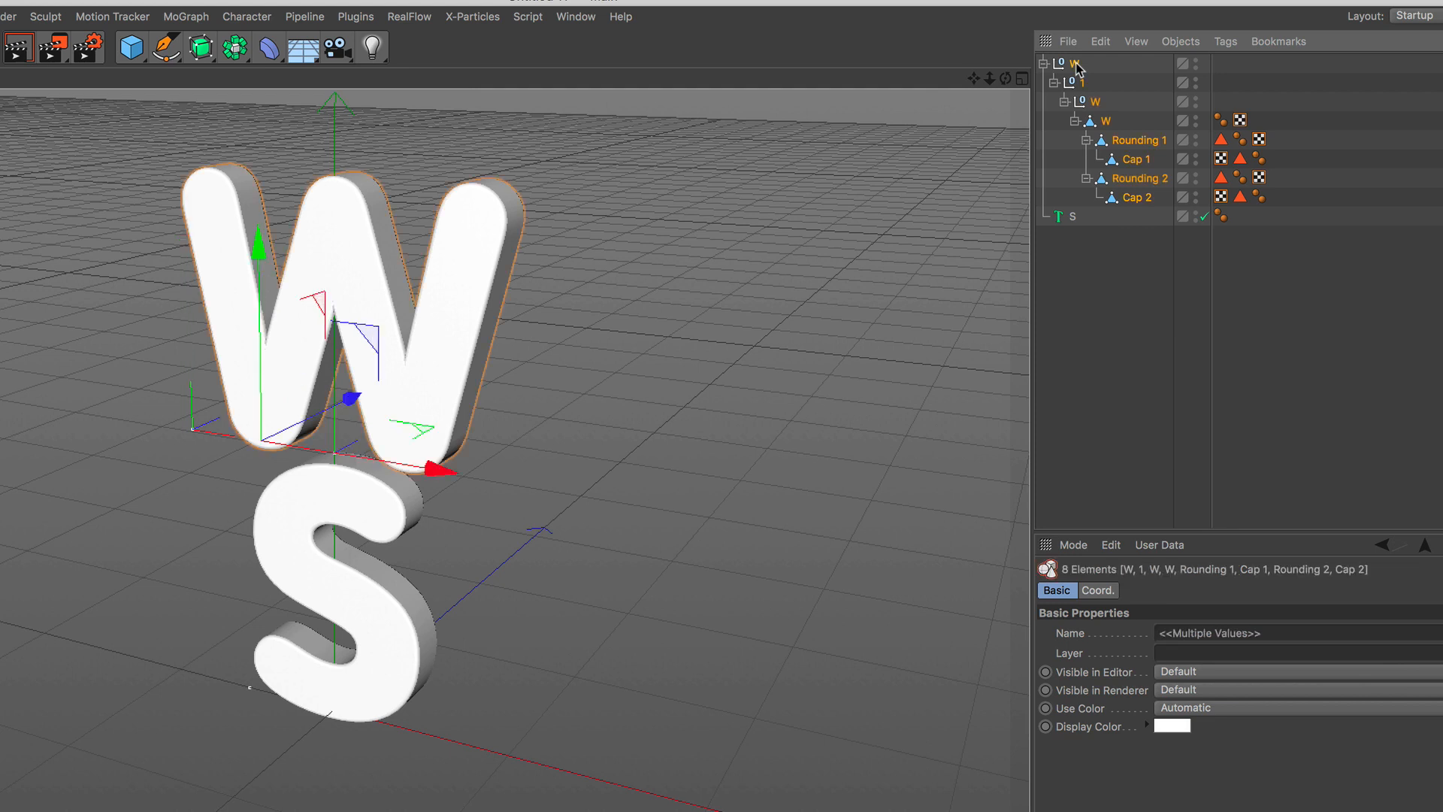
{"action": "right_click", "coordinate": [1076, 68]}
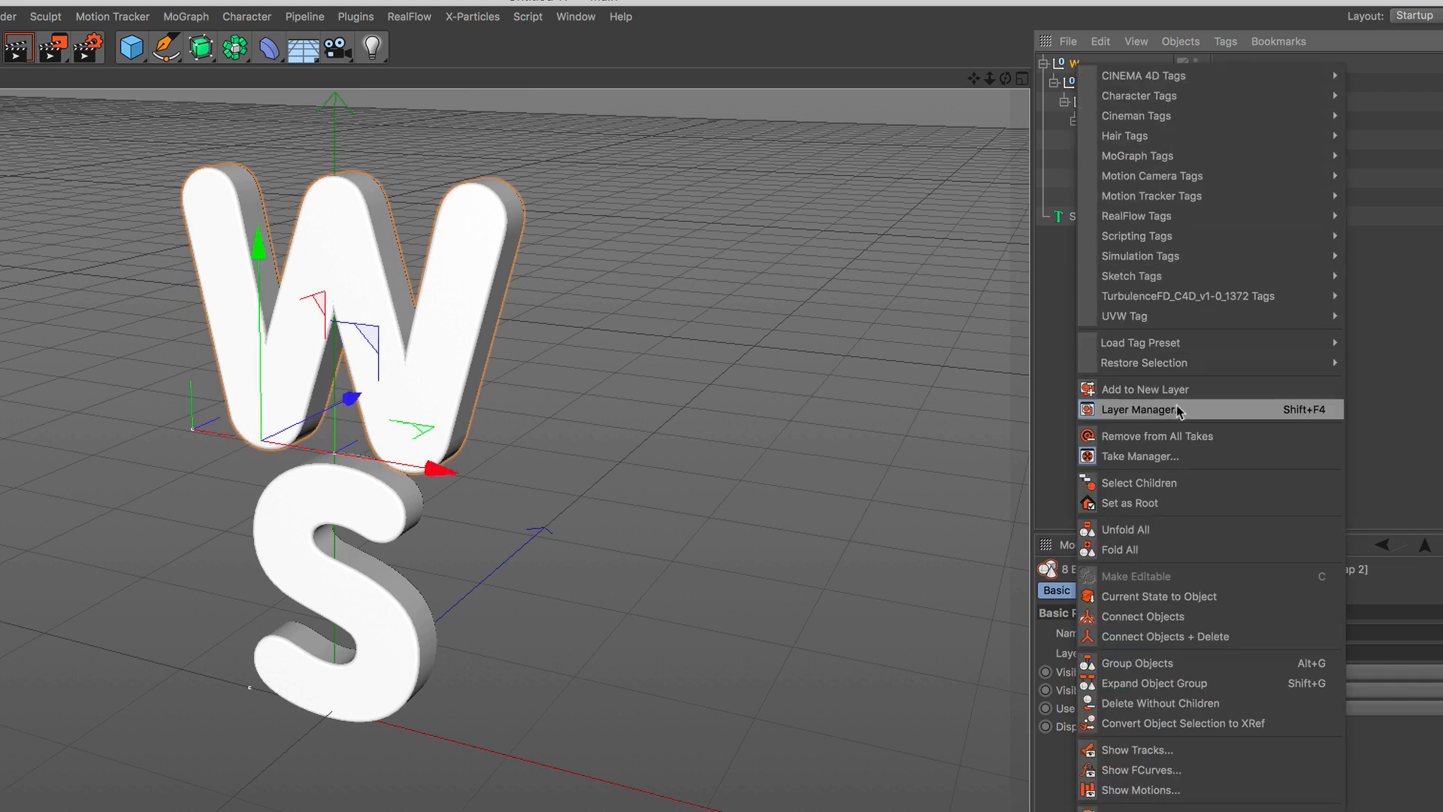
{"action": "left_click", "coordinate": [1252, 638]}
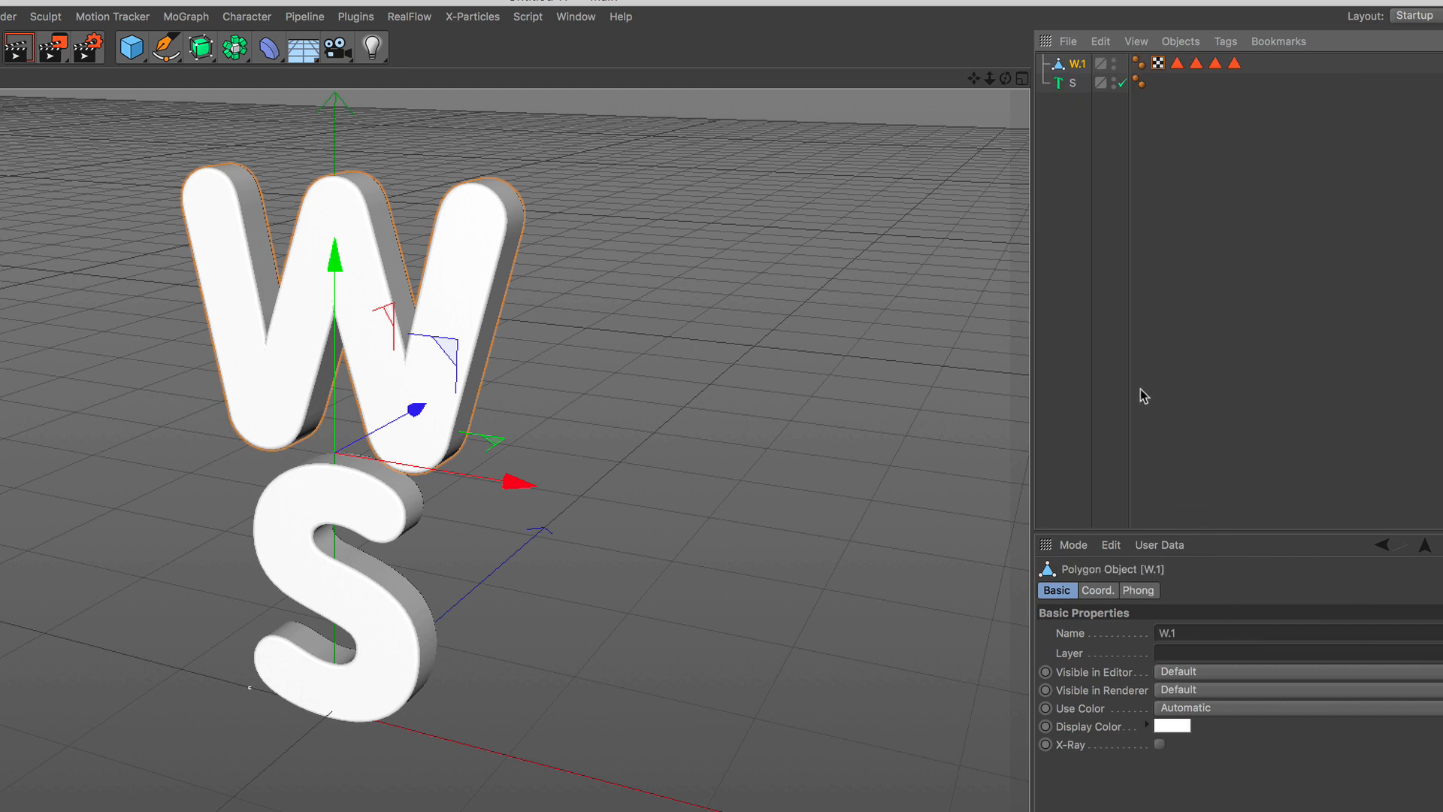
Make the S text object editable and unfold its hierarchy down to the spline.
{"action": "left_click", "coordinate": [1073, 84]}
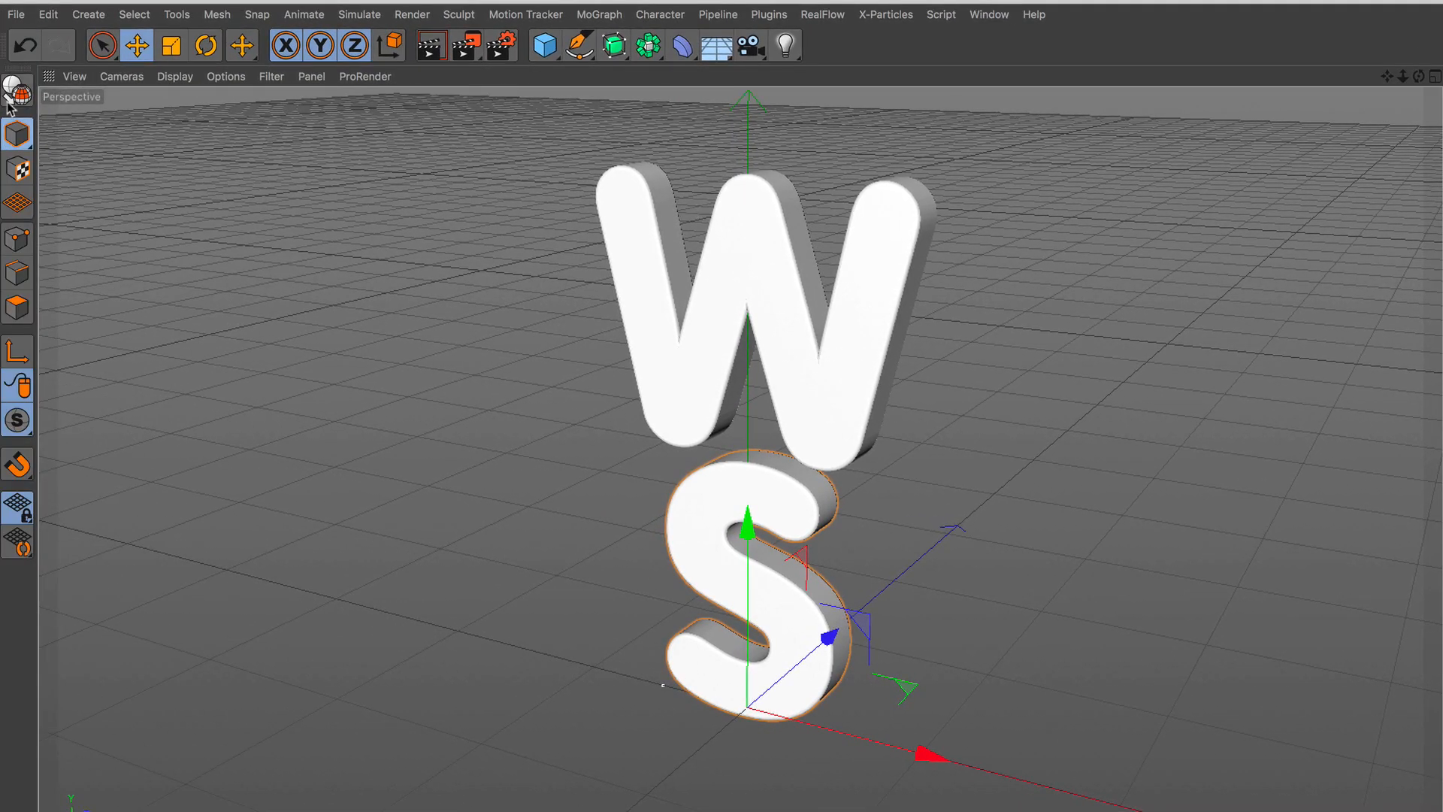
{"action": "left_click", "coordinate": [11, 95]}
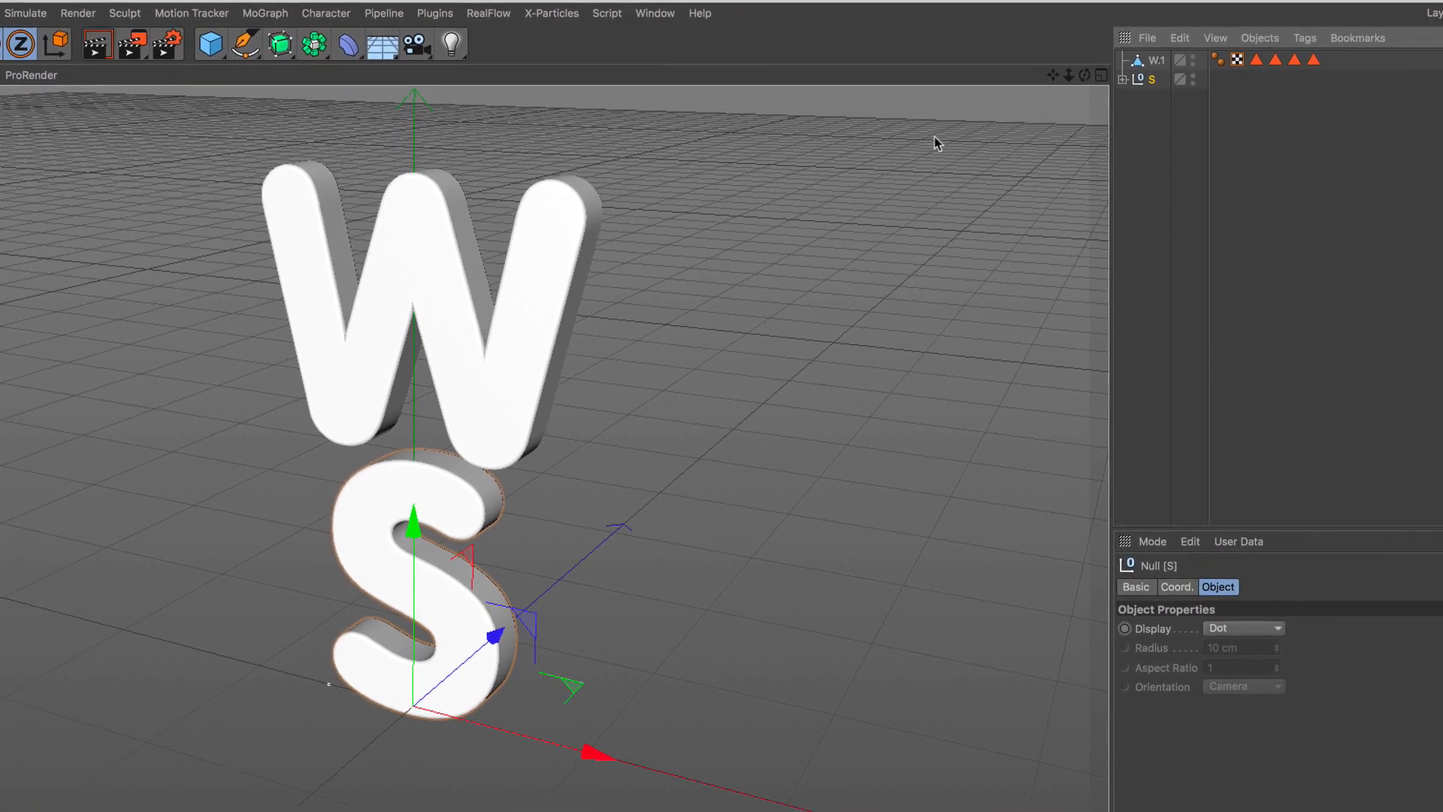
{"action": "left_click", "coordinate": [1040, 78]}
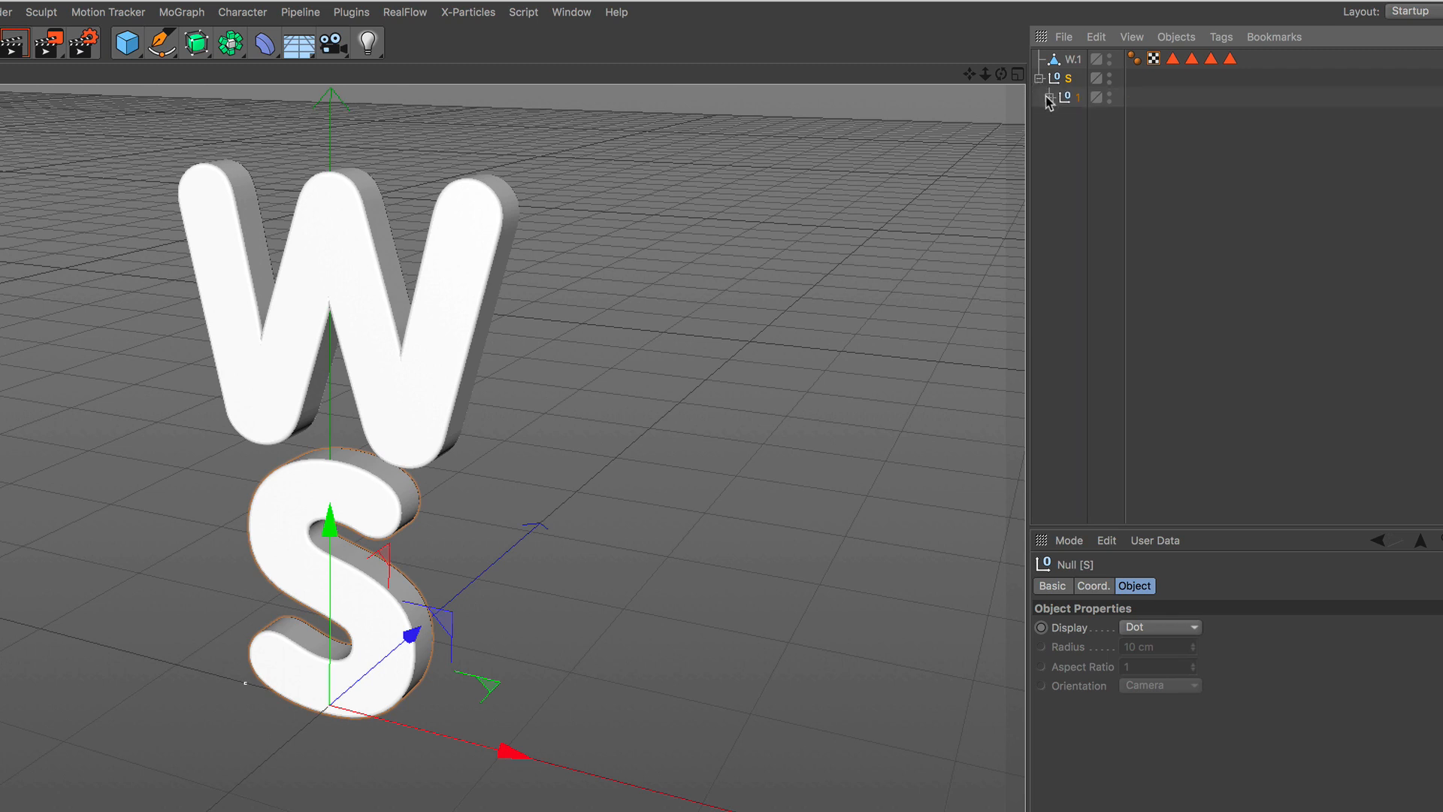
{"action": "left_click", "coordinate": [1049, 97]}
{"action": "left_click", "coordinate": [1059, 116]}
{"action": "left_click", "coordinate": [1069, 136]}
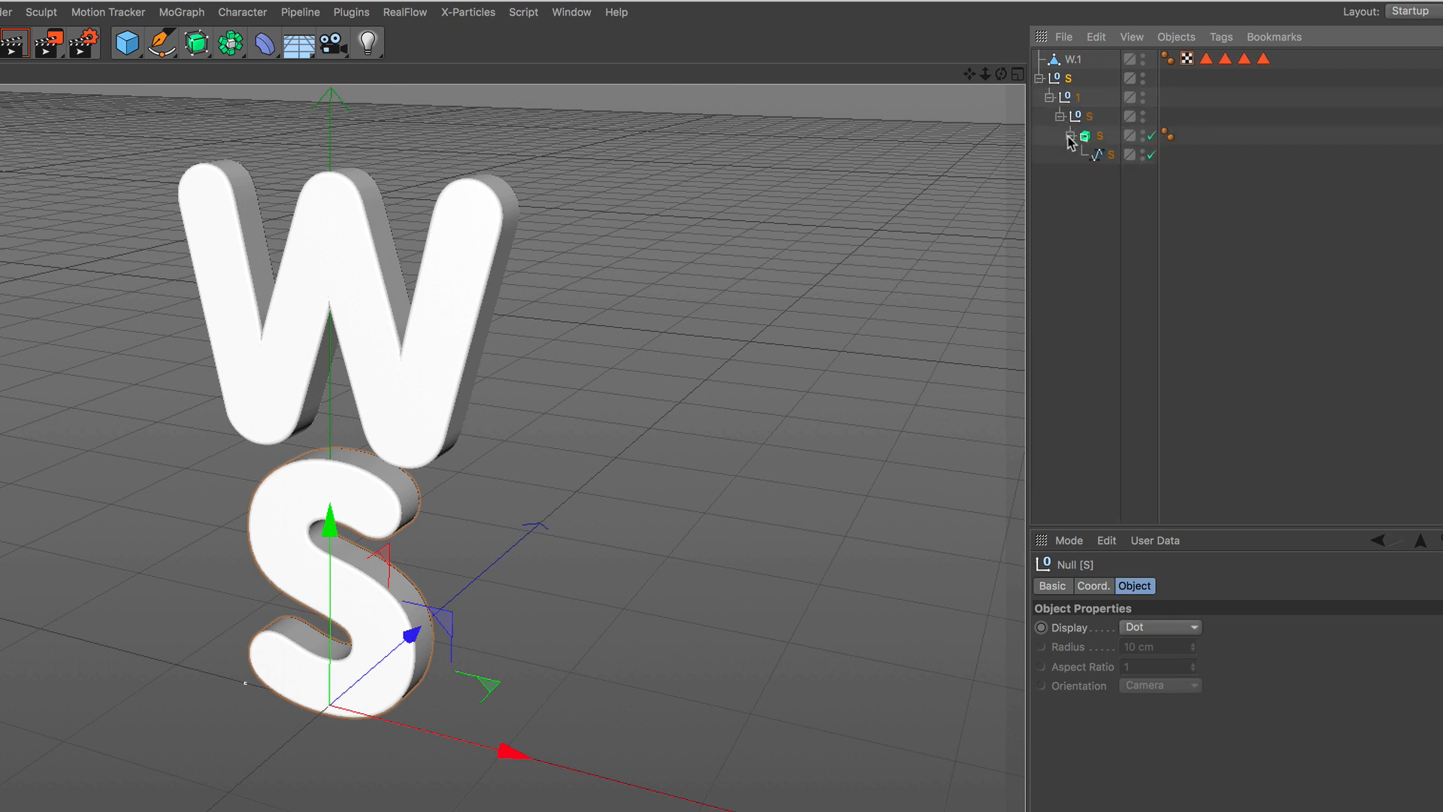
Select the whole S hierarchy, make its extrusion editable and unfold it down to both rounding and cap objects.
{"action": "left_click_drag", "start_coordinate": [1112, 202], "coordinate": [1052, 81]}
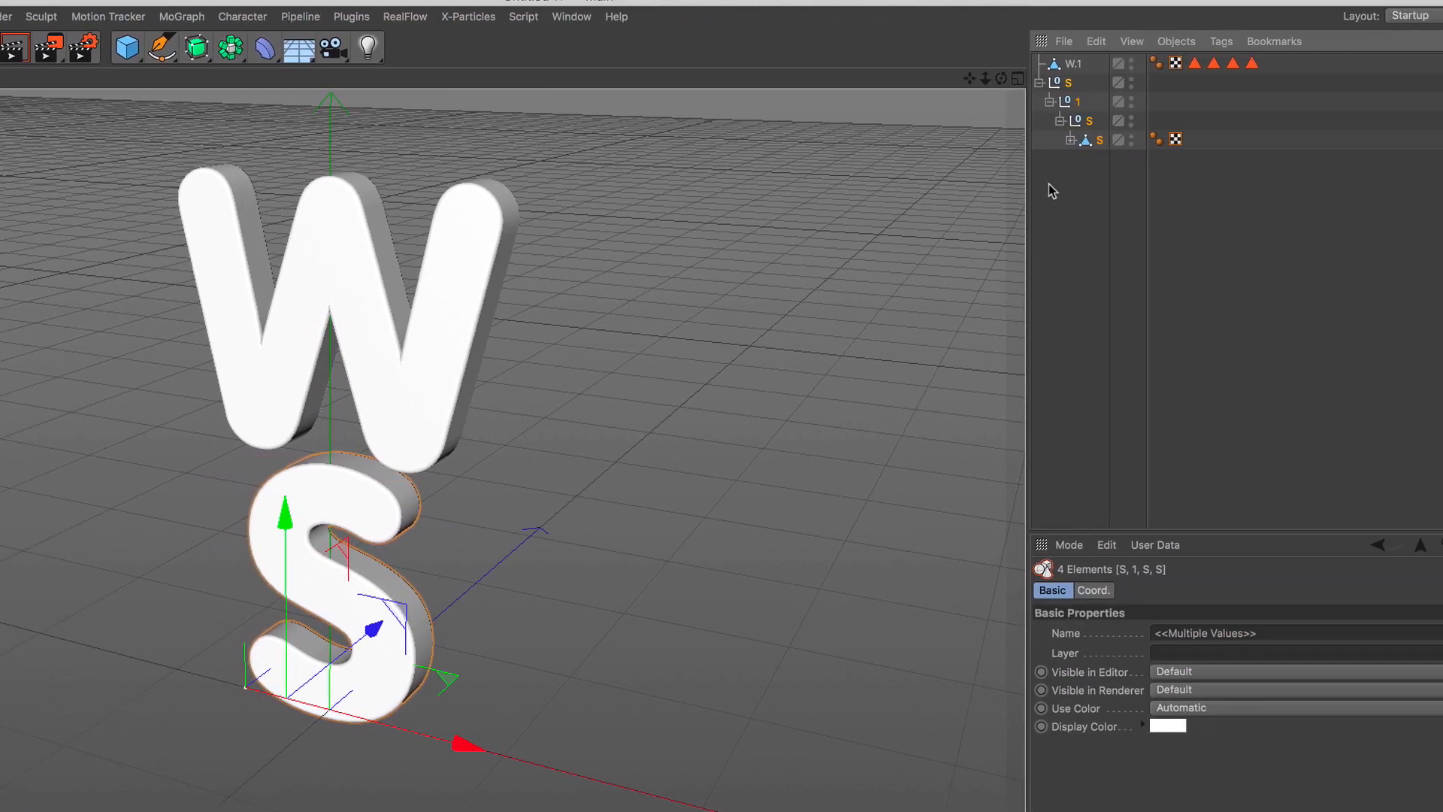
{"action": "left_click", "coordinate": [1070, 139]}
{"action": "left_click", "coordinate": [1082, 159]}
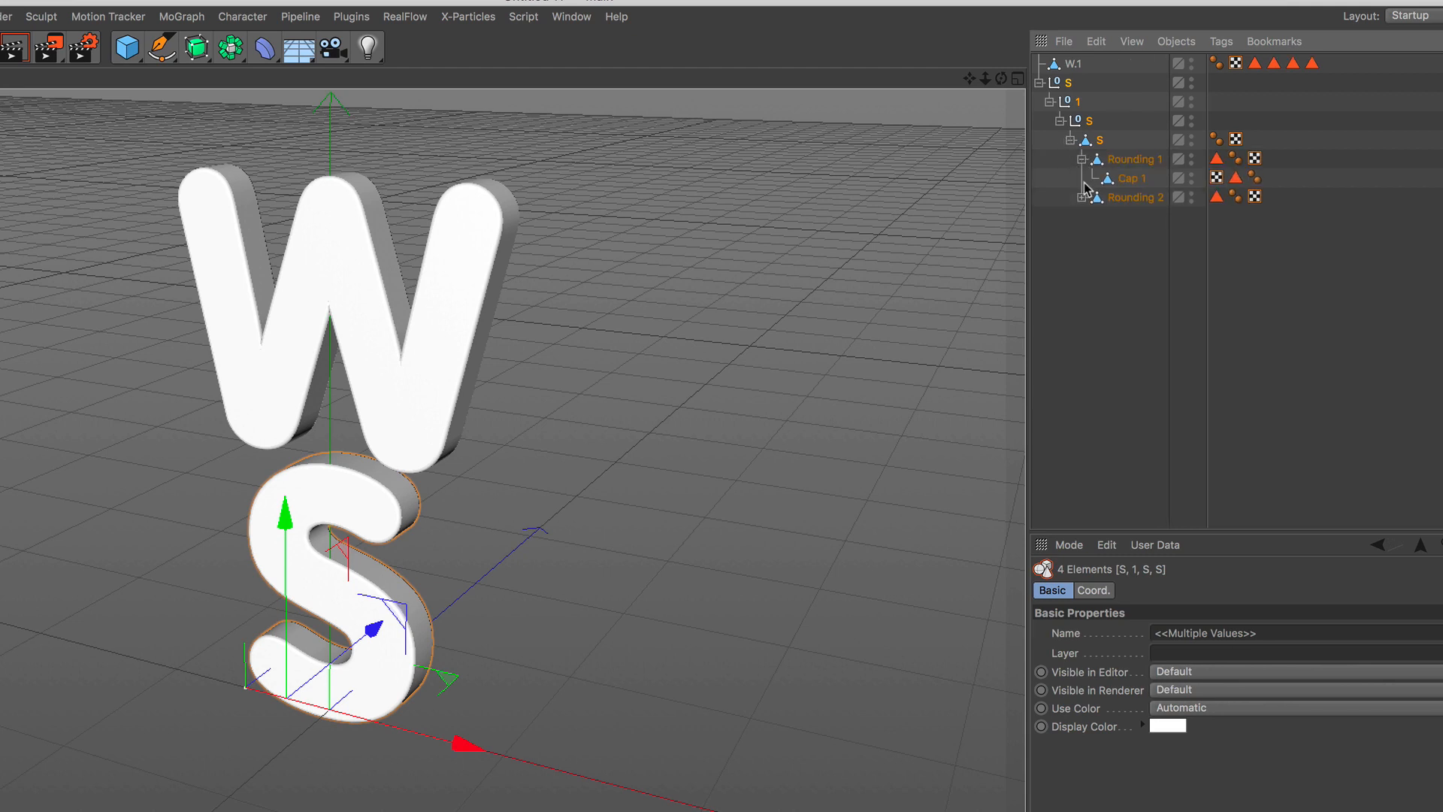
{"action": "left_click", "coordinate": [1082, 197]}
Merge the complete S hierarchy, including roundings and caps, into one mesh with Connect Objects + Delete.
{"action": "left_click_drag", "start_coordinate": [1152, 274], "coordinate": [1047, 75]}
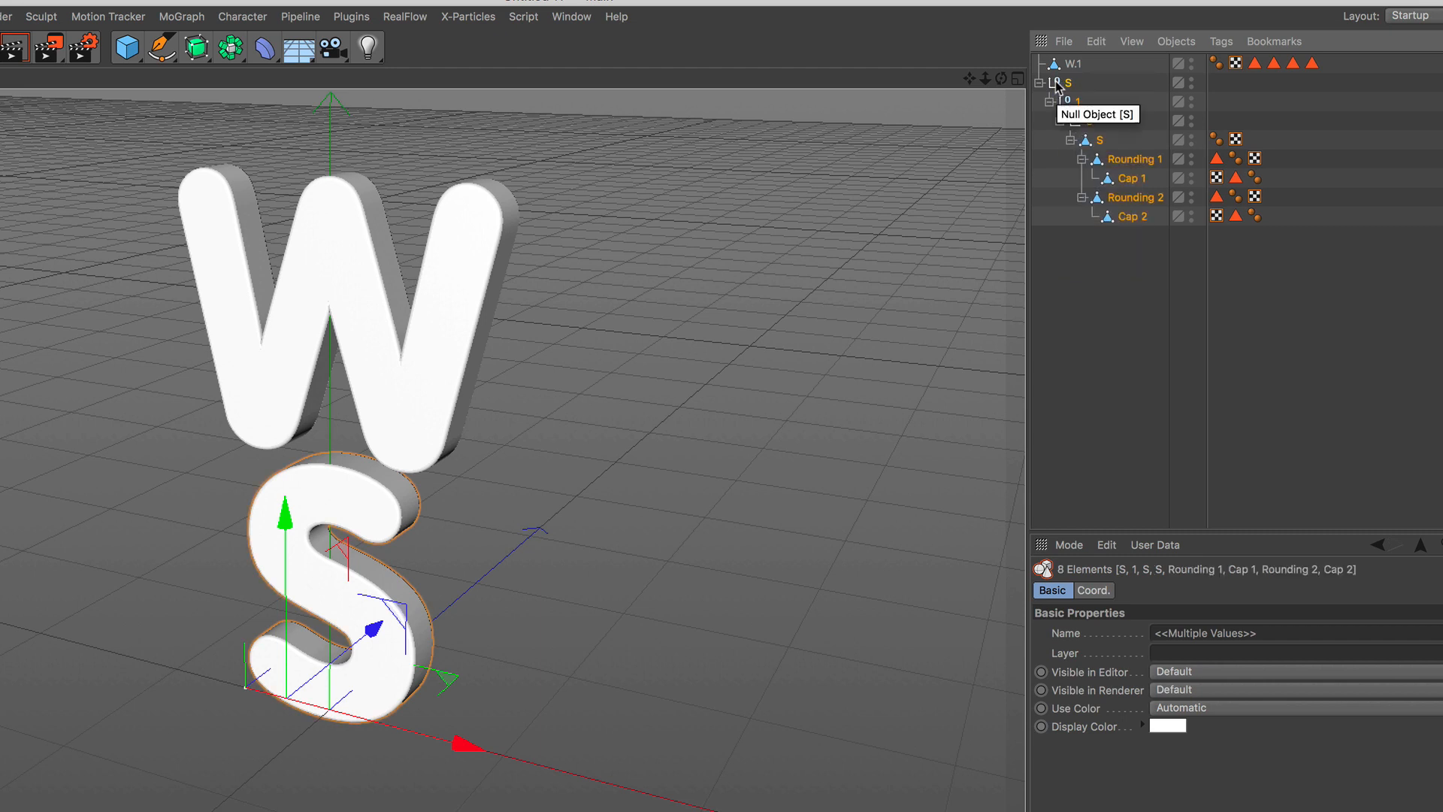
{"action": "right_click", "coordinate": [1057, 87]}
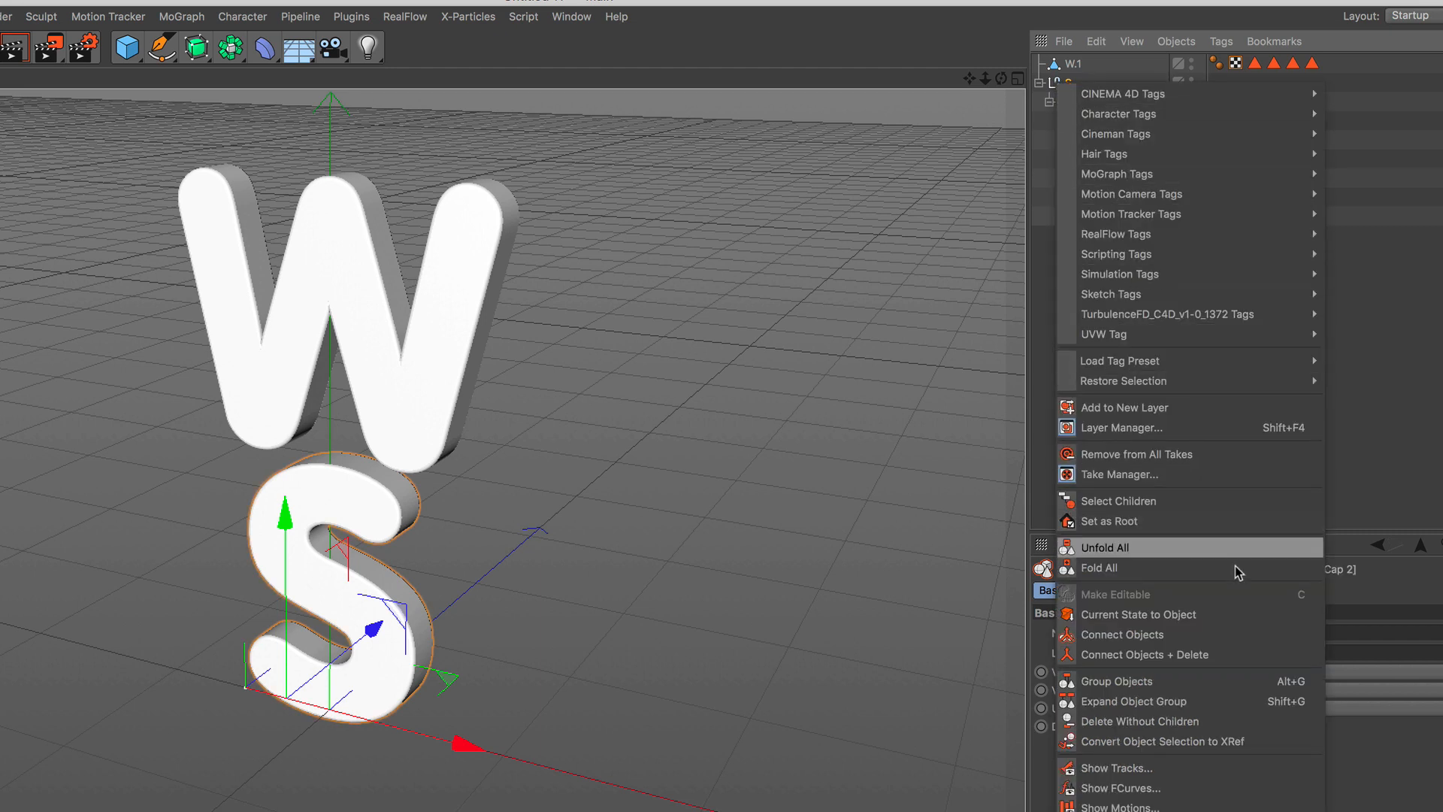
{"action": "left_click", "coordinate": [1238, 650]}
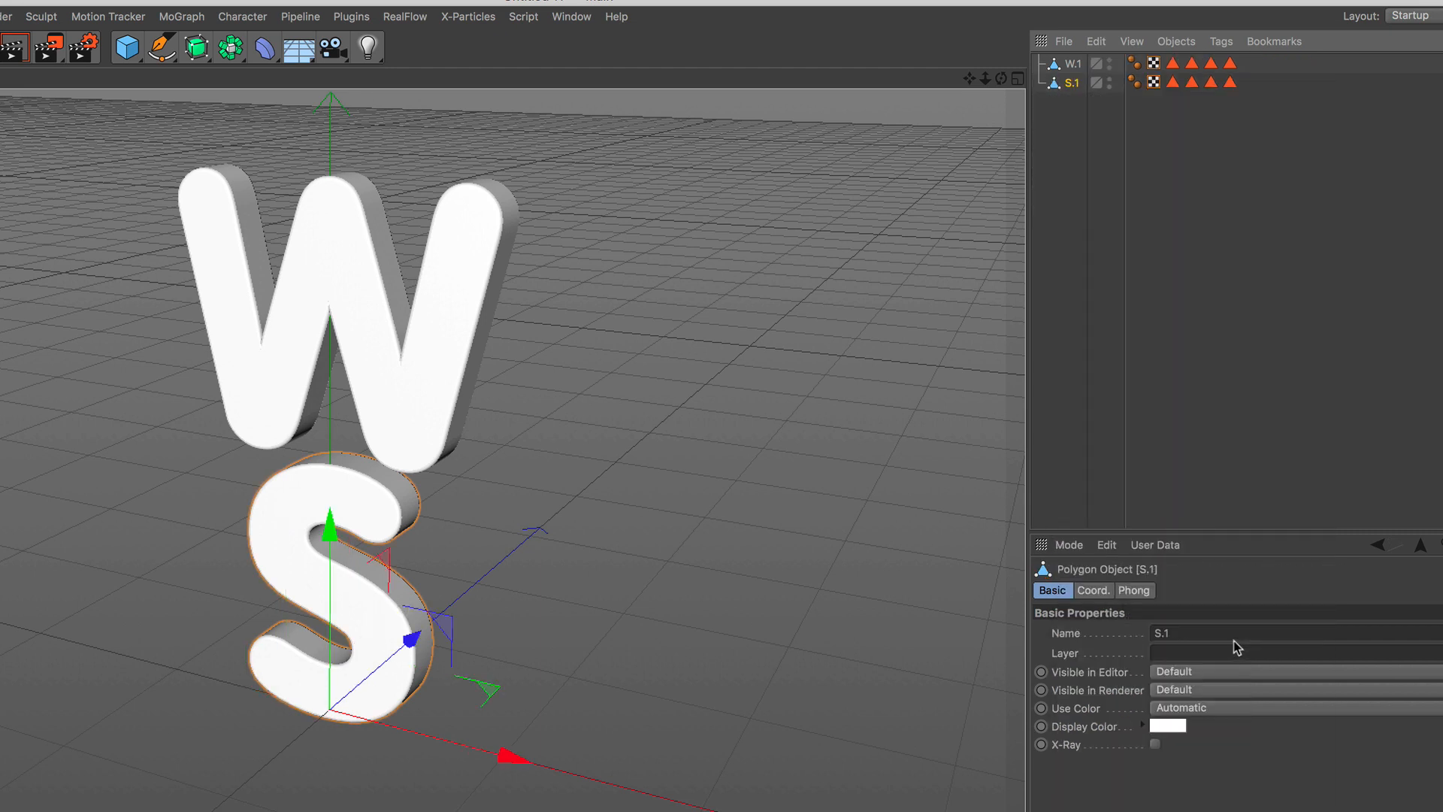
Add a Thinking Particles Particle Geometry object and make both letter meshes, W.1 and S.1, its children.
{"action": "left_click", "coordinate": [1080, 68], "text": "shift"}
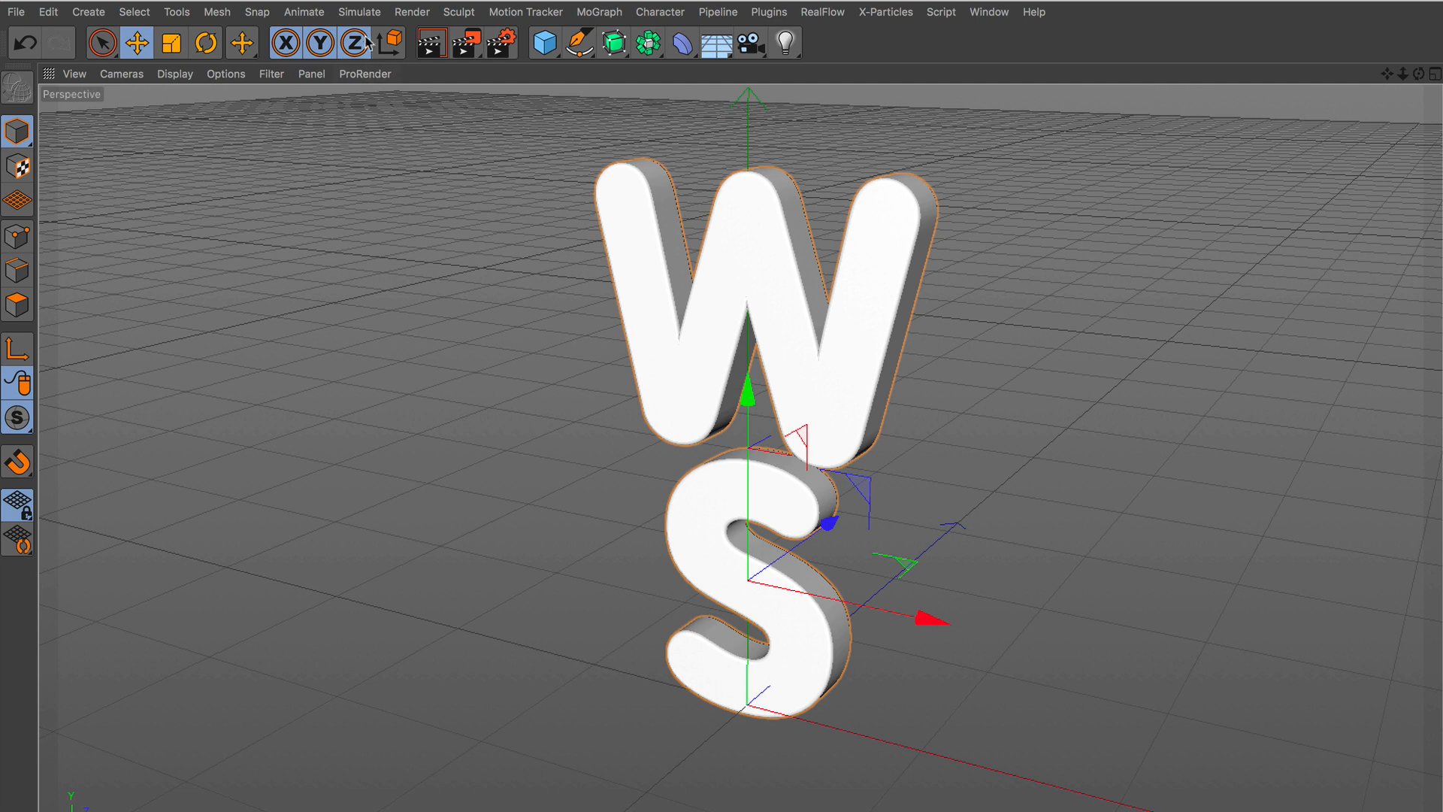
{"action": "left_click", "coordinate": [360, 12]}
{"action": "mouse_move", "coordinate": [366, 88]}
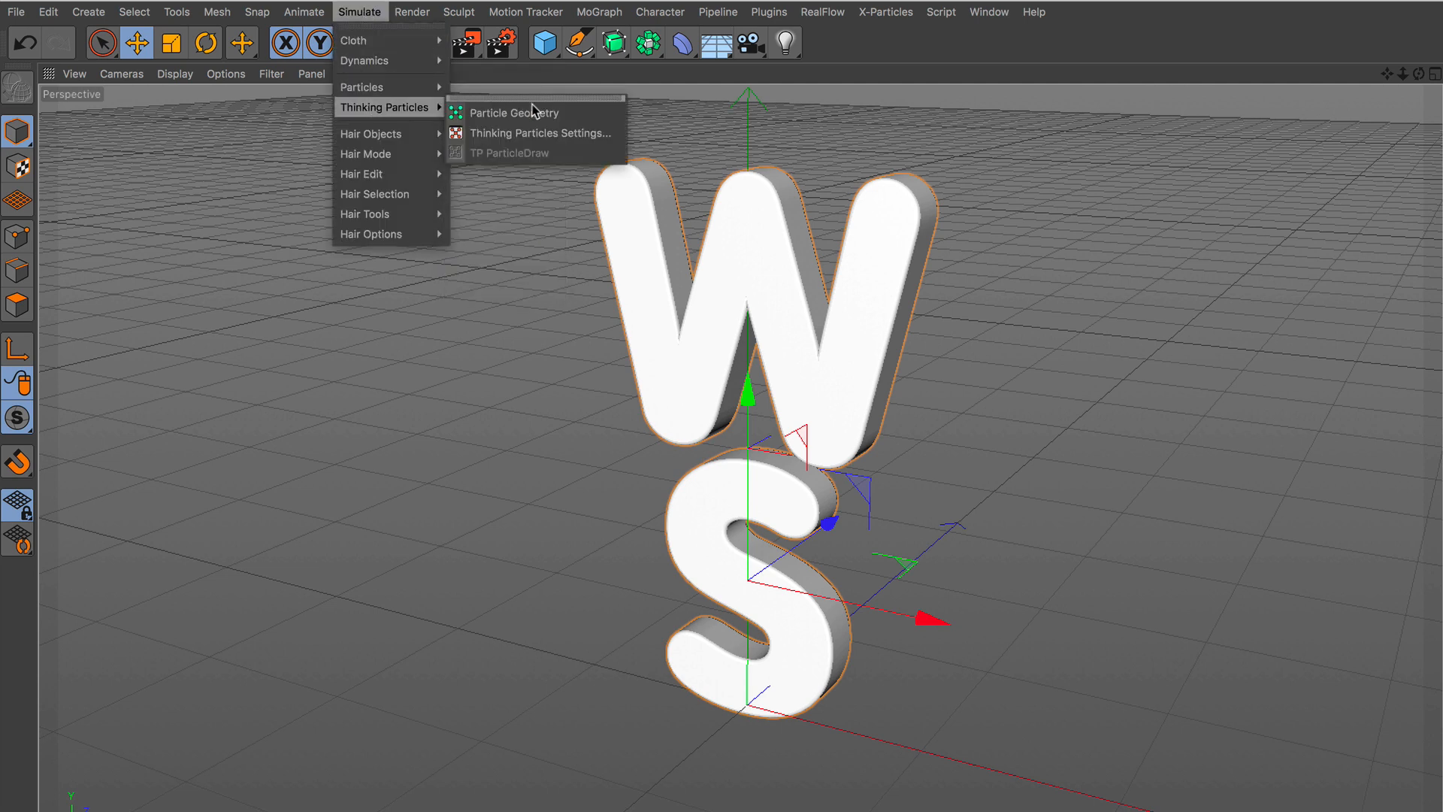
{"action": "left_click", "coordinate": [596, 120]}
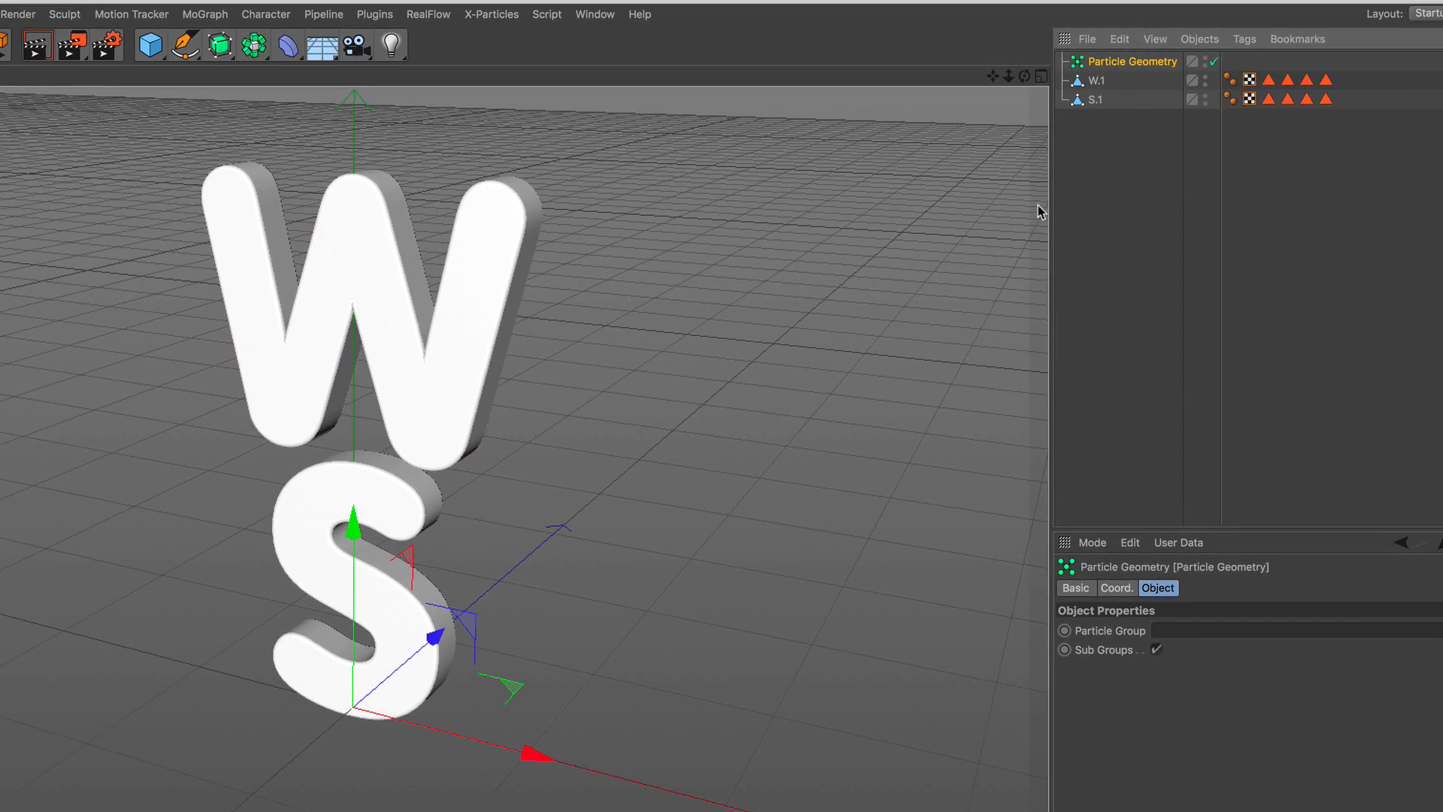
{"action": "left_click_drag", "start_coordinate": [1080, 173], "coordinate": [1118, 67]}
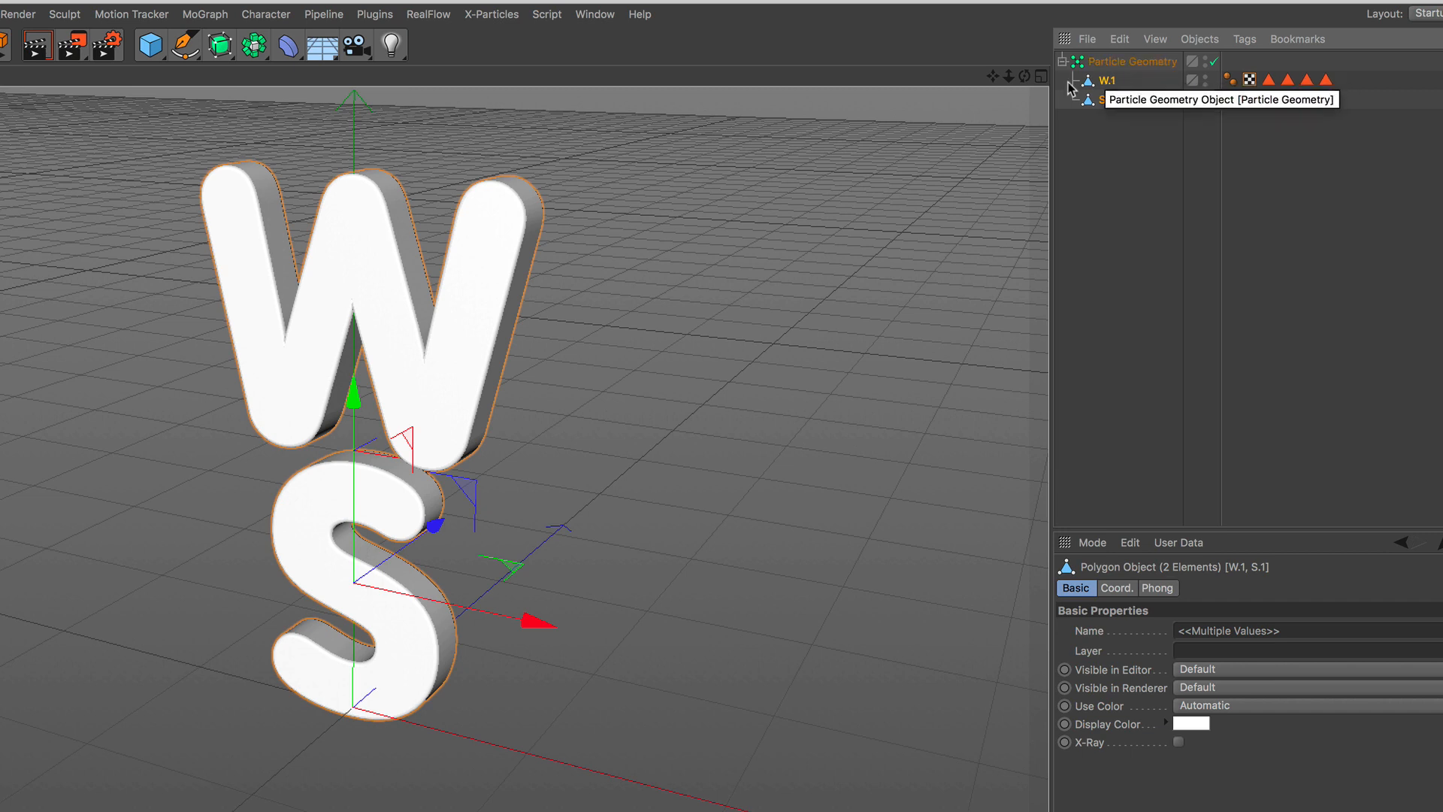
Create a Null object and nest the Particle Geometry, with both letters, inside it.
{"action": "left_click", "coordinate": [152, 45]}
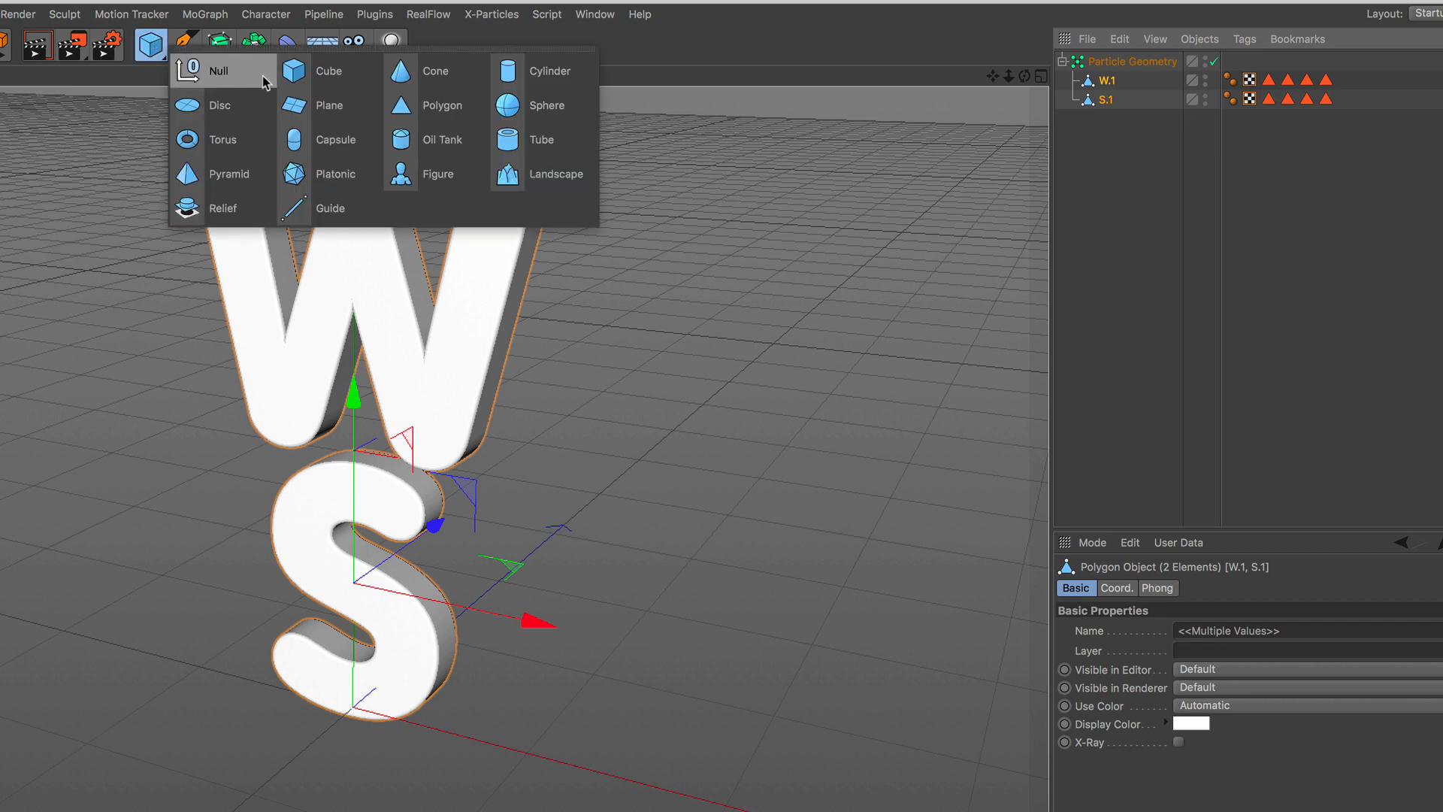
{"action": "left_click", "coordinate": [264, 82]}
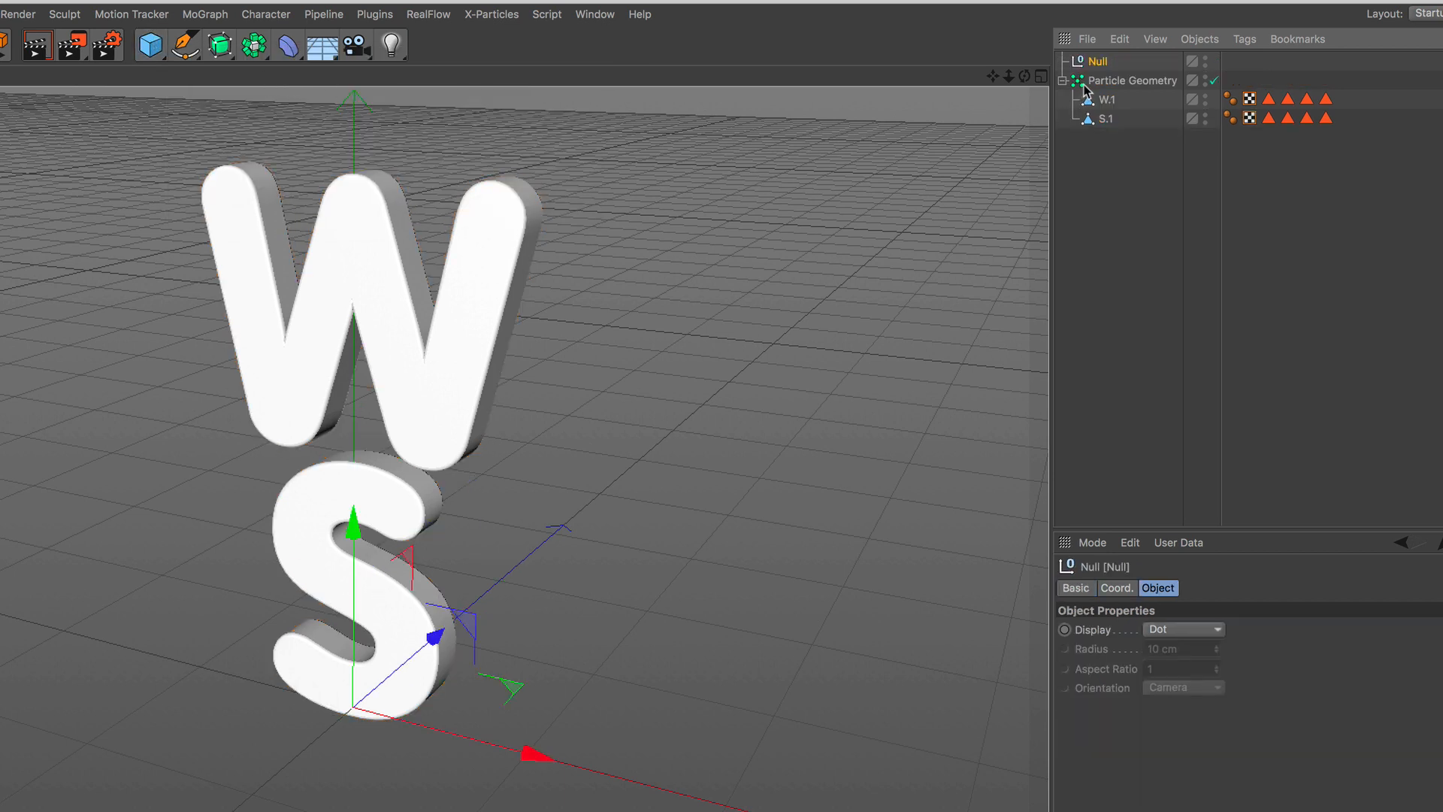
{"action": "left_click_drag", "start_coordinate": [1084, 89], "coordinate": [1105, 66]}
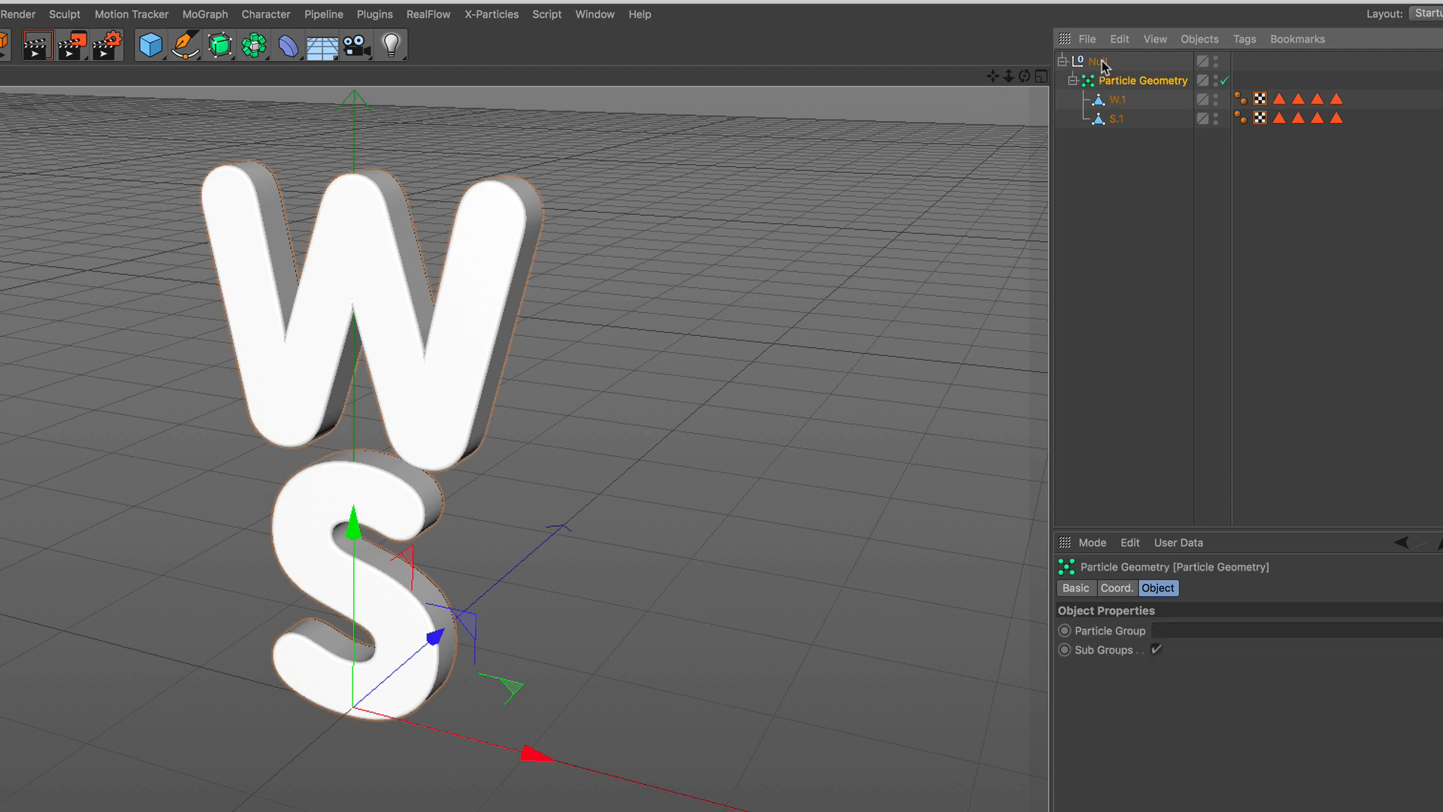
Add an XPresso tag to the Null that holds the Particle Geometry.
{"action": "left_click", "coordinate": [1099, 62]}
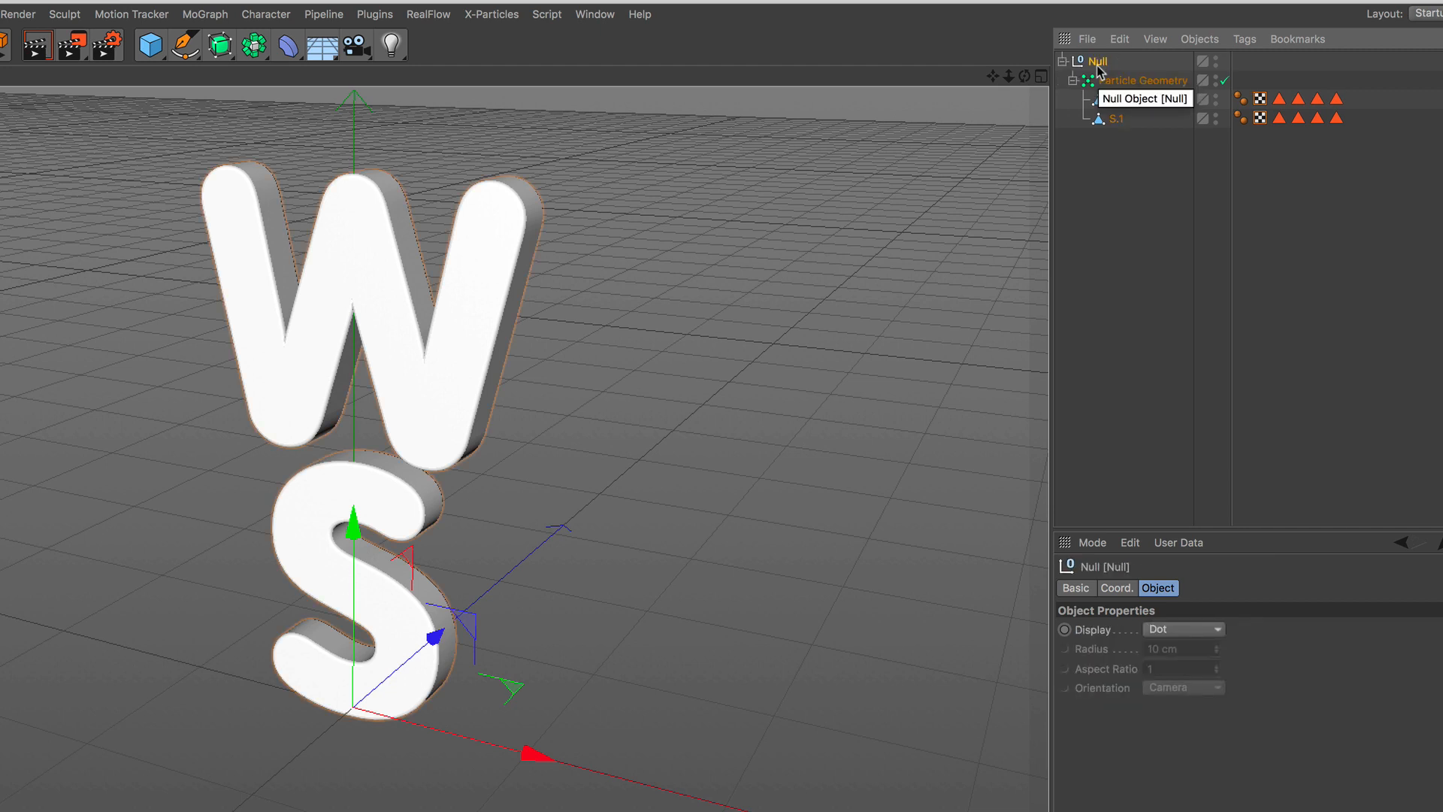
{"action": "left_click", "coordinate": [1242, 40]}
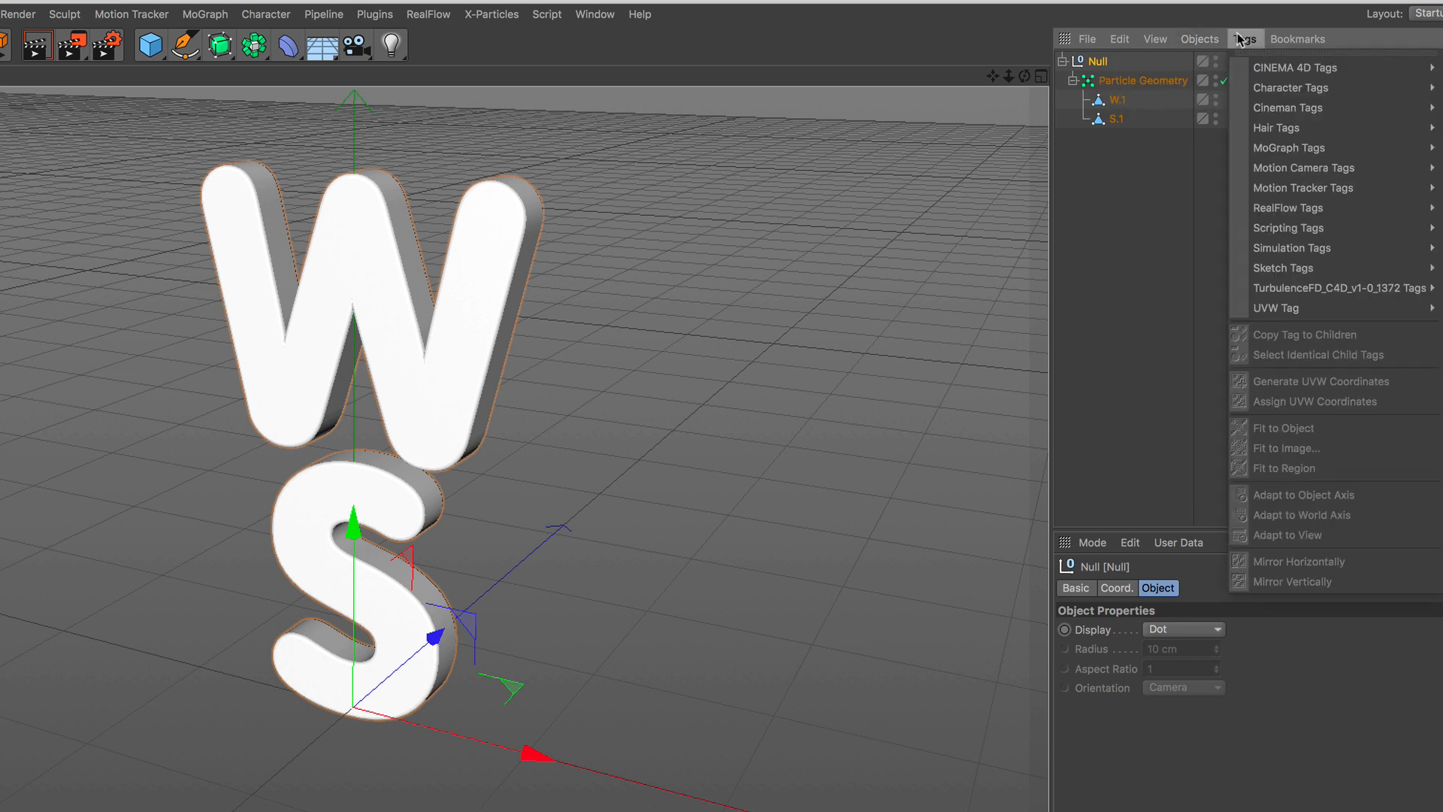
{"action": "mouse_move", "coordinate": [1301, 69]}
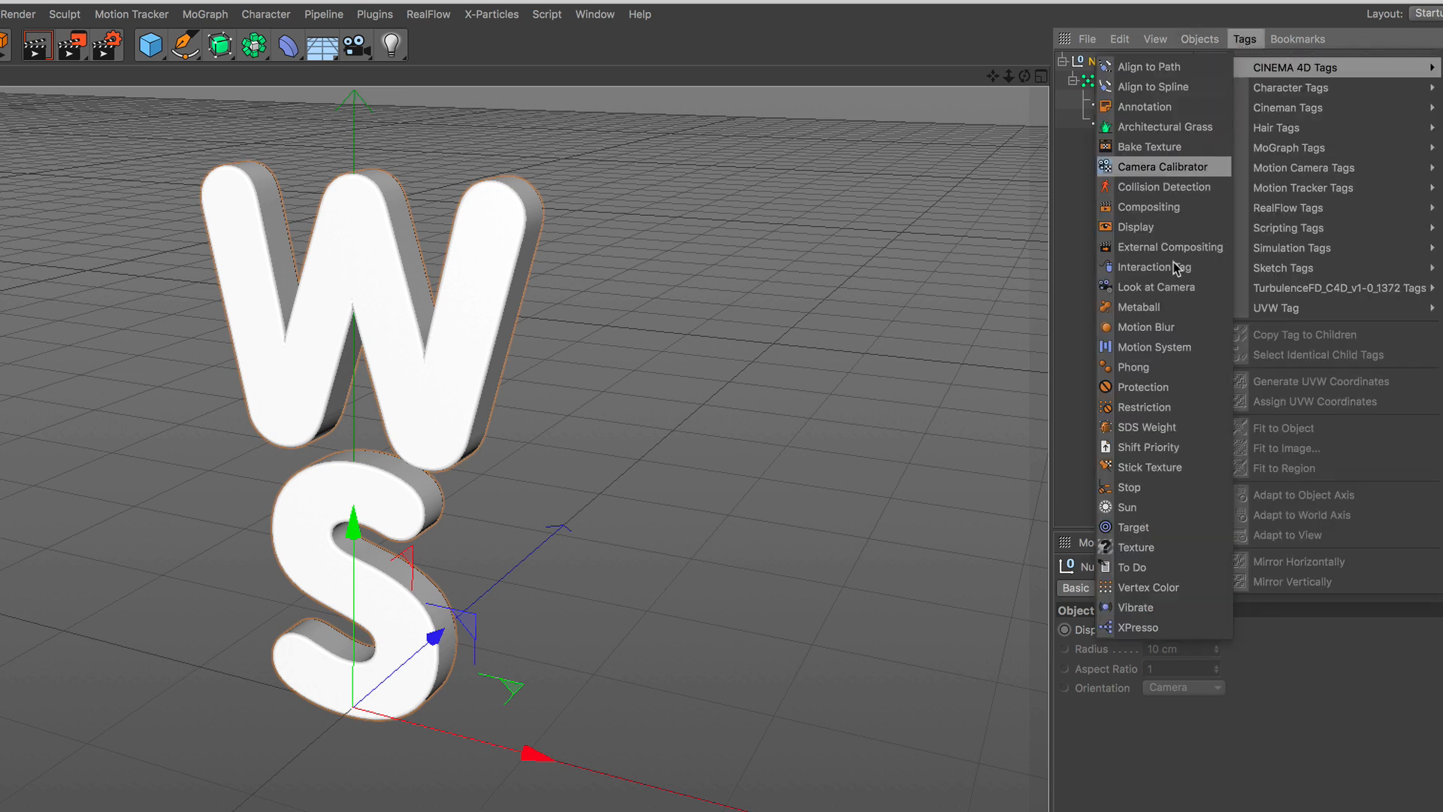
{"action": "left_click", "coordinate": [1173, 629]}
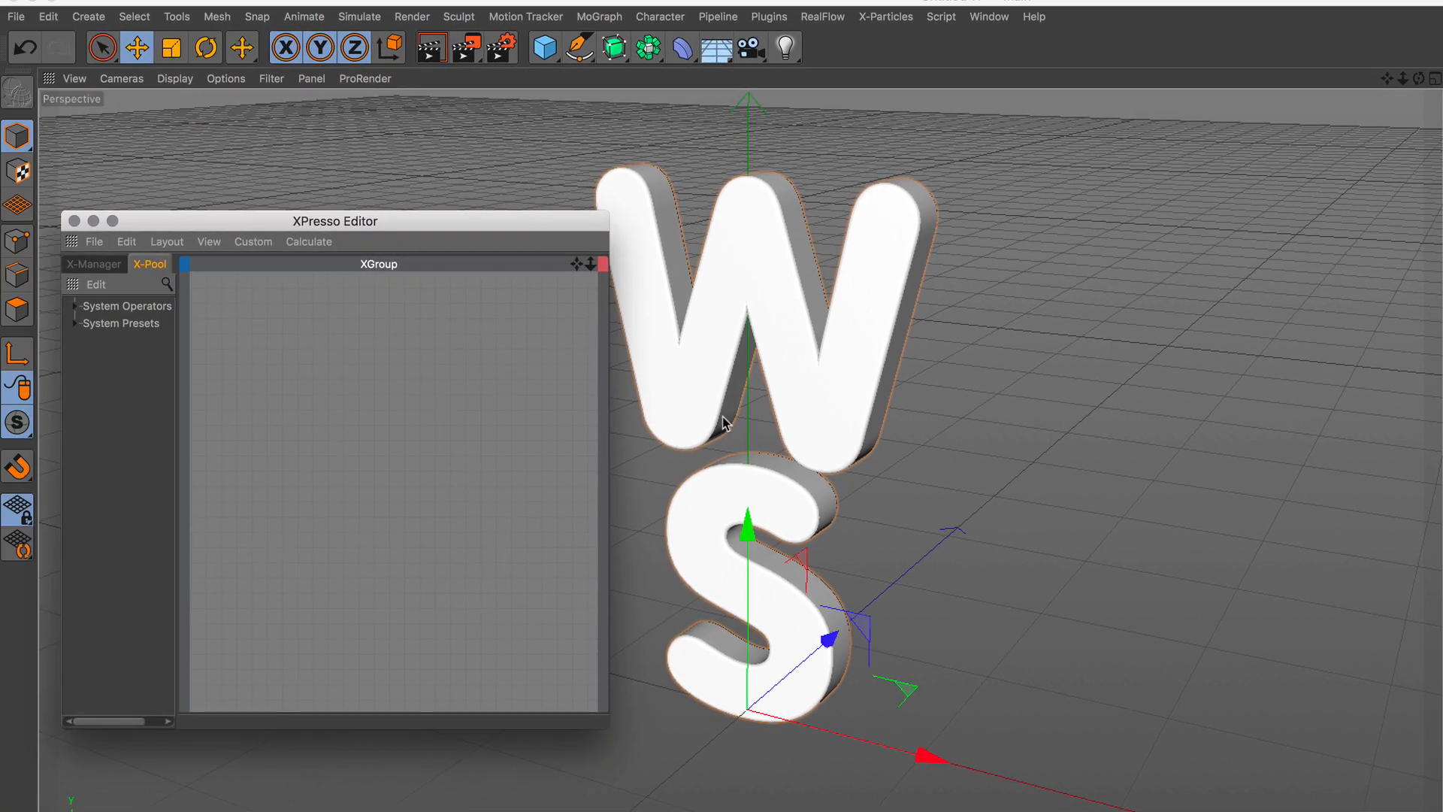
Add a Thinking Particles PBlurp generator node to the XPresso graph and enlarge the node vertically.
{"action": "left_click_drag", "start_coordinate": [501, 226], "coordinate": [481, 265]}
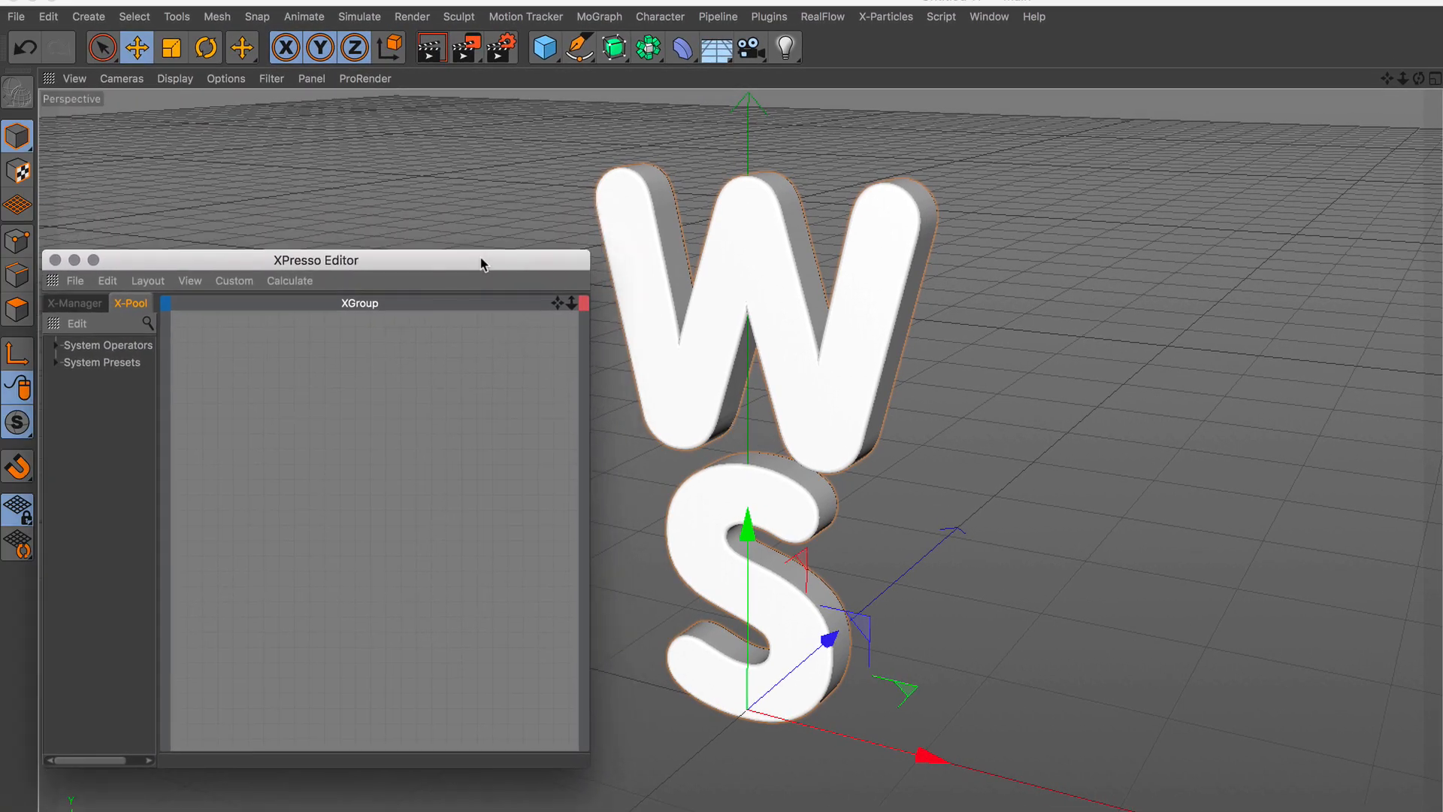
{"action": "right_click", "coordinate": [287, 466]}
{"action": "mouse_move", "coordinate": [297, 479]}
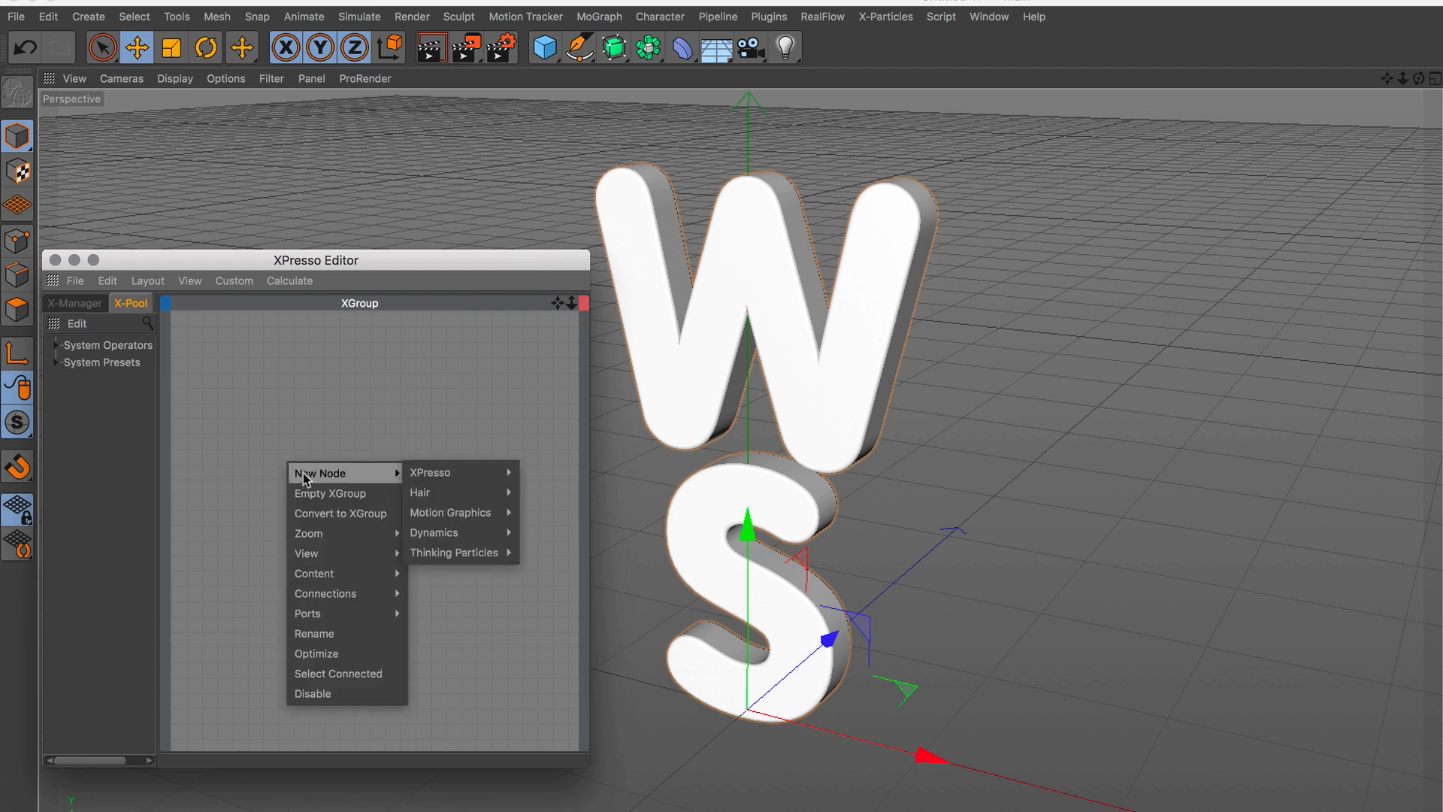
{"action": "mouse_move", "coordinate": [454, 556]}
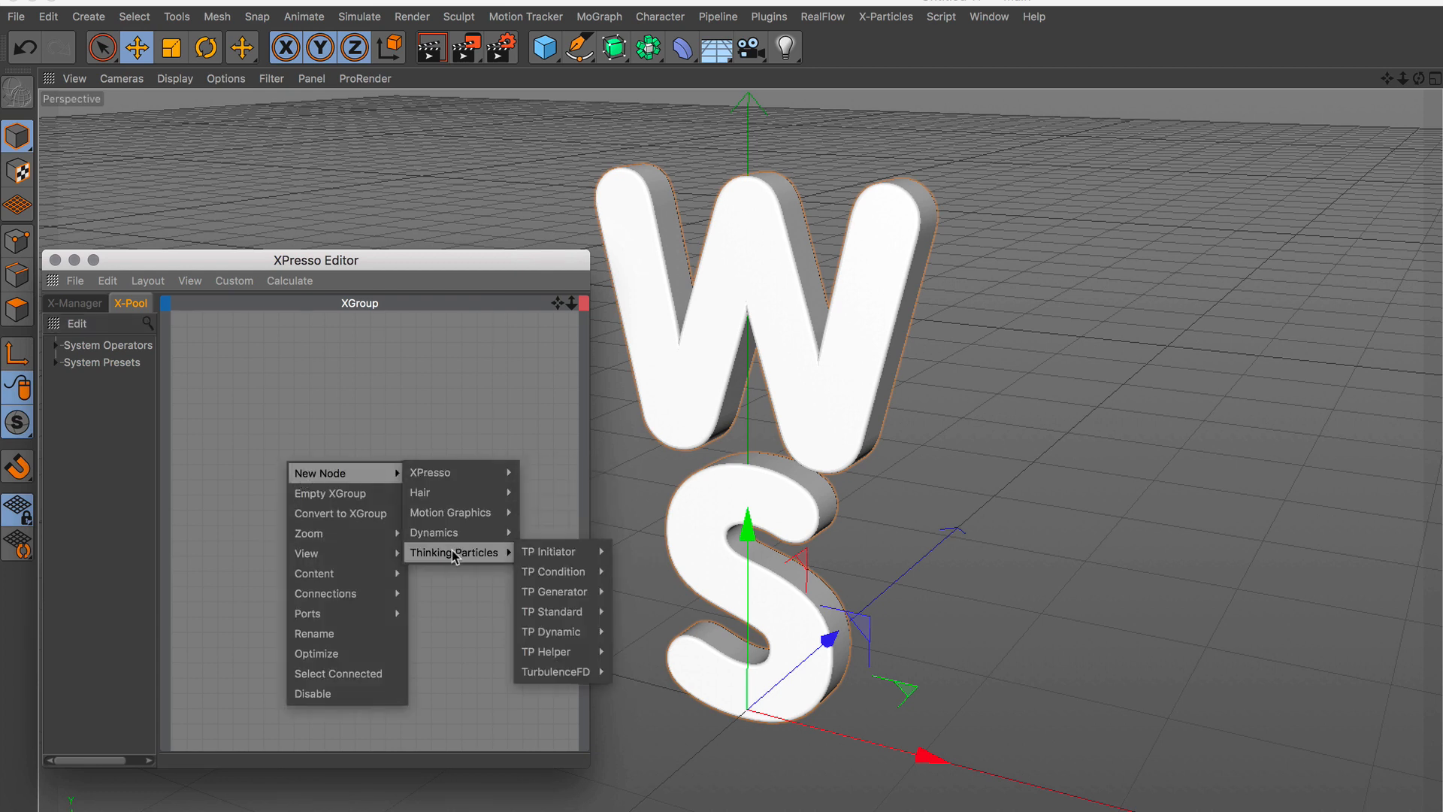
{"action": "mouse_move", "coordinate": [548, 555]}
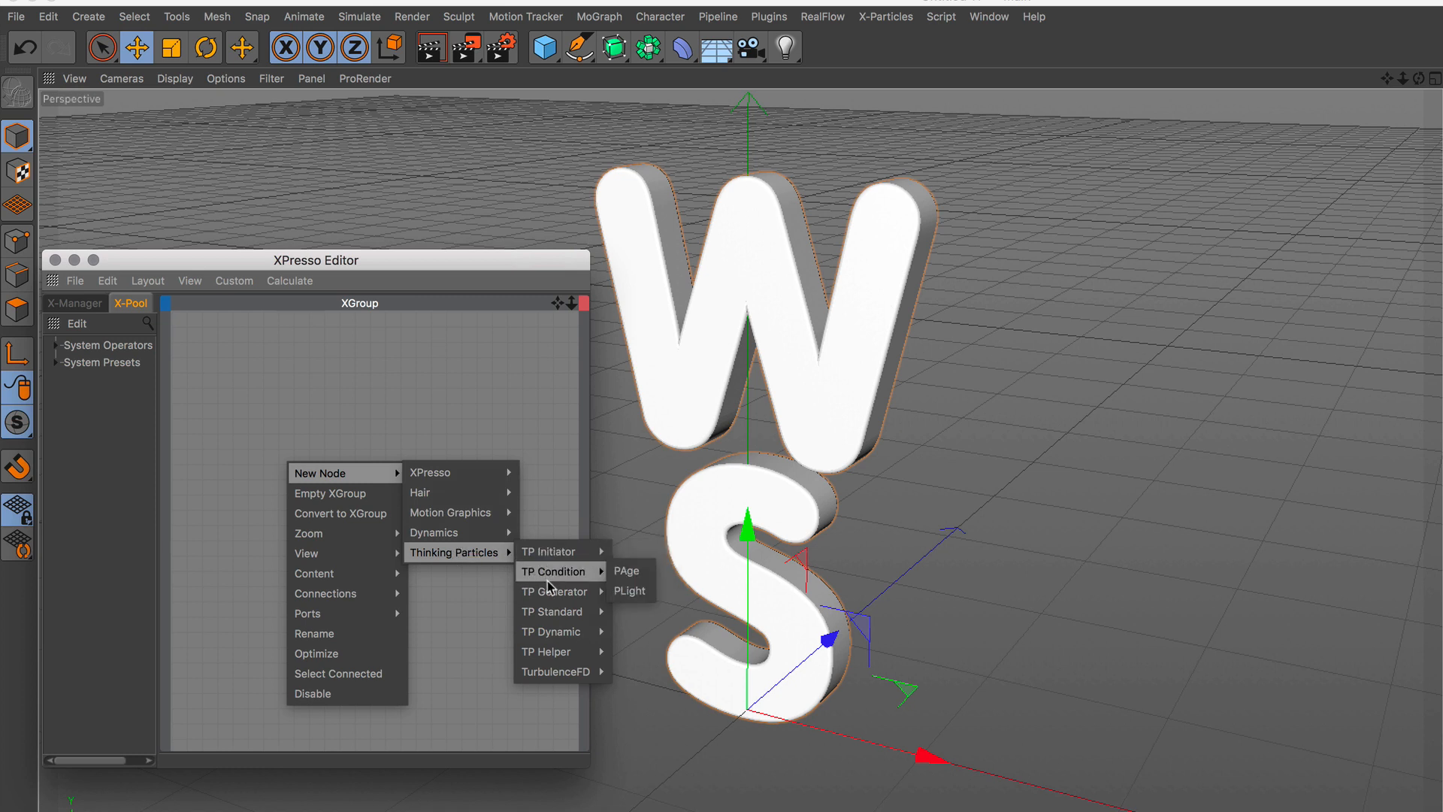
{"action": "mouse_move", "coordinate": [598, 590]}
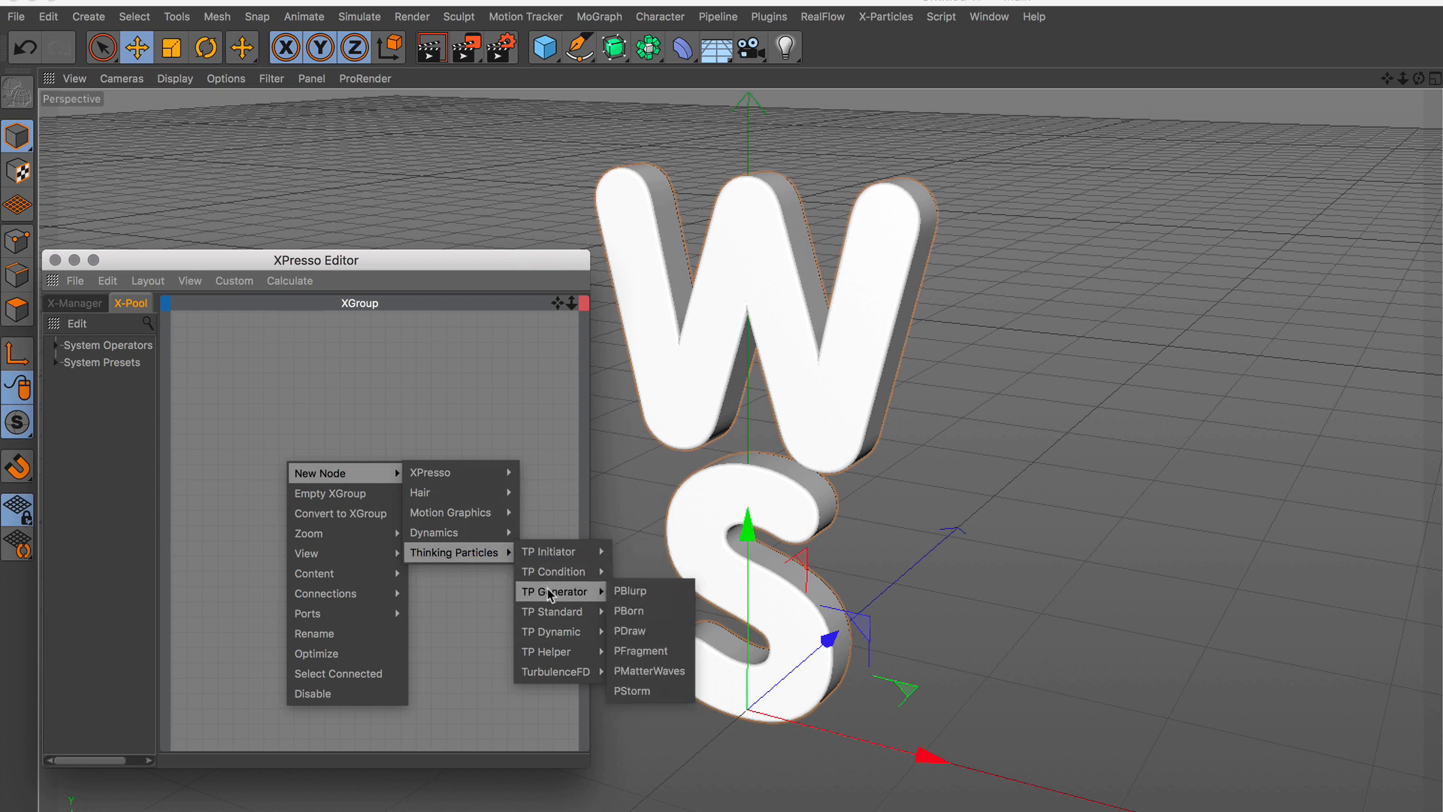
{"action": "left_click", "coordinate": [657, 597]}
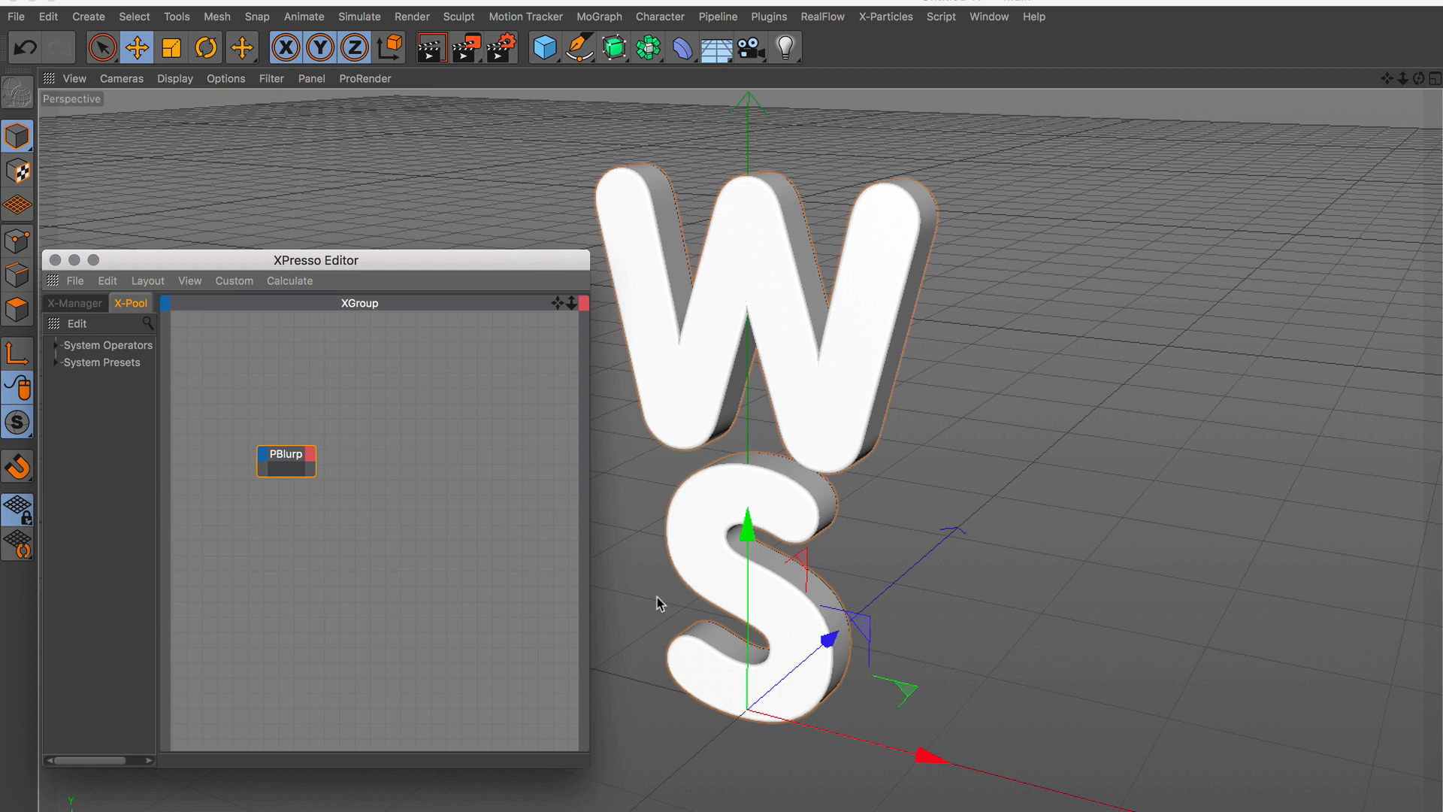
{"action": "left_click_drag", "start_coordinate": [294, 475], "coordinate": [294, 516]}
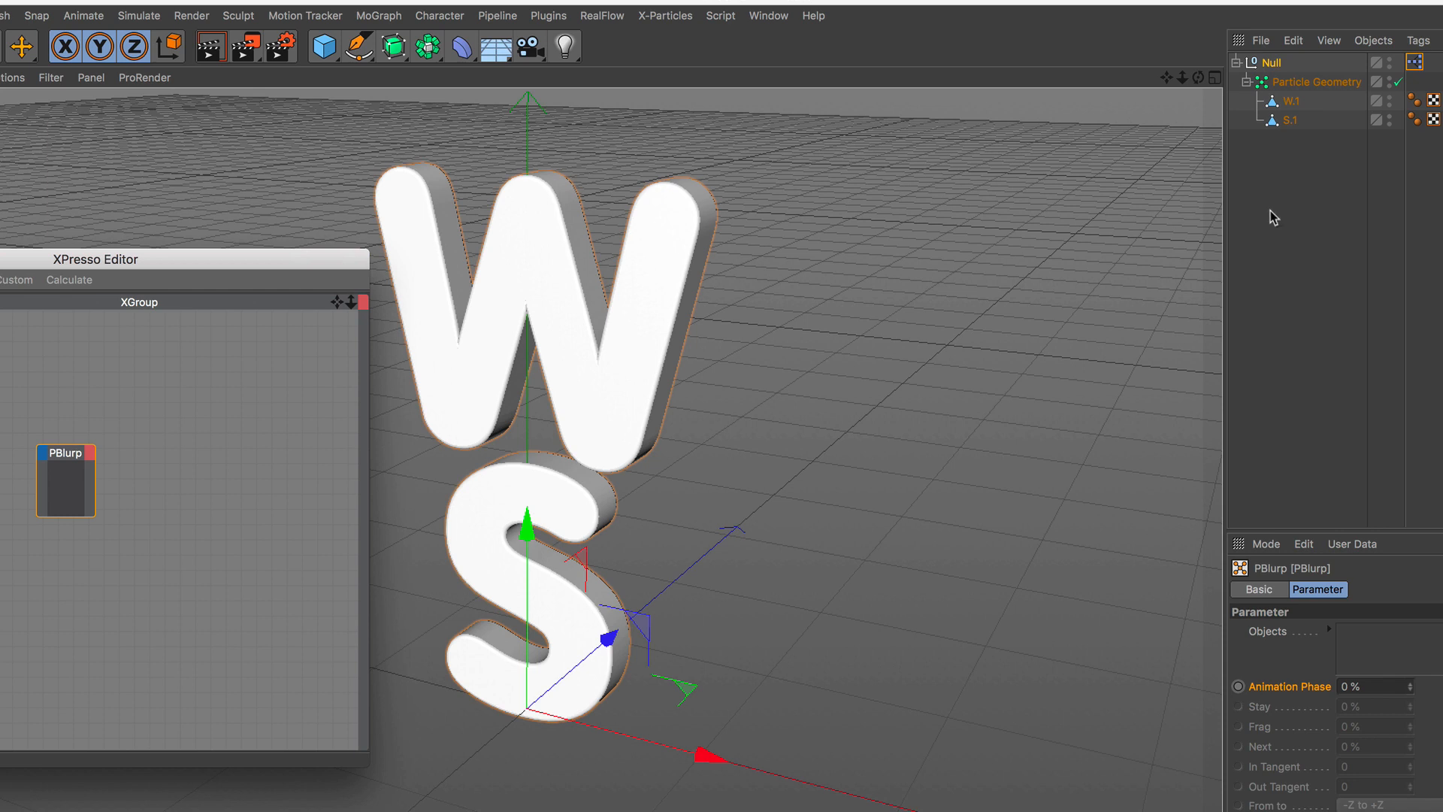
Assign the W.1 and S.1 meshes to the PBlurp node's Objects list.
{"action": "left_click_drag", "start_coordinate": [1272, 200], "coordinate": [1290, 101]}
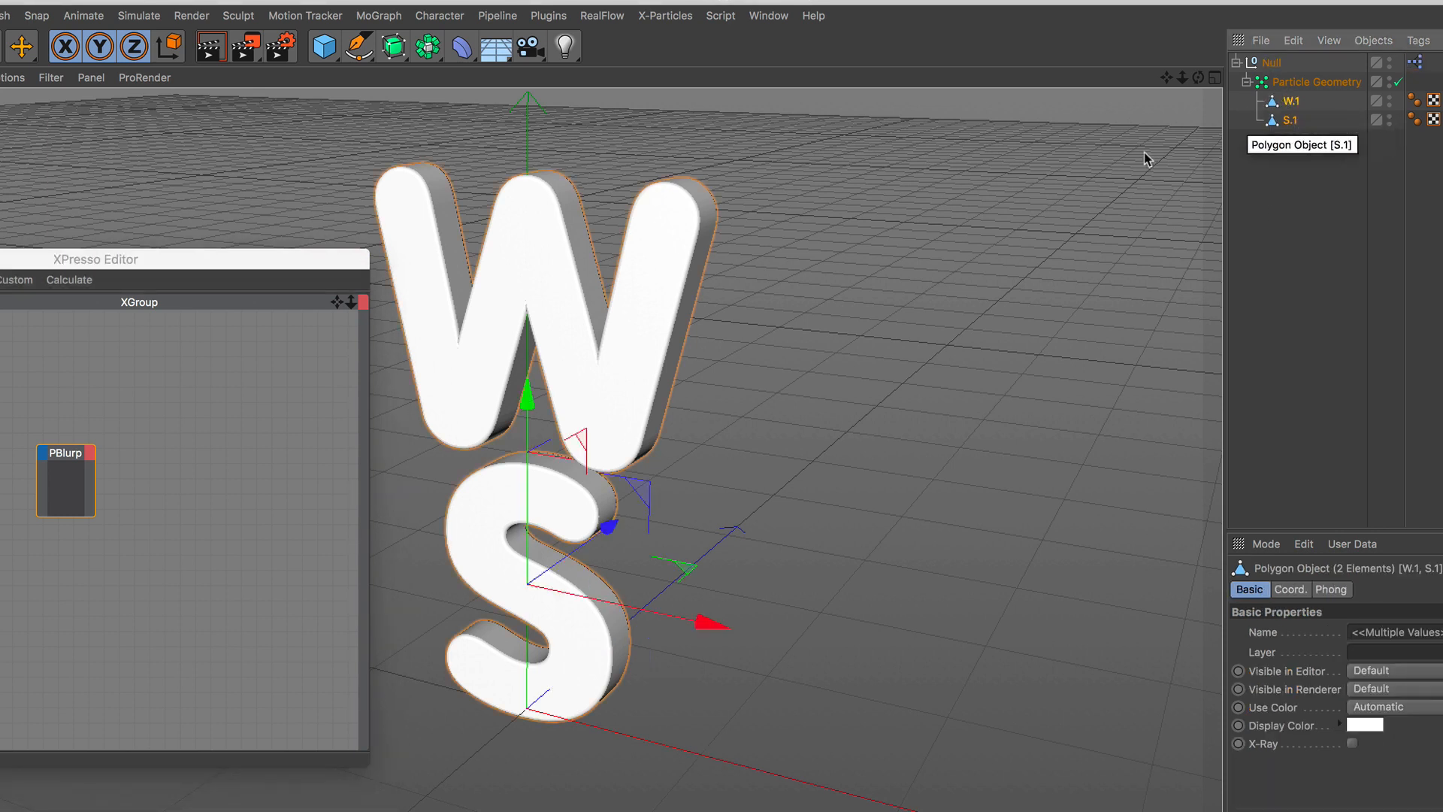
{"action": "left_click", "coordinate": [64, 483]}
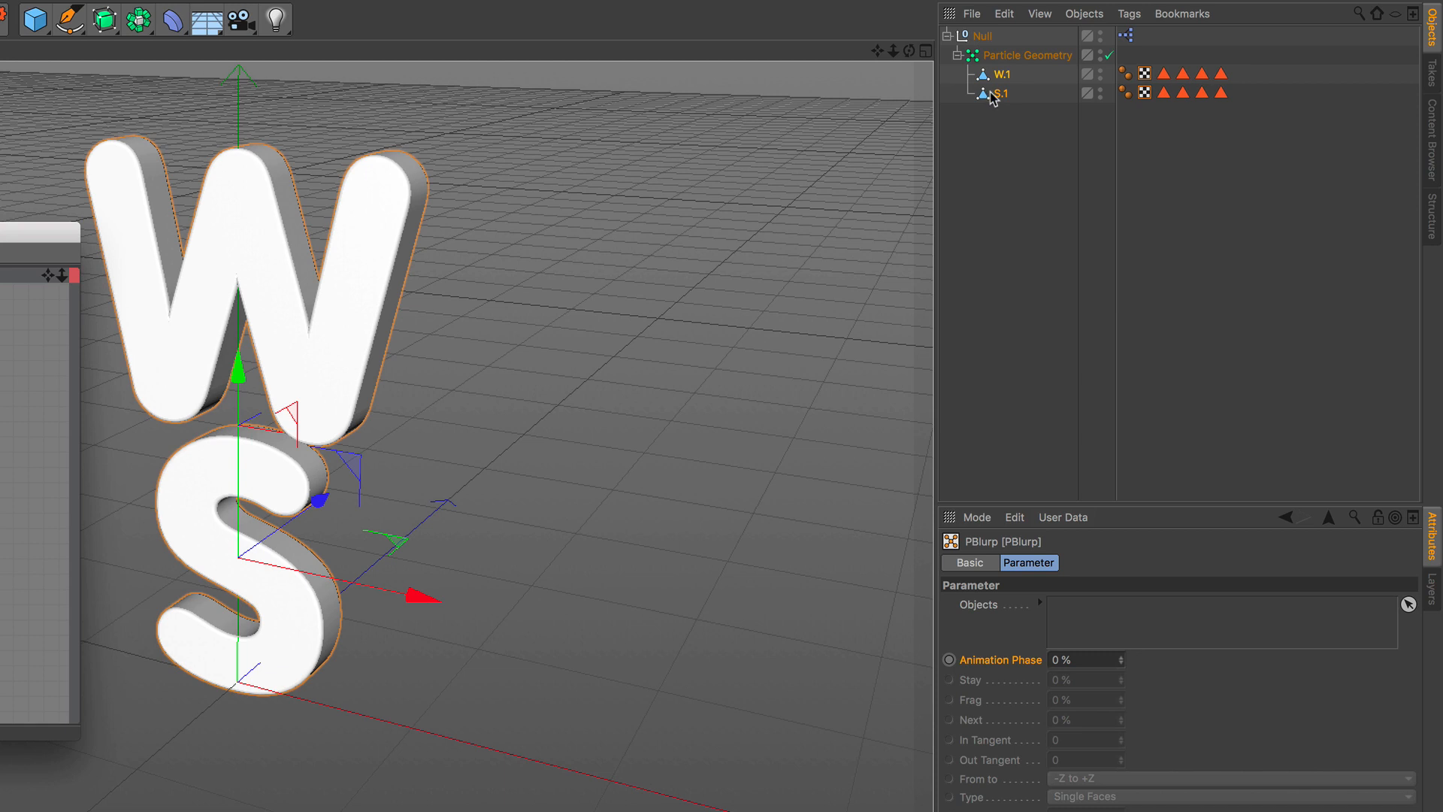
{"action": "left_click_drag", "start_coordinate": [993, 96], "coordinate": [1086, 618]}
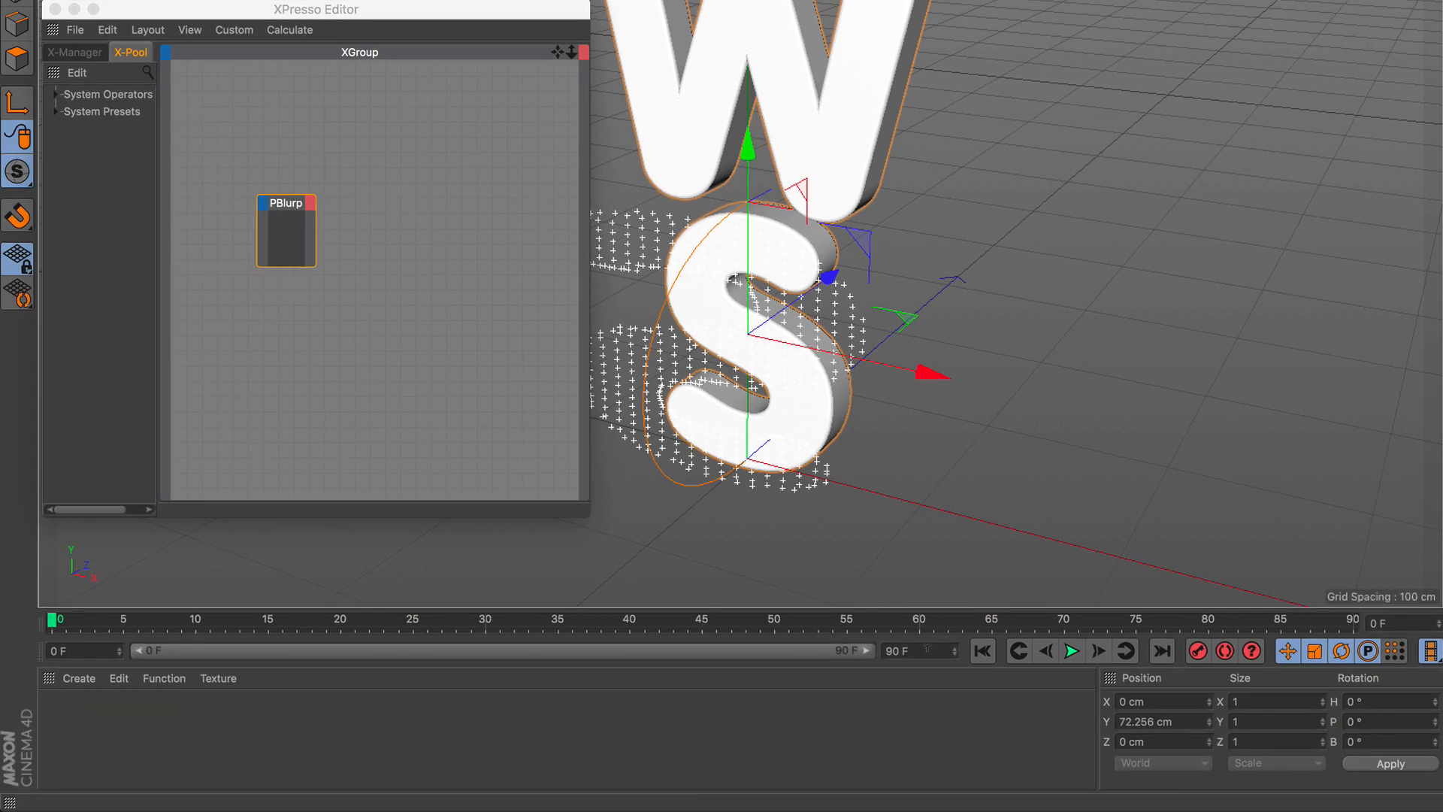
Set the project's end frame to 120 F and extend the preview range to the full 120 frames.
{"action": "left_click", "coordinate": [927, 648]}
{"action": "type", "text": "120"}
{"action": "left_click", "coordinate": [868, 685]}
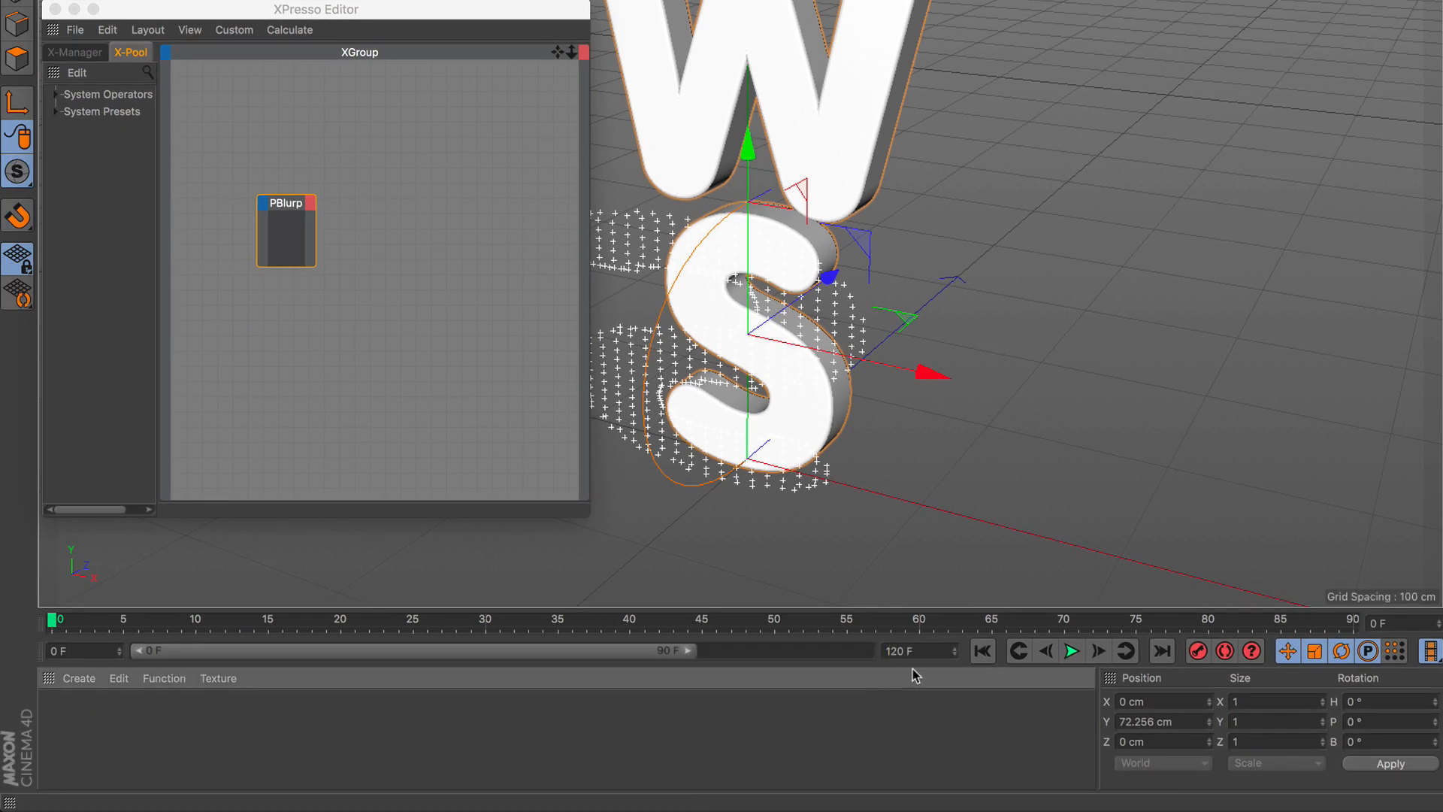
{"action": "left_click_drag", "start_coordinate": [688, 650], "coordinate": [927, 674]}
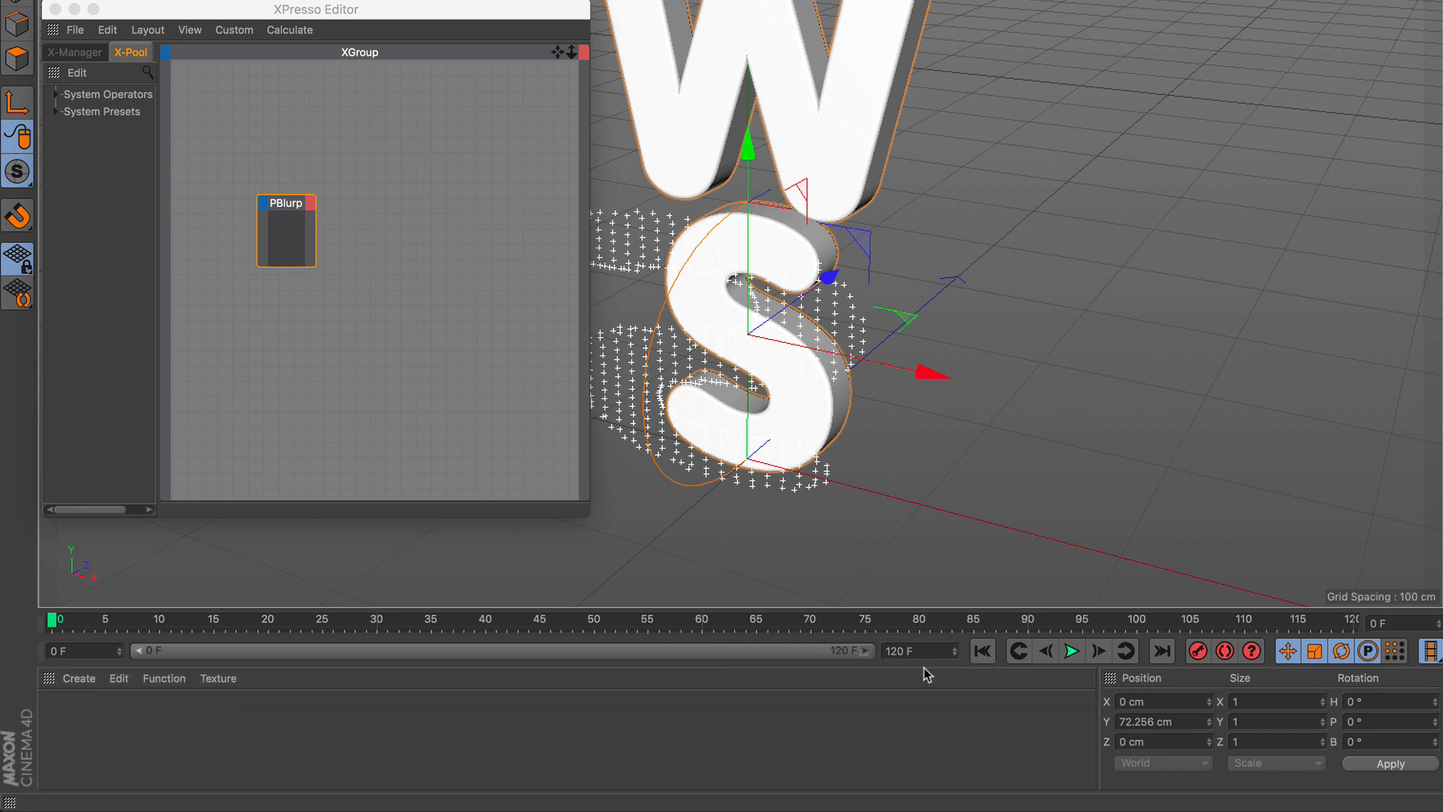
Keyframe PBlurp's Animation Phase at 0 % on frame 0 and 100 % on frame 100, and close the XPresso Editor.
{"action": "left_click", "coordinate": [96, 624]}
{"action": "left_click", "coordinate": [48, 626]}
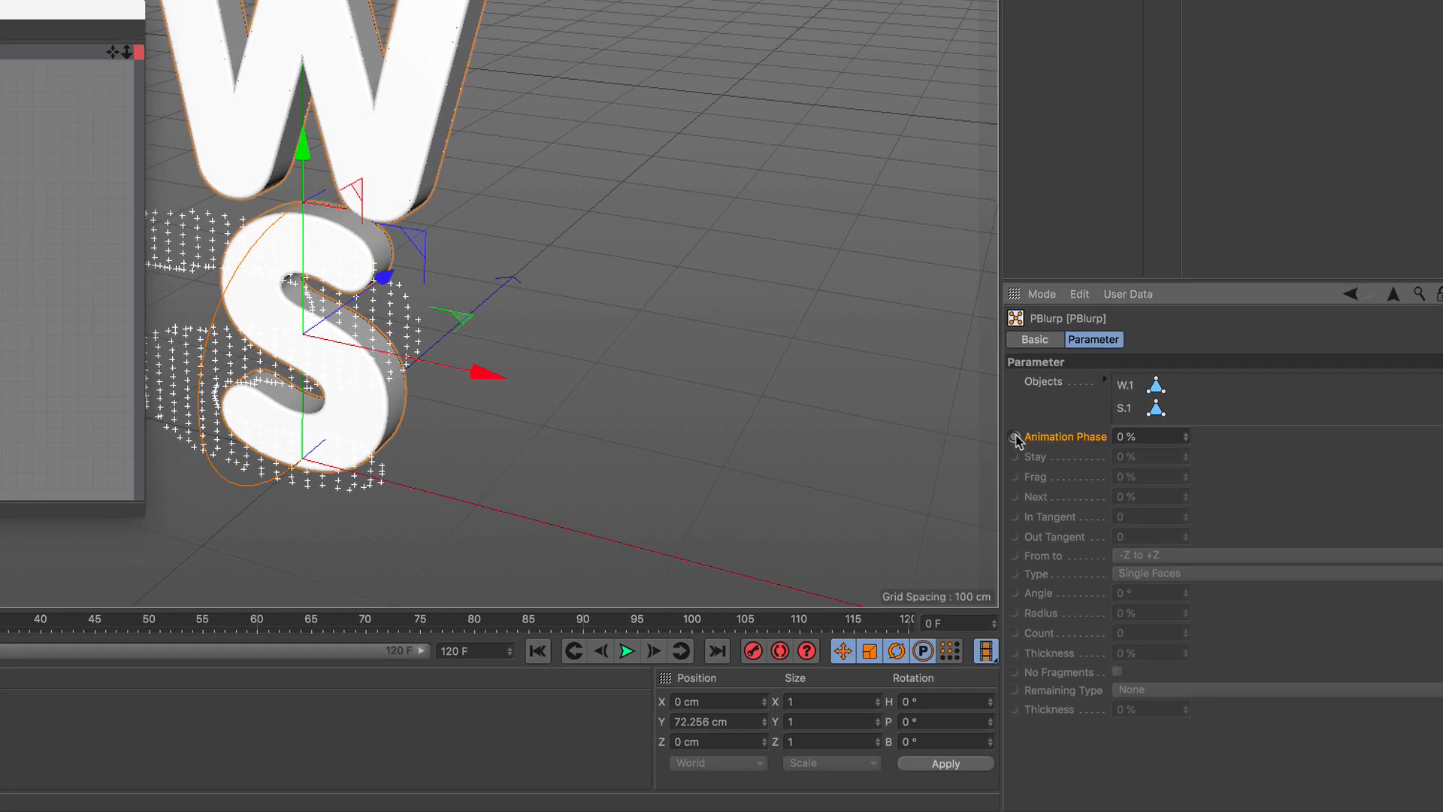
{"action": "left_click", "coordinate": [692, 620]}
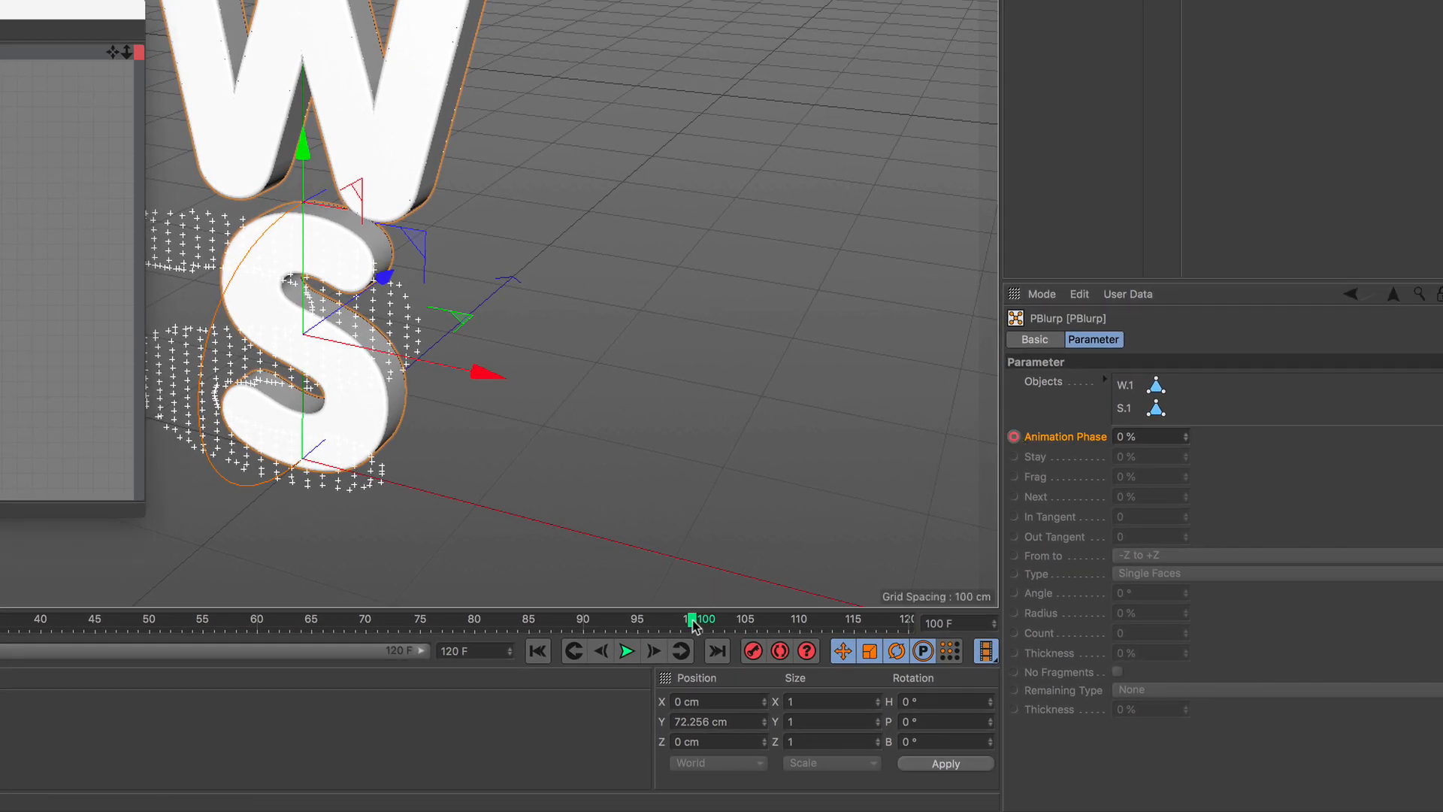
{"action": "double_click", "coordinate": [1123, 430]}
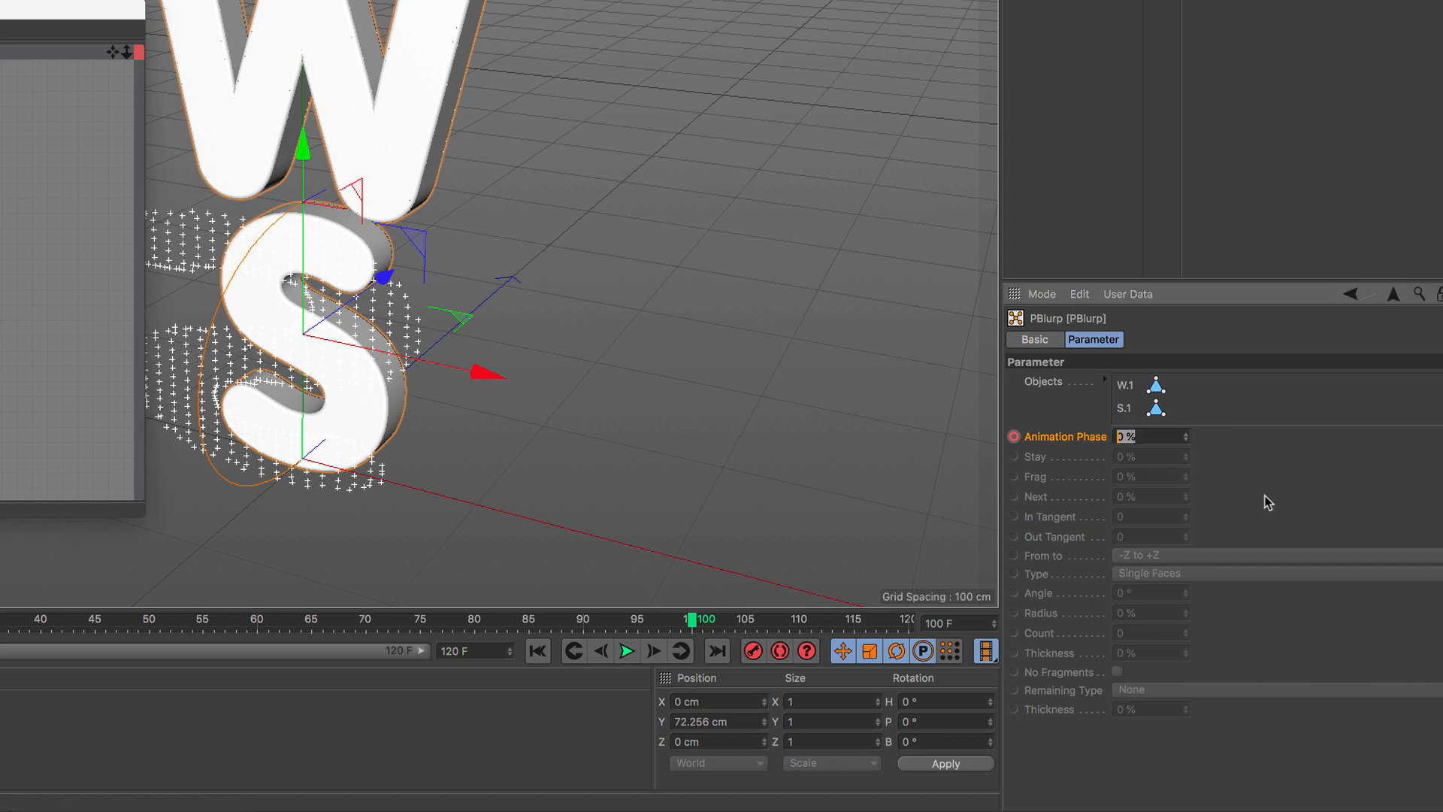
{"action": "type", "text": "10"}
{"action": "left_click", "coordinate": [1013, 436]}
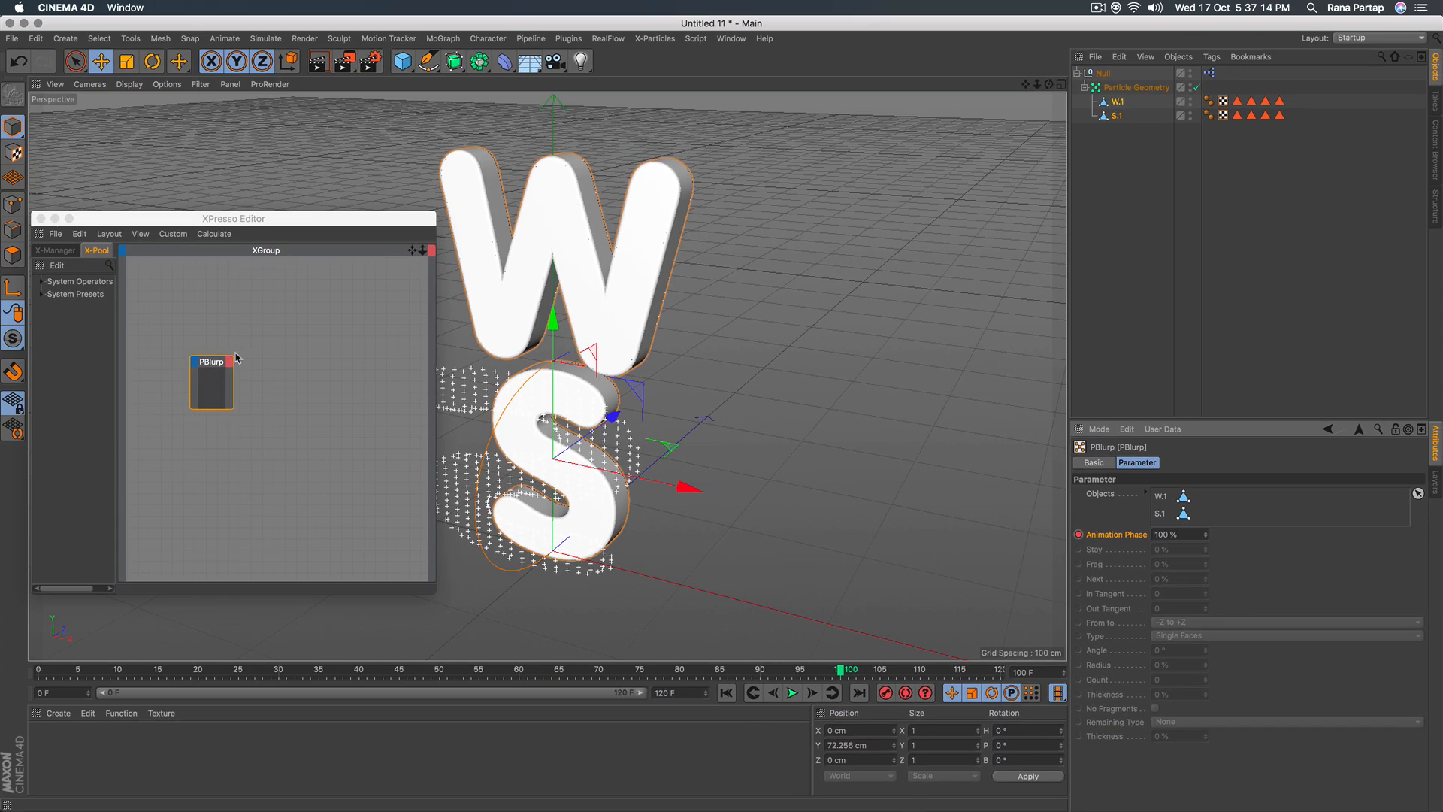
{"action": "left_click", "coordinate": [41, 218]}
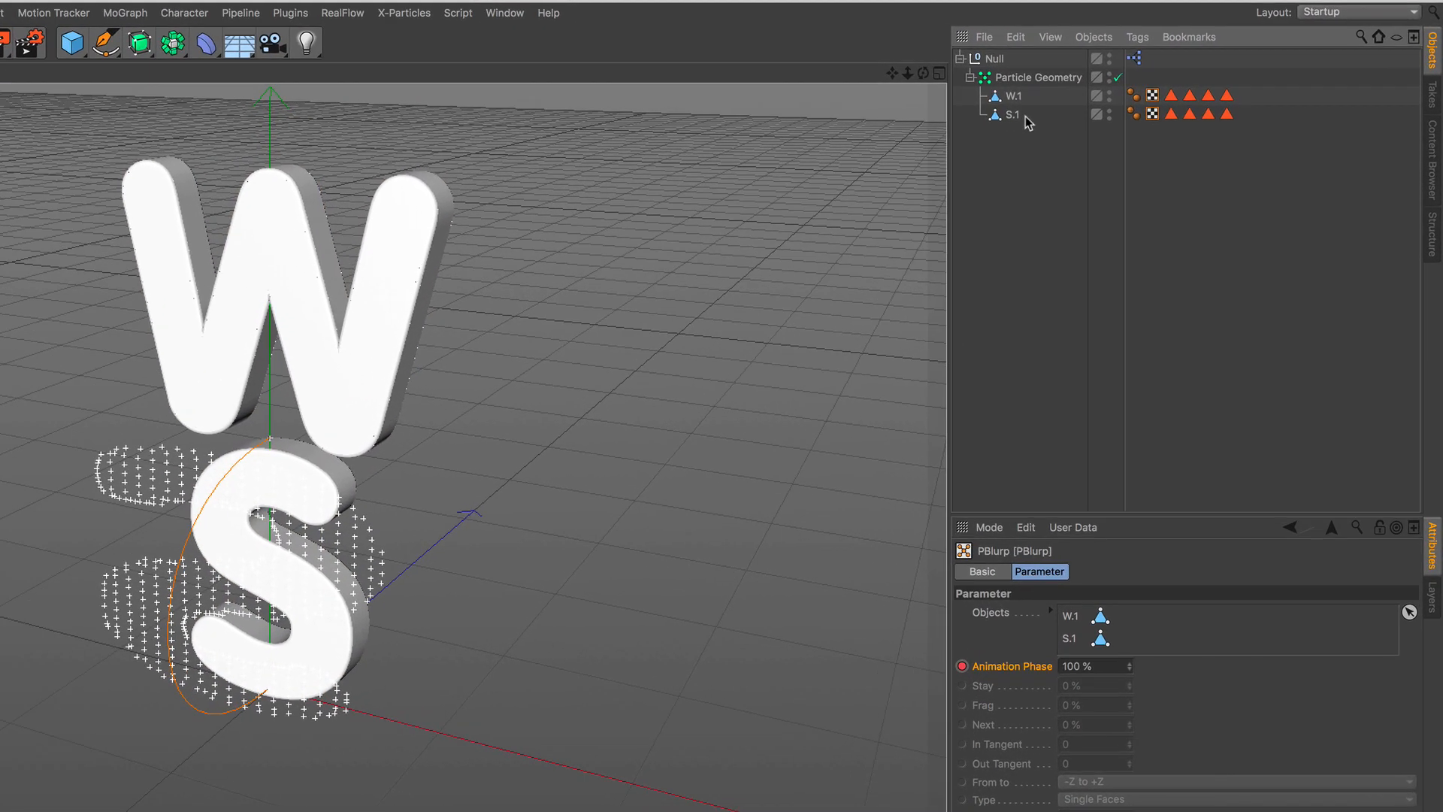
Turn off editor and renderer visibility for the original letter meshes S.1 and W.1.
{"action": "left_click", "coordinate": [1122, 114]}
{"action": "left_click", "coordinate": [1026, 115]}
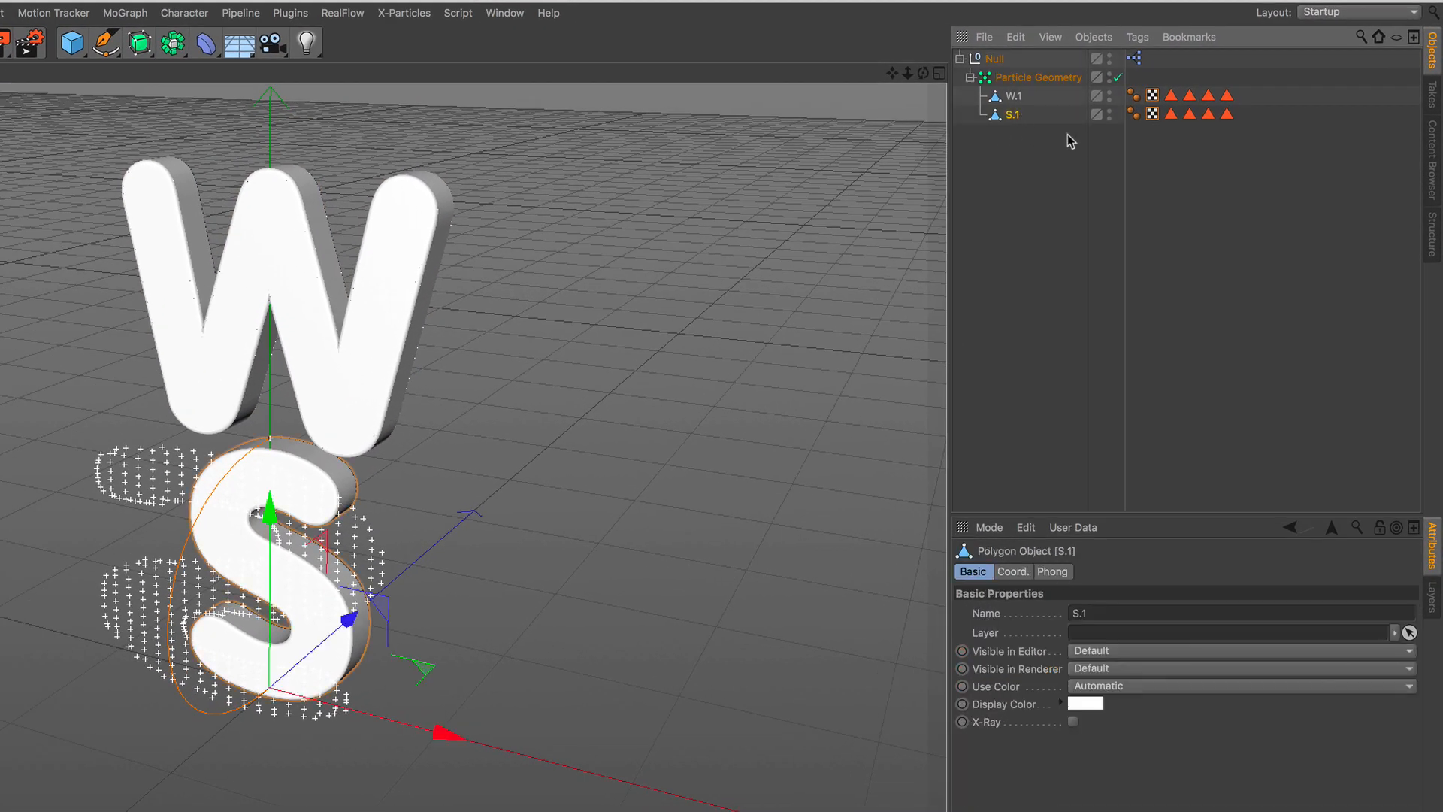
{"action": "left_click", "coordinate": [1109, 117]}
{"action": "left_click", "coordinate": [1110, 111]}
{"action": "left_click", "coordinate": [1109, 110]}
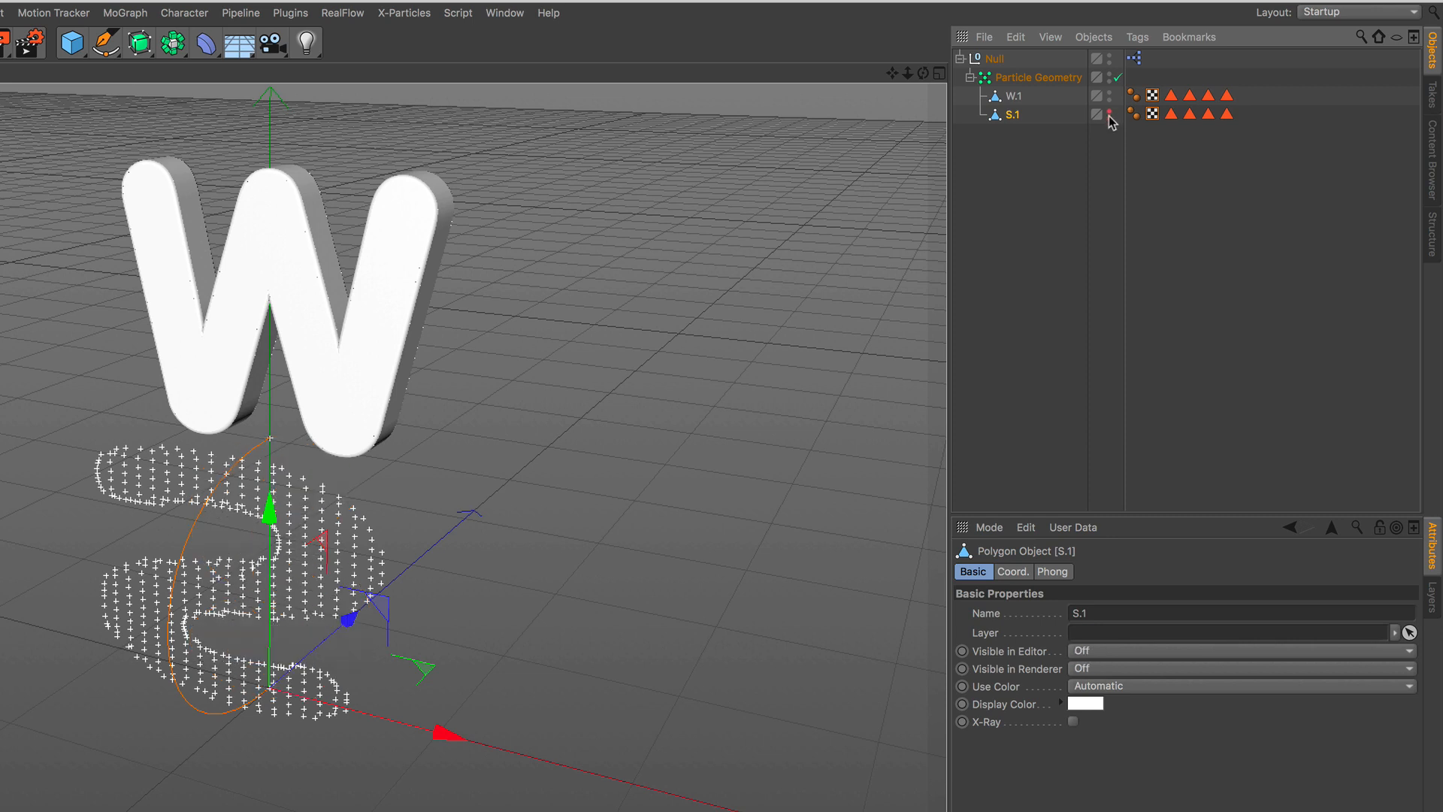
{"action": "left_click", "coordinate": [1024, 96]}
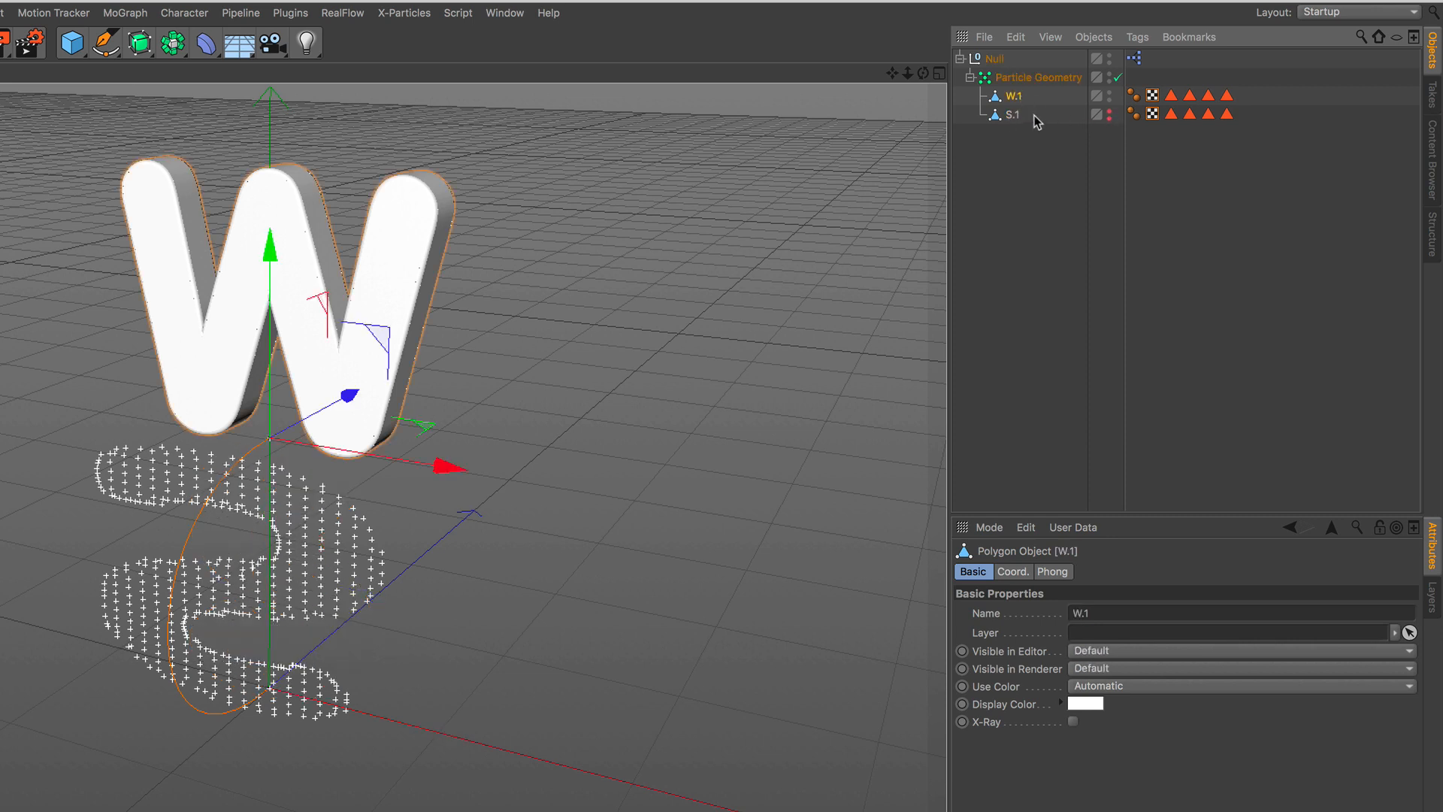
{"action": "left_click", "coordinate": [1108, 99]}
{"action": "left_click", "coordinate": [1109, 92]}
{"action": "left_click", "coordinate": [1109, 92]}
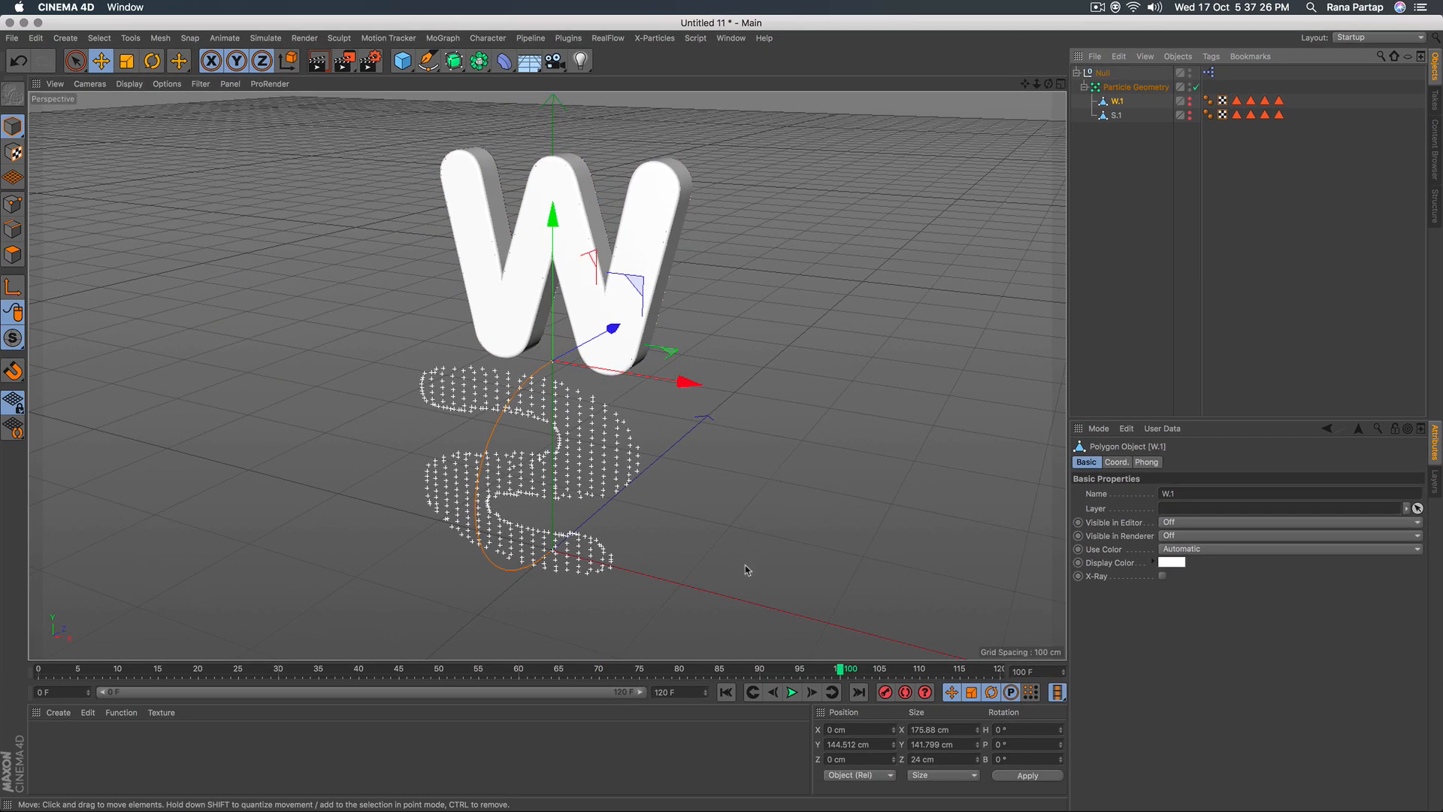
Preview the letter-breaking animation from frame 0 and pause it at about frame 49.
{"action": "left_click", "coordinate": [726, 692]}
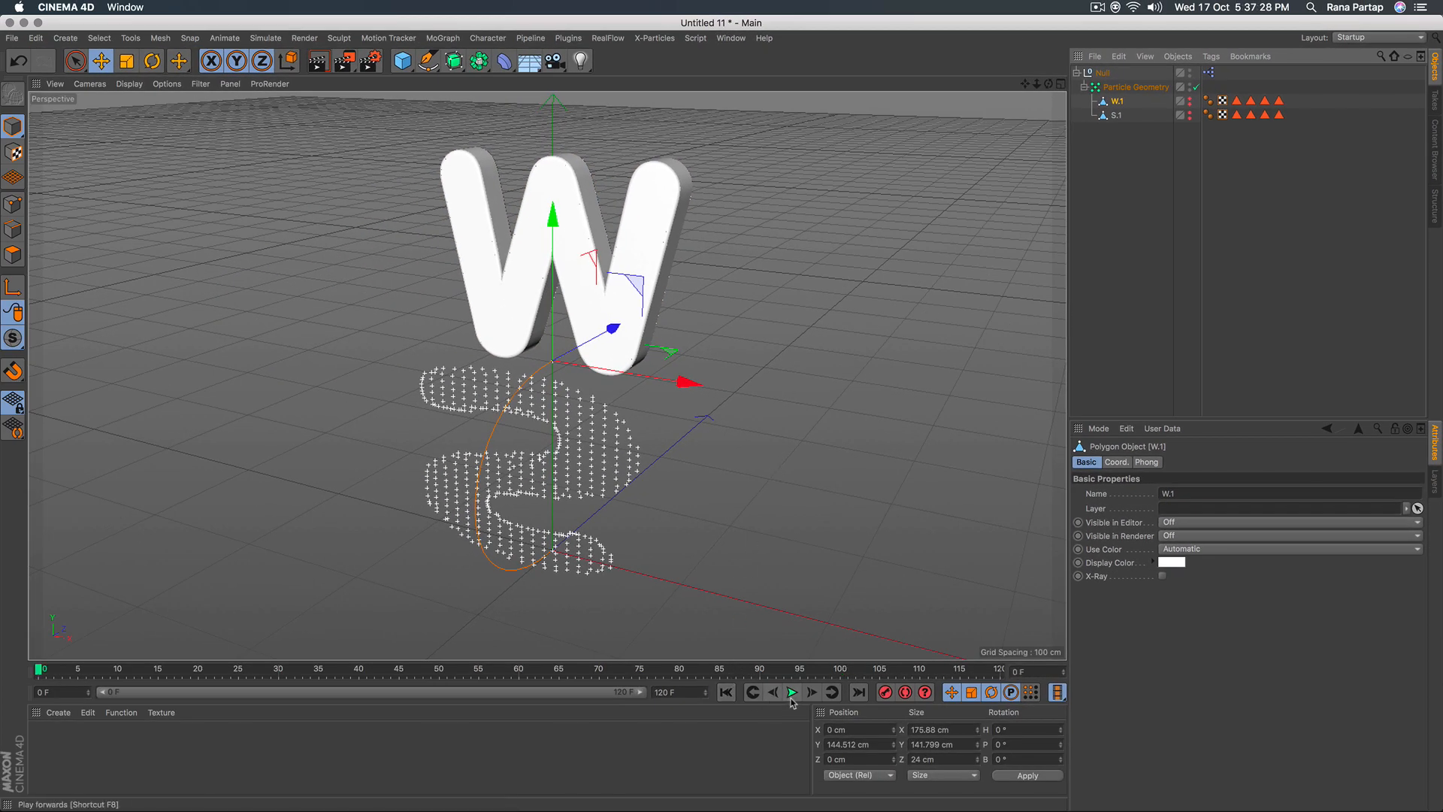
{"action": "left_click", "coordinate": [792, 692]}
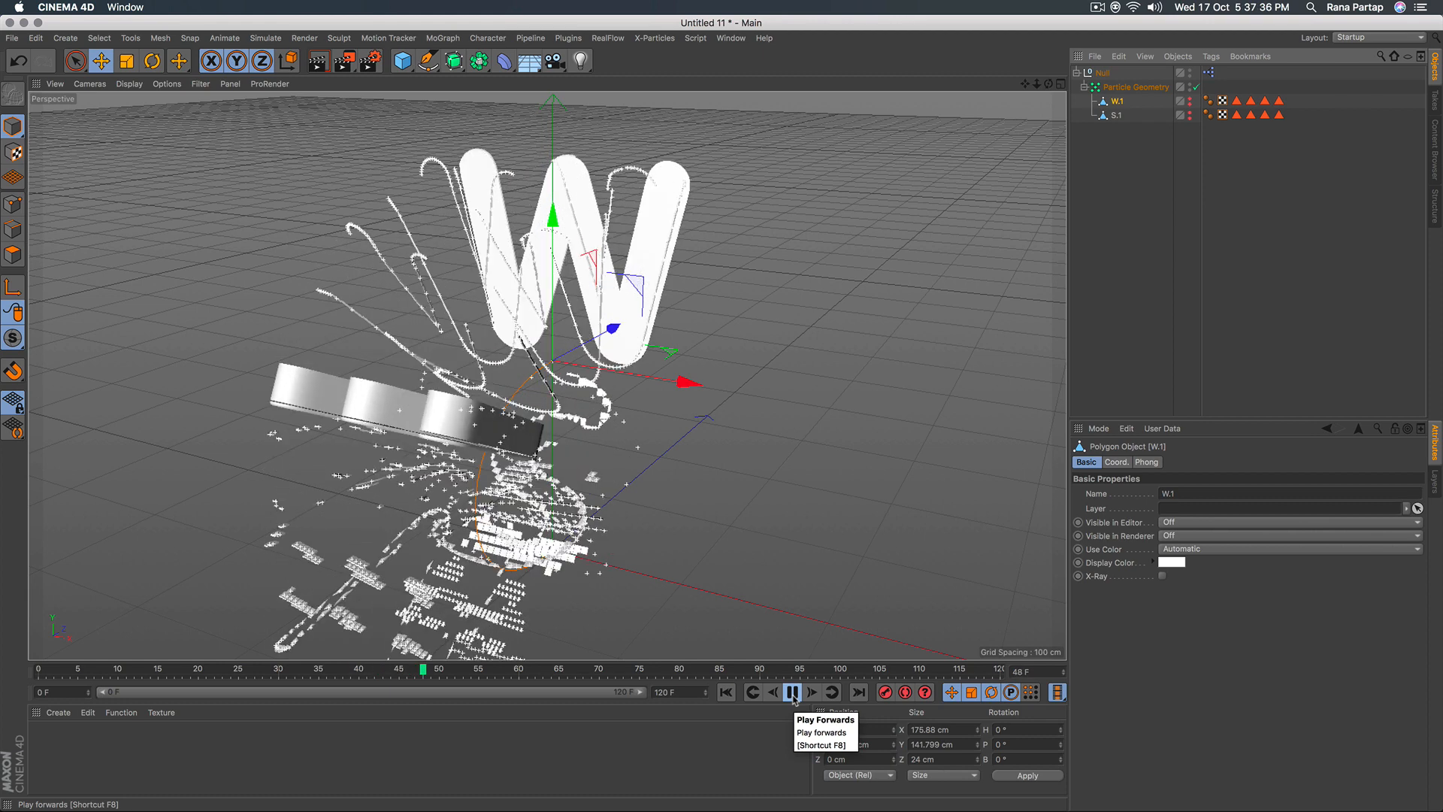
{"action": "left_click", "coordinate": [793, 692]}
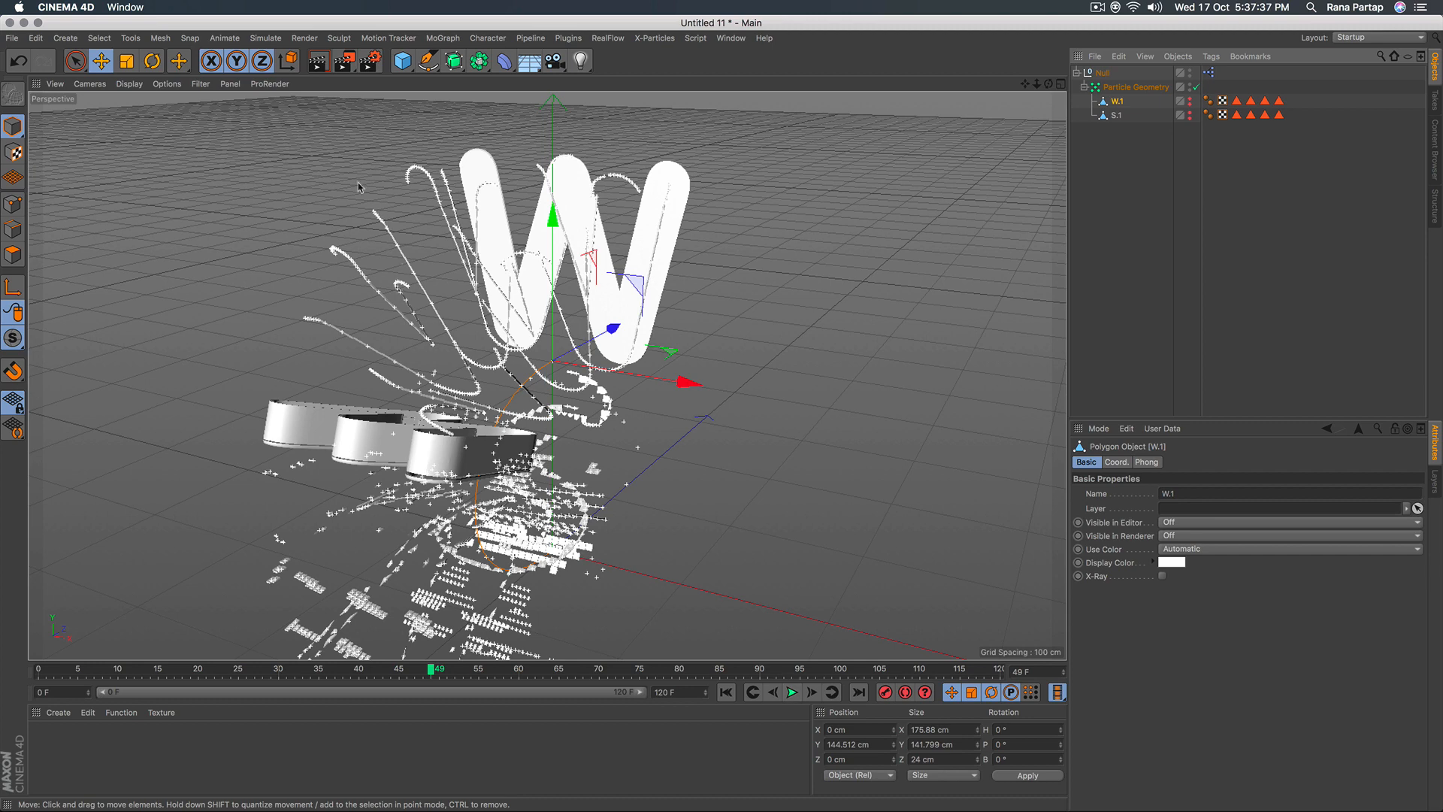
Render the current frame in the viewport, and resume playback until about frame 108.
{"action": "left_click", "coordinate": [318, 60]}
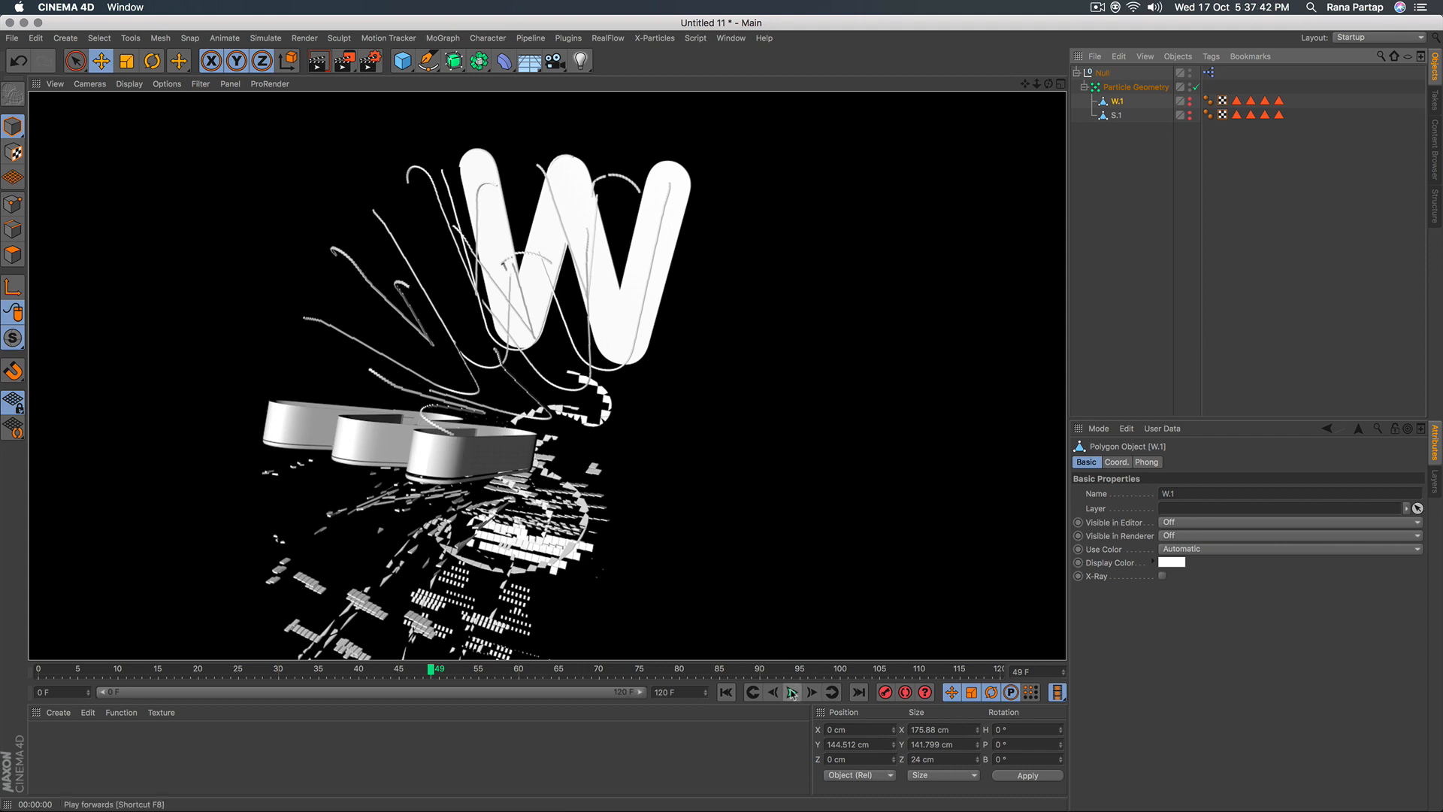
{"action": "left_click", "coordinate": [793, 692]}
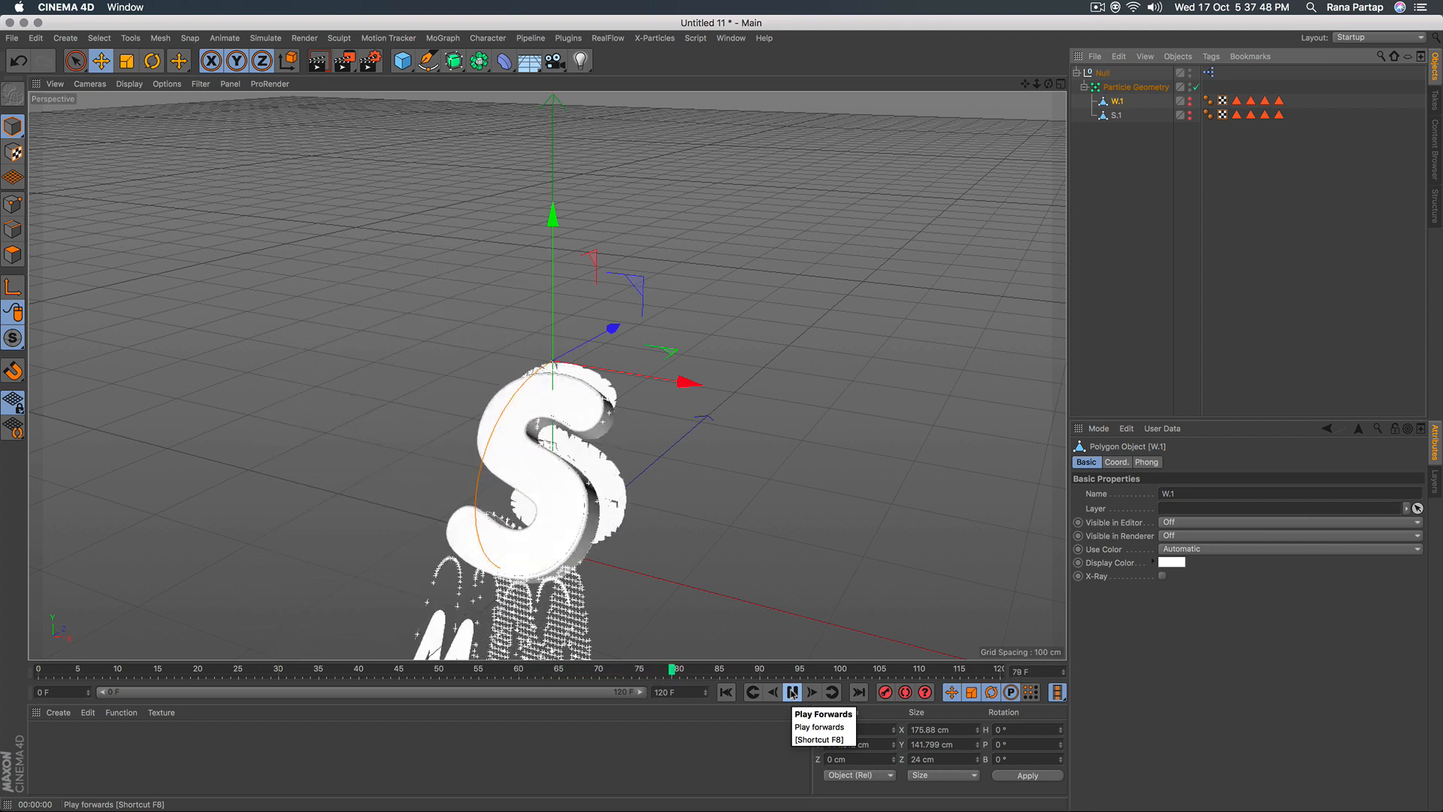
{"action": "left_click", "coordinate": [793, 693]}
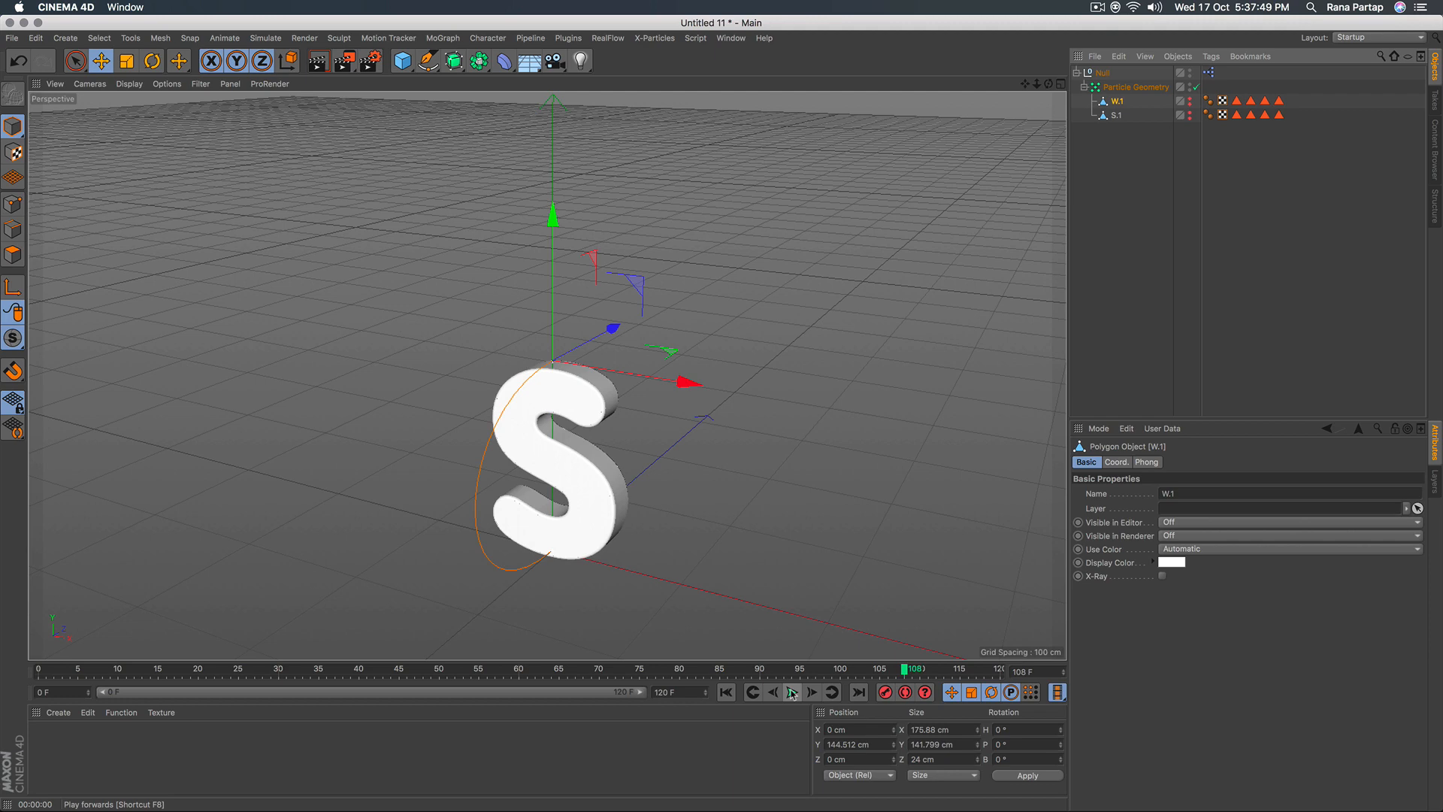
{"action": "middle_click_drag", "start_coordinate": [668, 528], "coordinate": [675, 515], "text": "alt"}
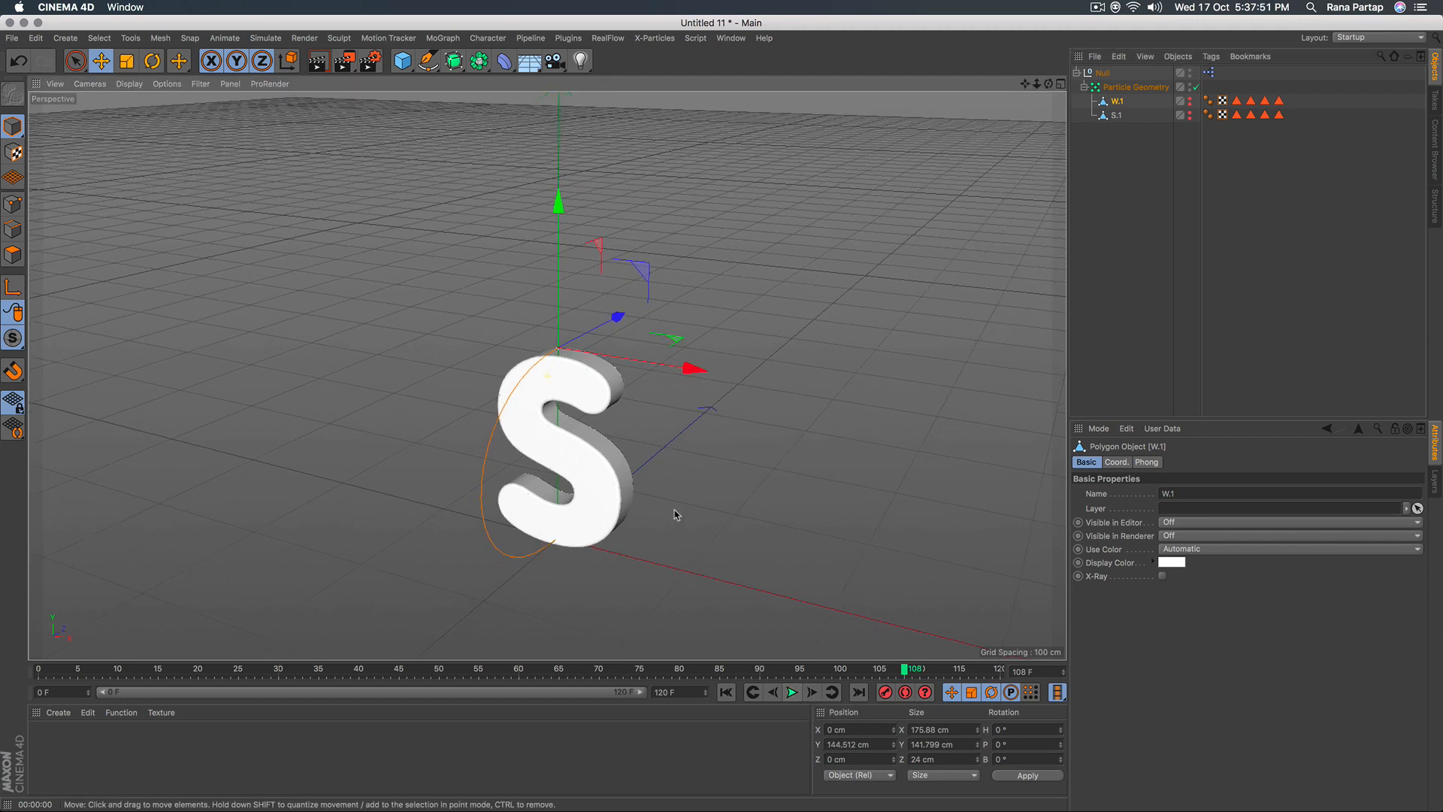
Replay the animation from frame 0, pause at frame 38, and render that frame in the viewport.
{"action": "left_click", "coordinate": [727, 692]}
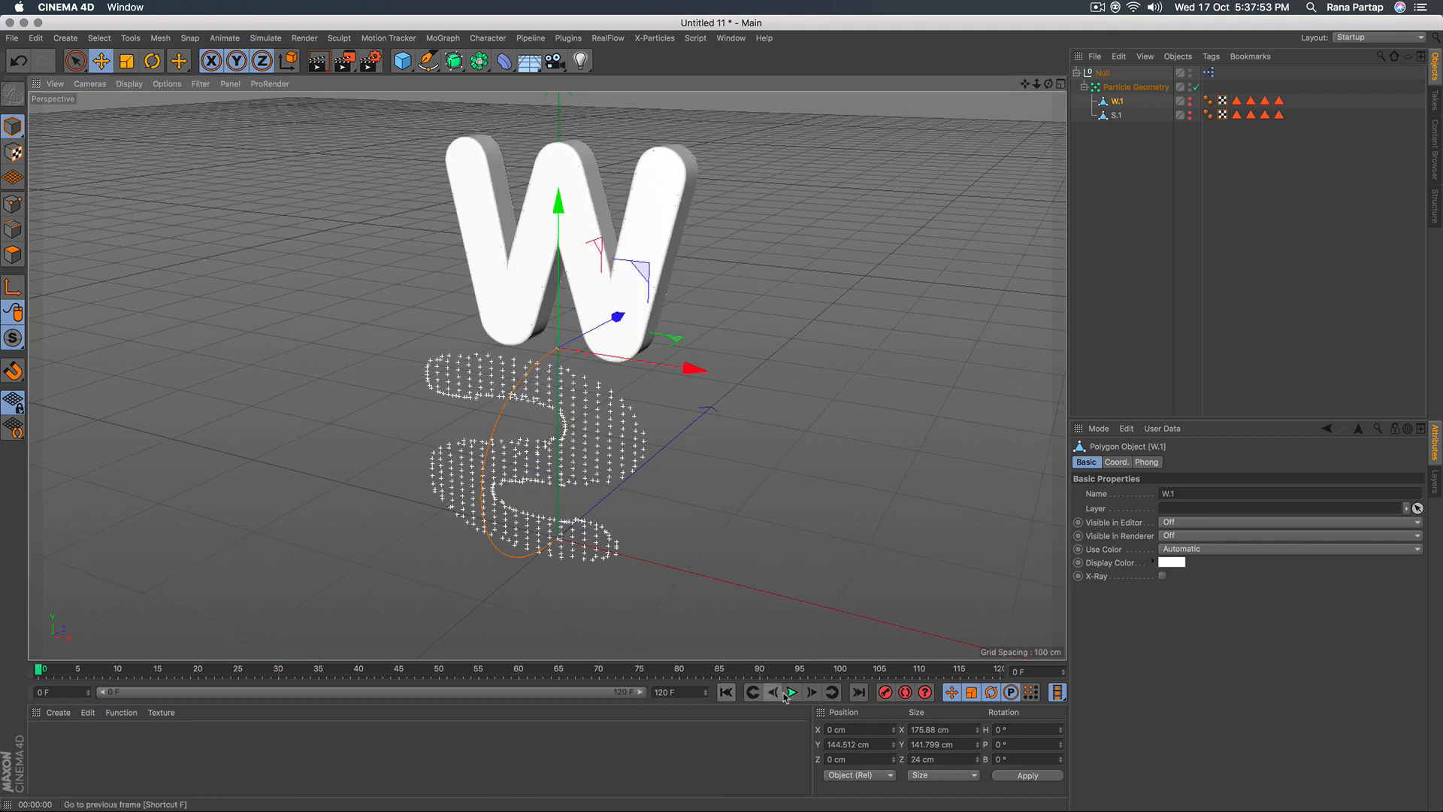
{"action": "left_click", "coordinate": [793, 692]}
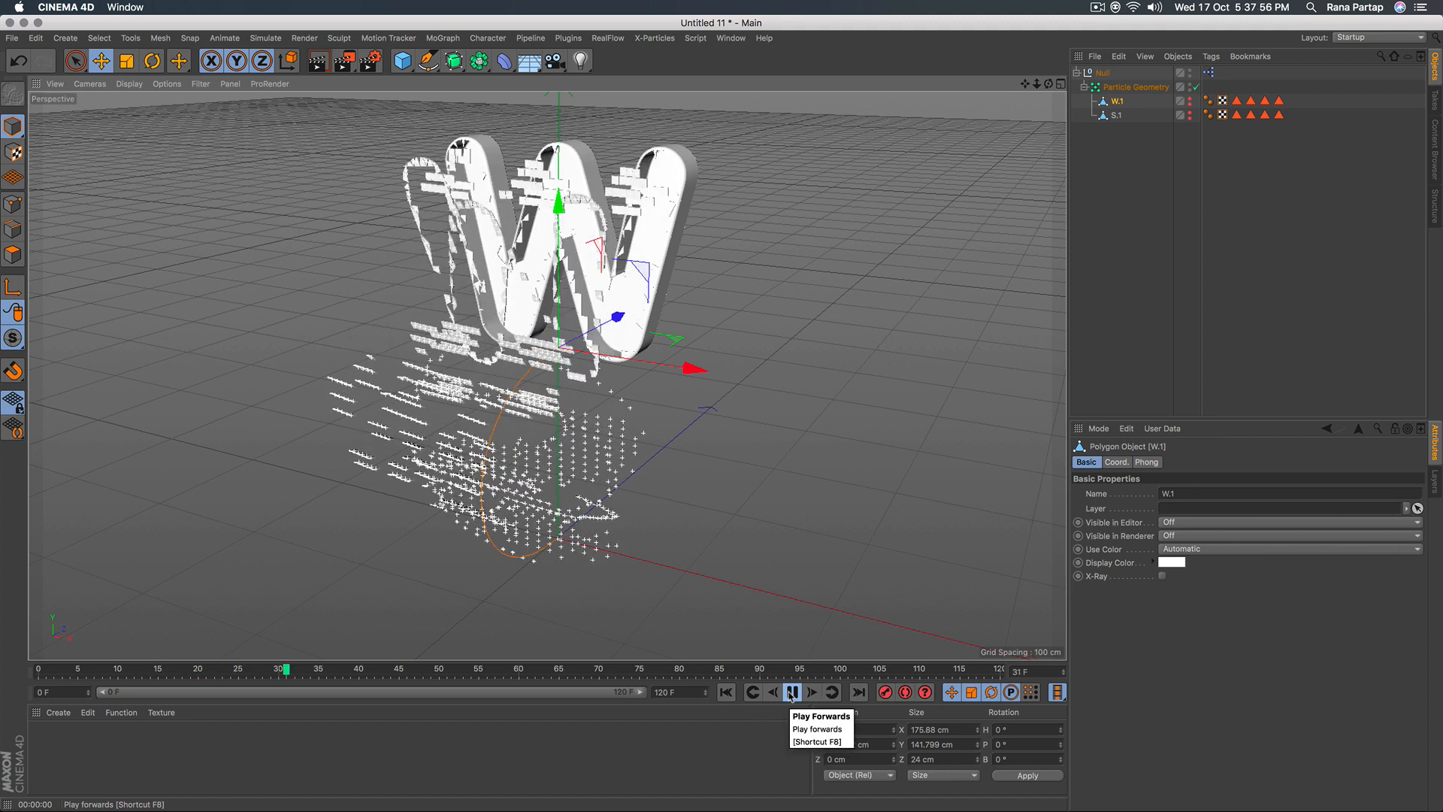
{"action": "left_click", "coordinate": [791, 692]}
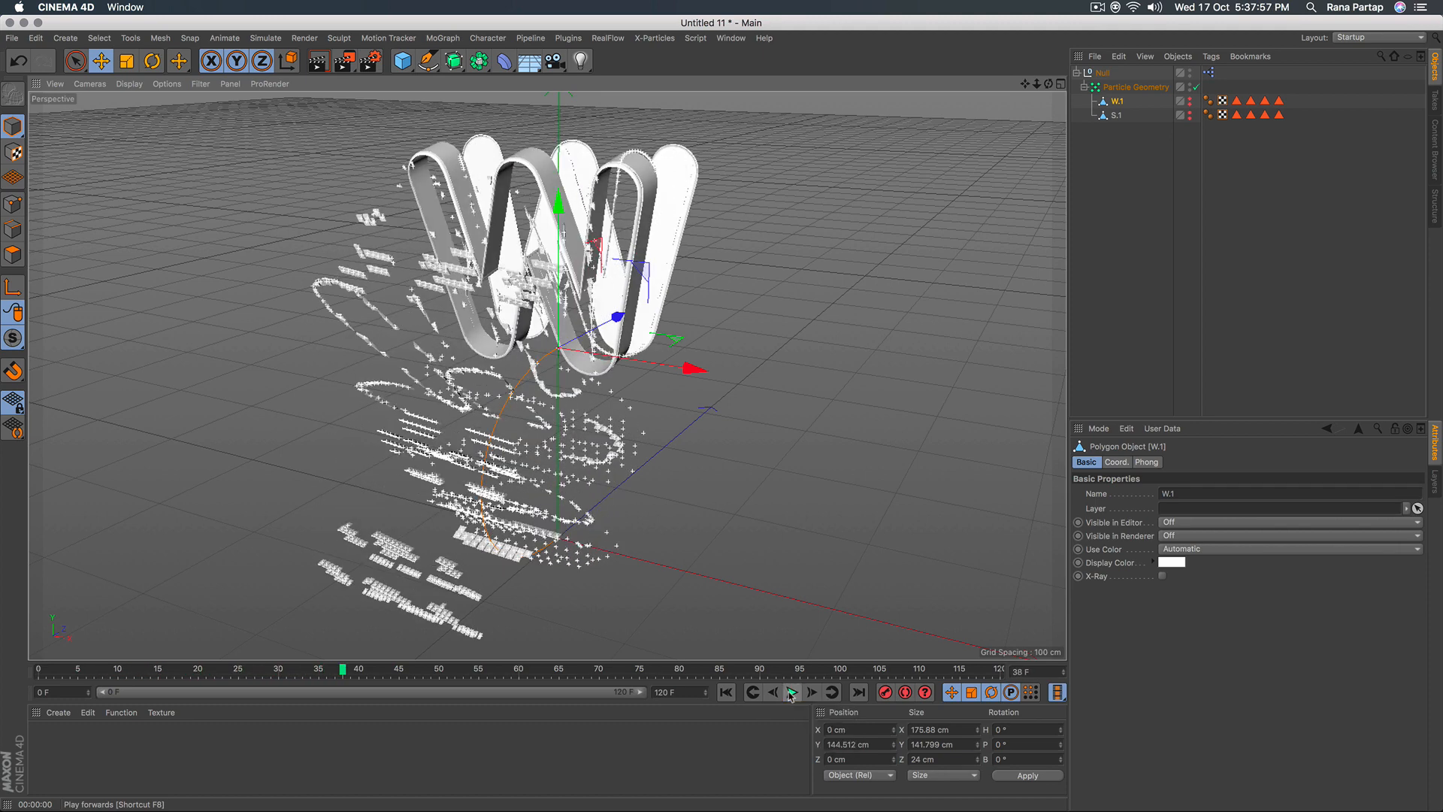
{"action": "left_click", "coordinate": [315, 62]}
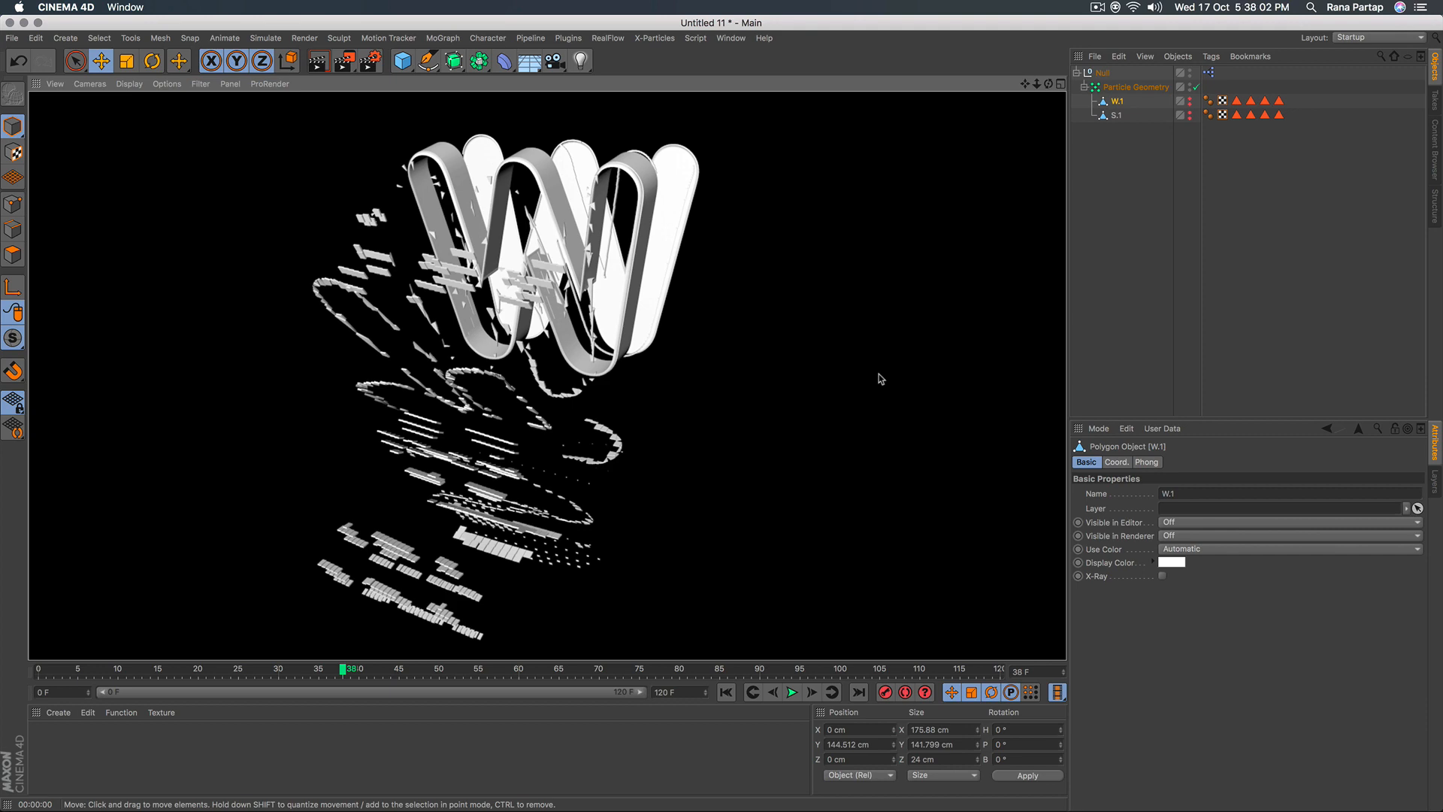
{"action": "left_click", "coordinate": [879, 374]}
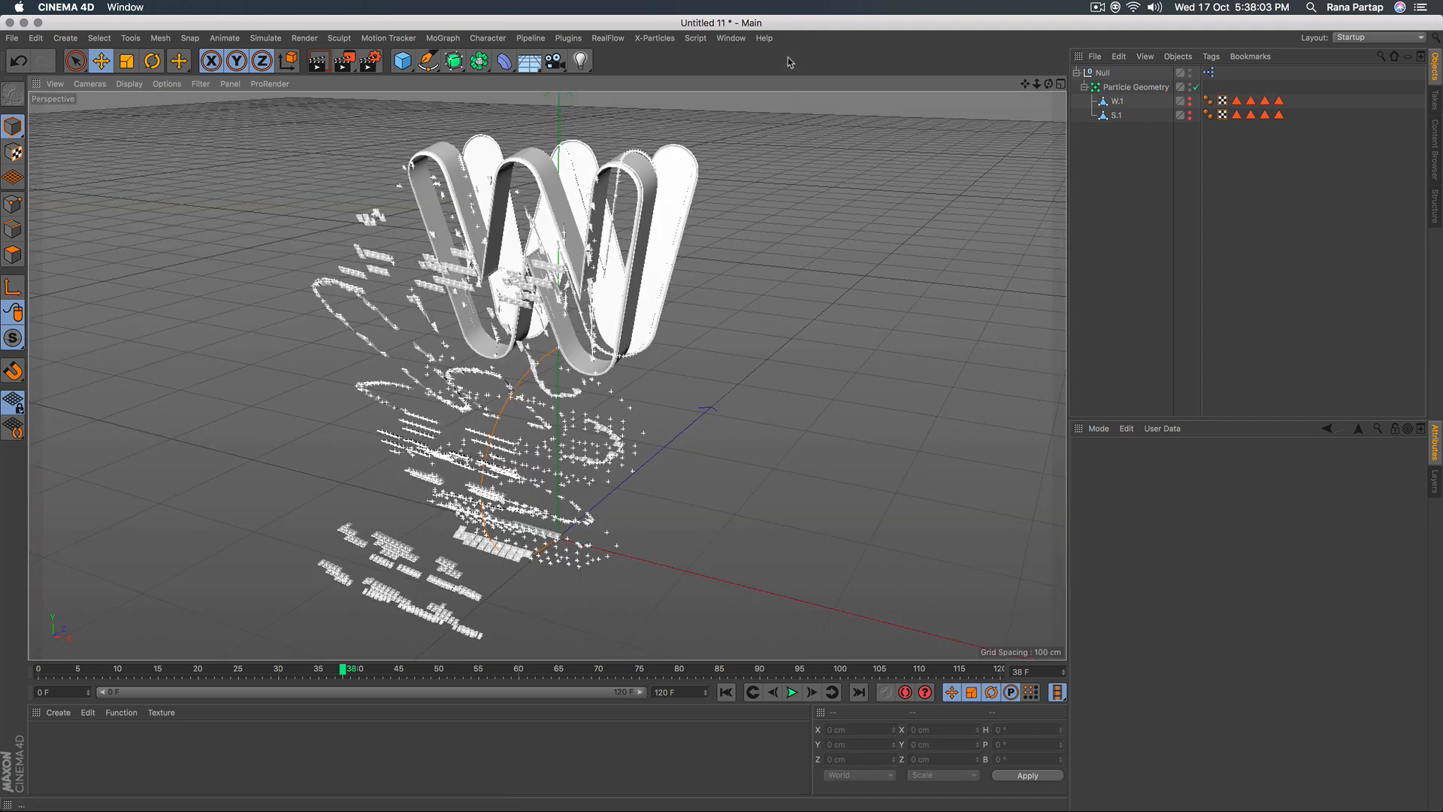
At frame 0, center the axis of W.1 on all its points with the Axis Center tool, using Y 0 %.
{"action": "left_click", "coordinate": [727, 693]}
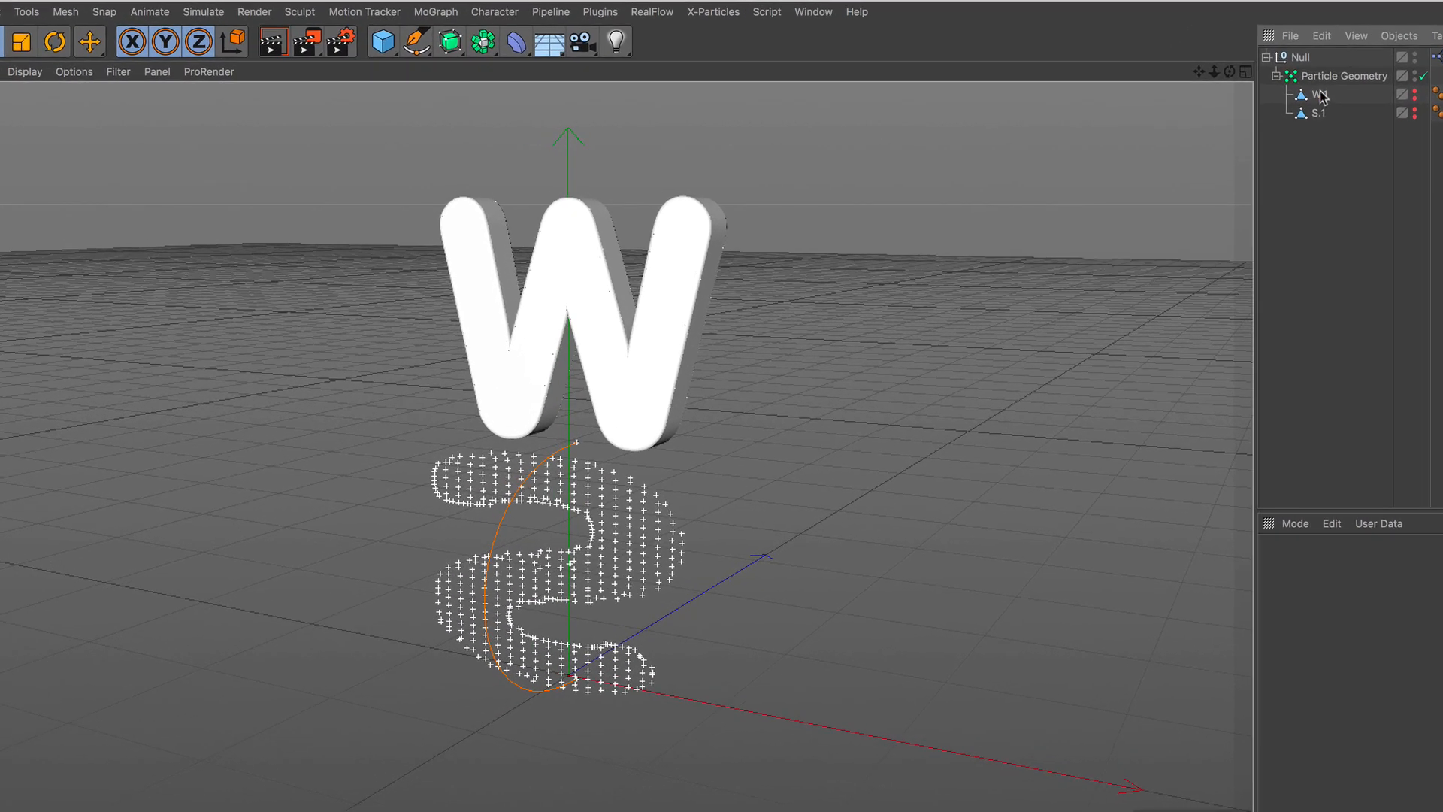
{"action": "left_click", "coordinate": [1319, 95]}
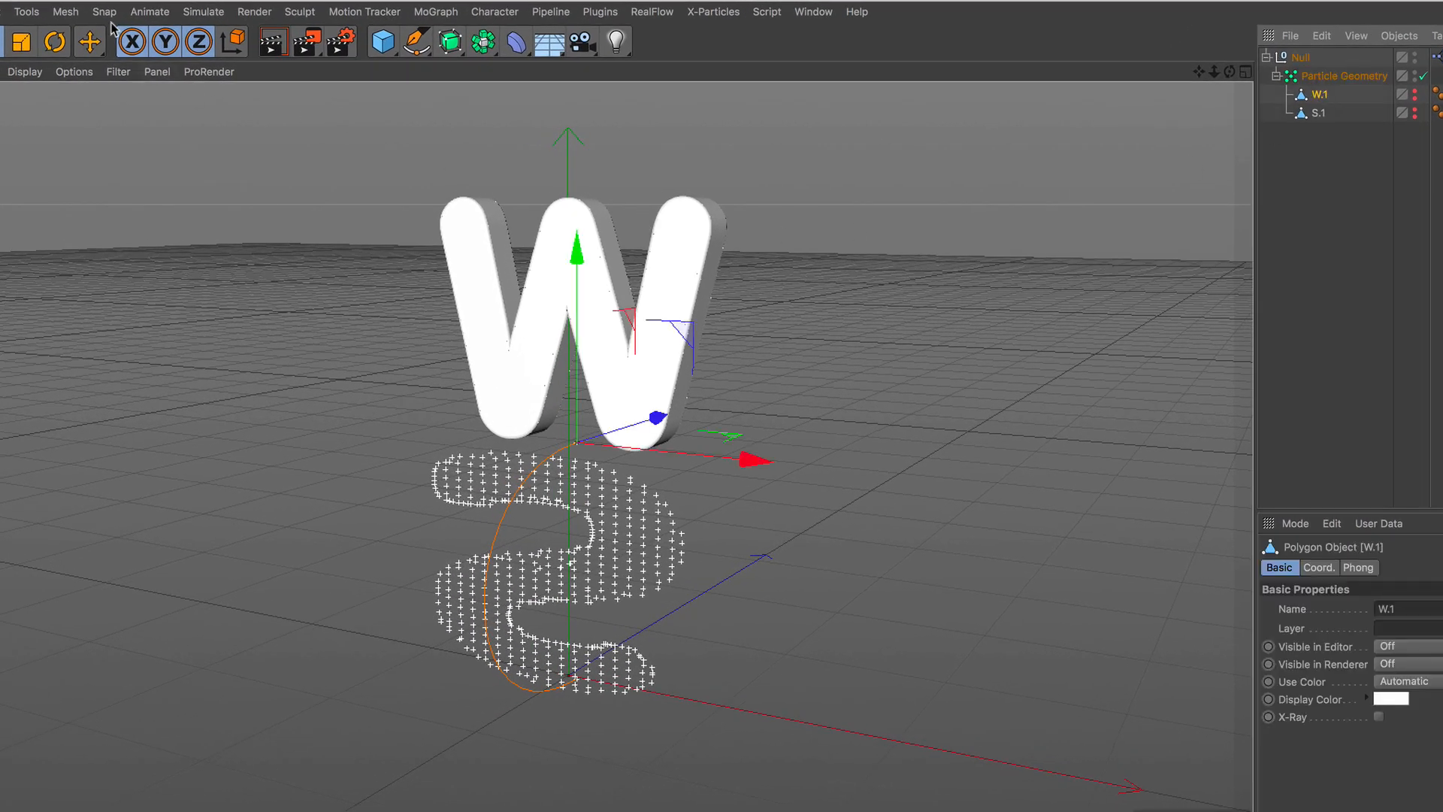
{"action": "left_click", "coordinate": [65, 11]}
{"action": "mouse_move", "coordinate": [92, 190]}
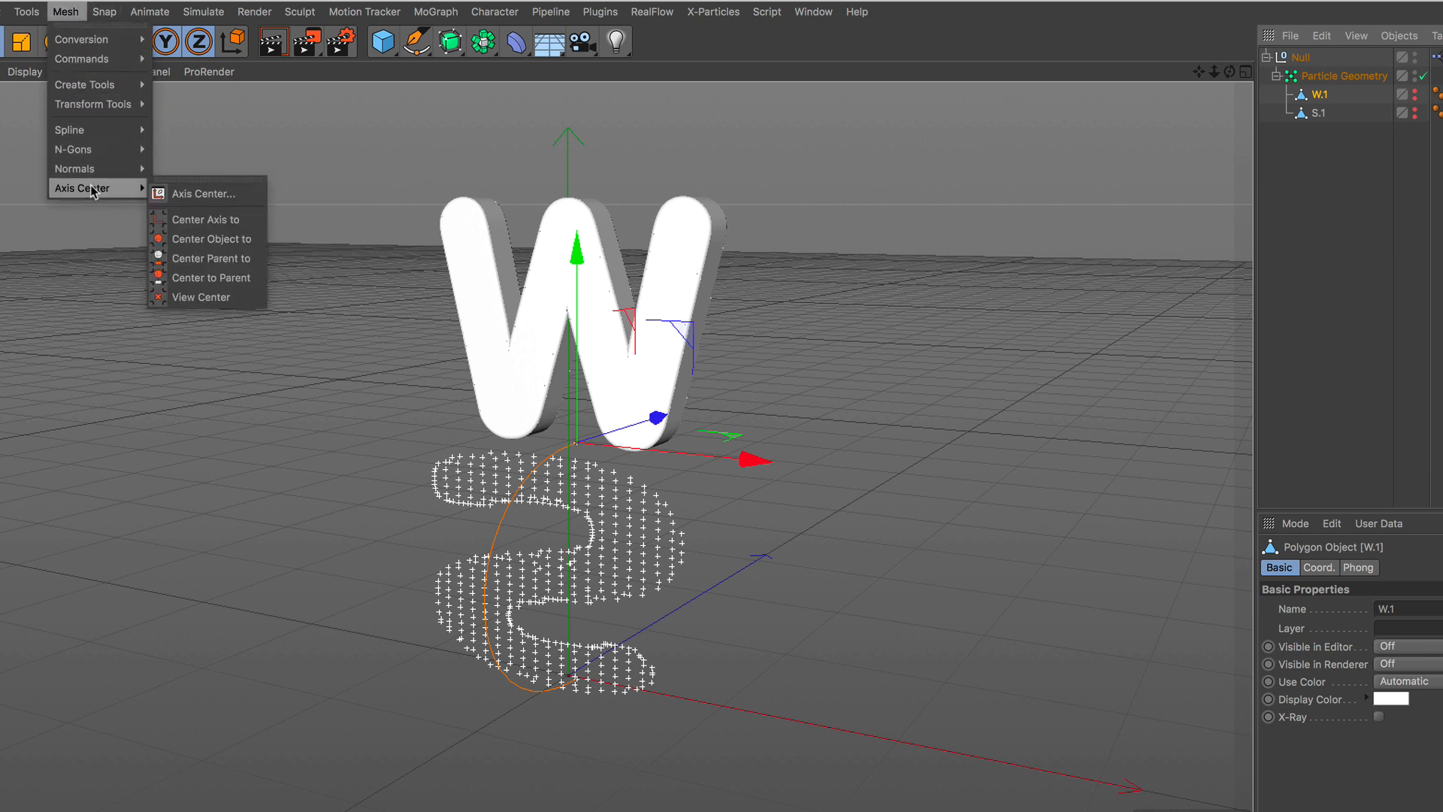
{"action": "left_click", "coordinate": [200, 194]}
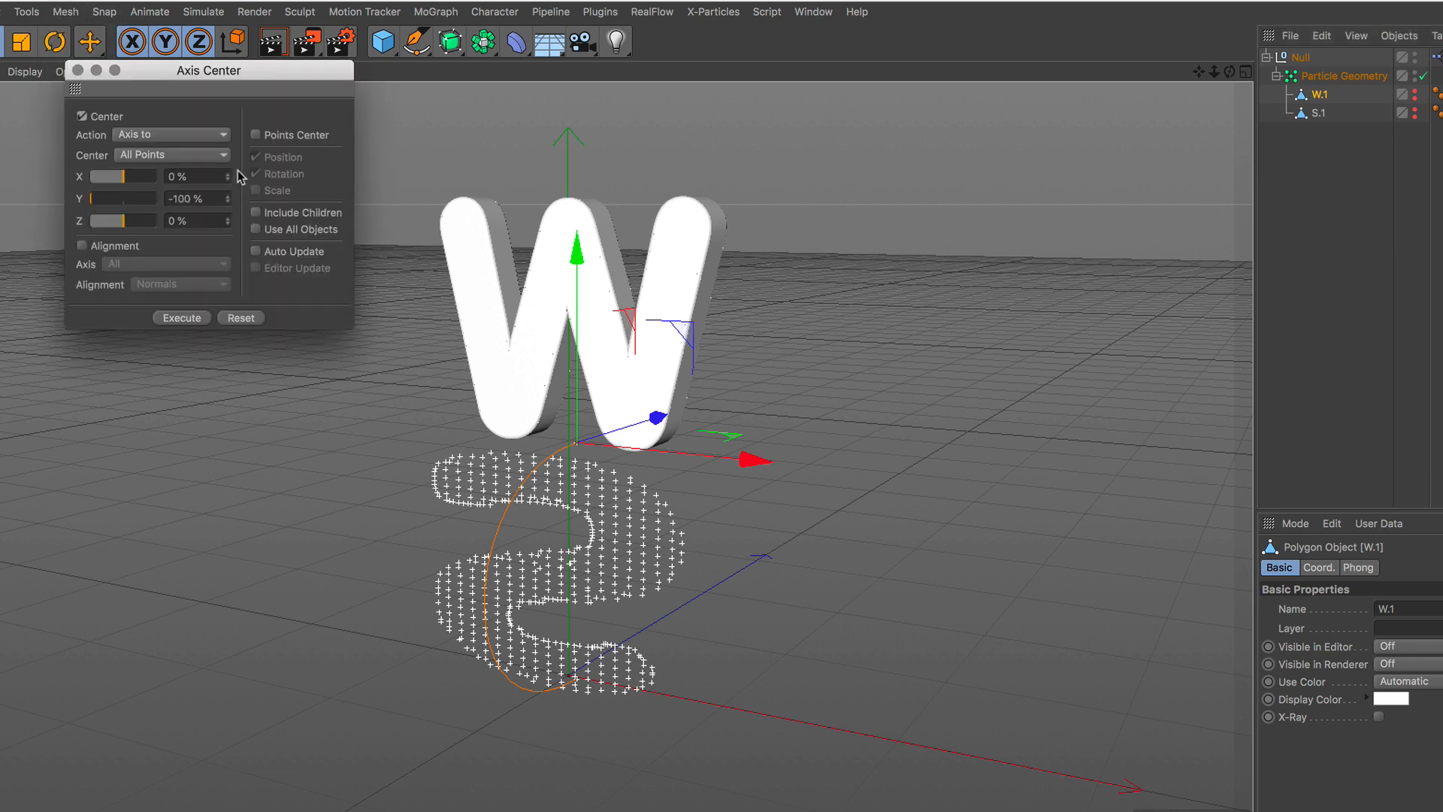
{"action": "left_click", "coordinate": [194, 196]}
{"action": "key", "text": "BackSpace"}
{"action": "type", "text": "0"}
{"action": "key", "text": "Tab"}
{"action": "left_click", "coordinate": [189, 317]}
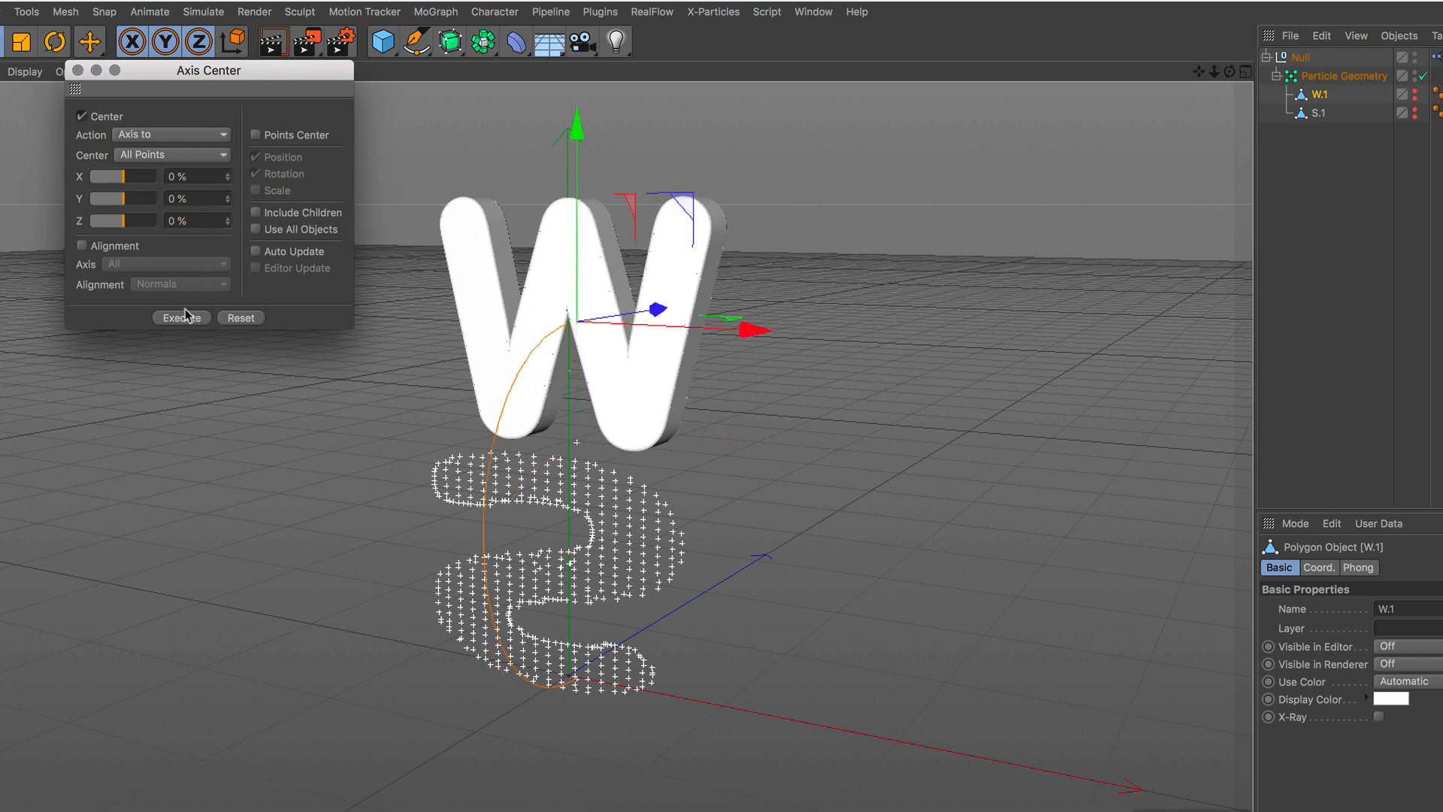
Center the axis of S.1 with the same Axis Center settings and close the dialog.
{"action": "left_click", "coordinate": [1317, 113]}
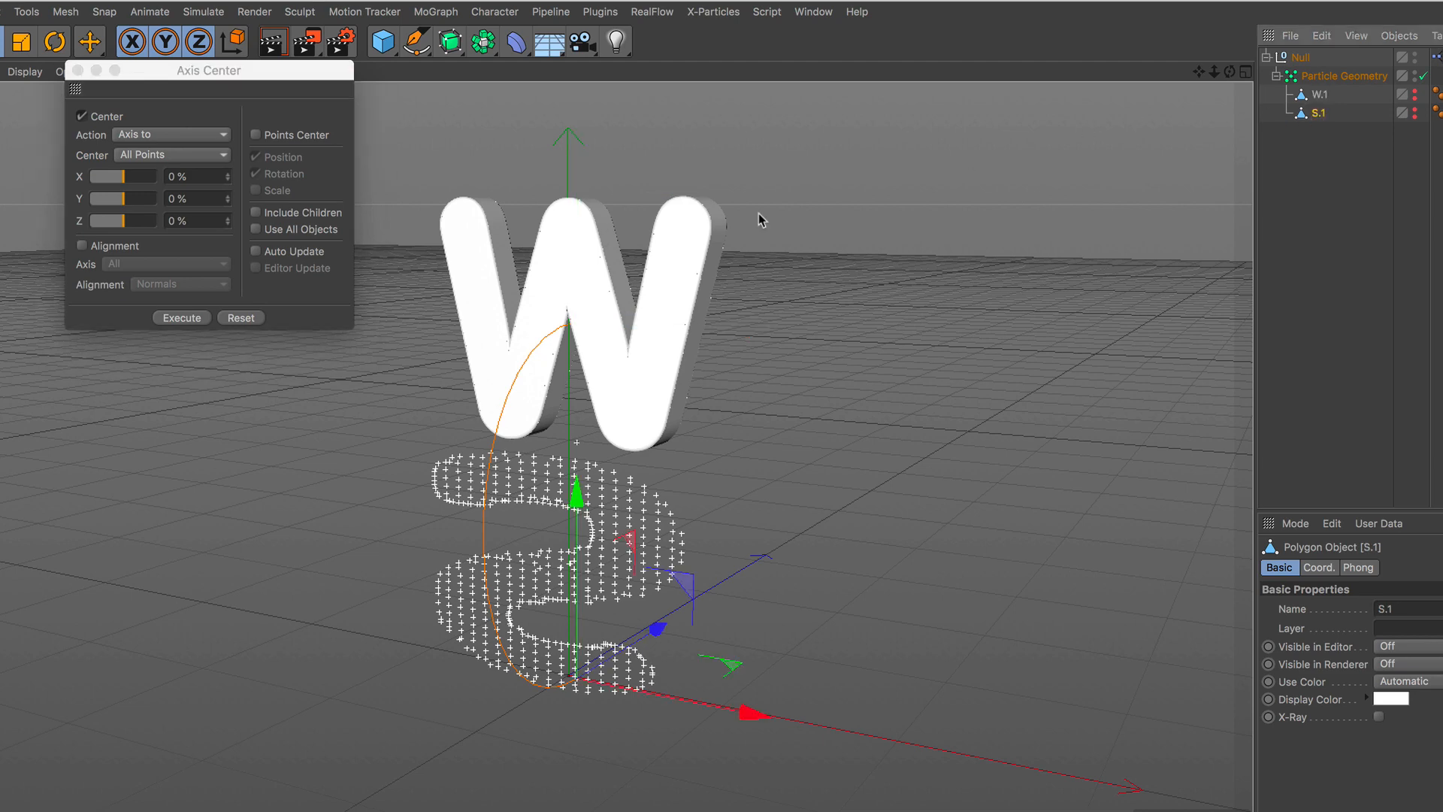
{"action": "left_click", "coordinate": [197, 319]}
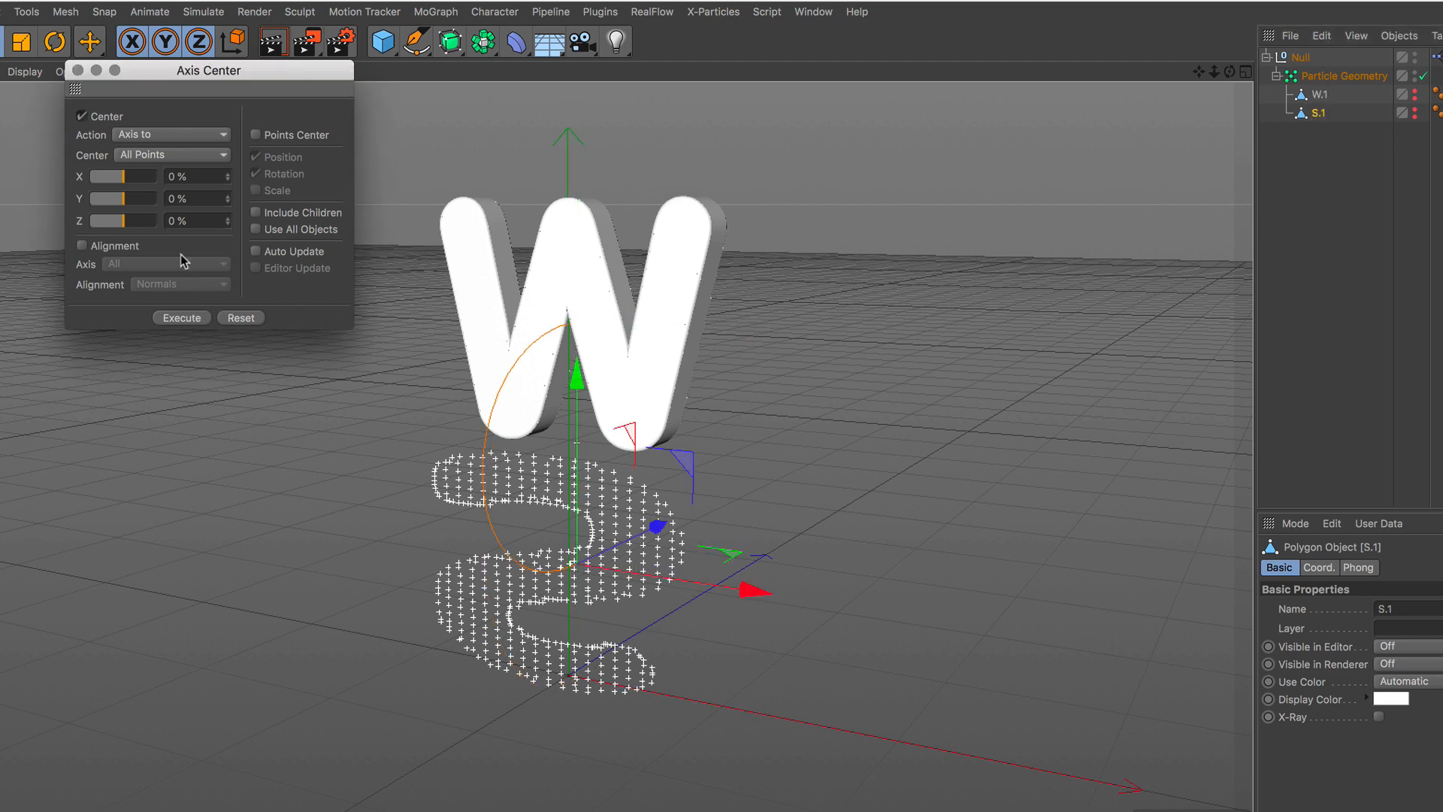
{"action": "left_click", "coordinate": [77, 70]}
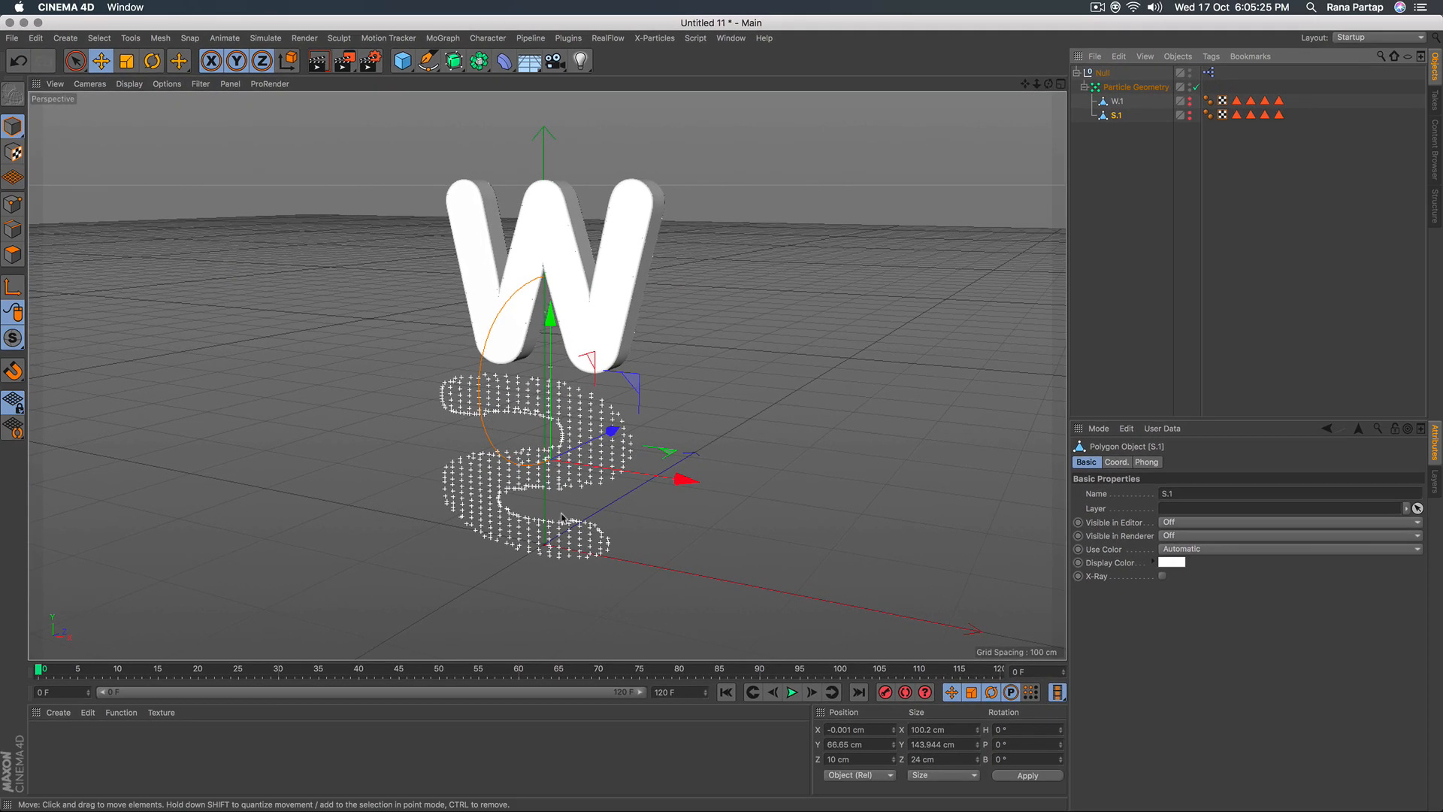
Preview the letter-breaking animation with the centered axes and pause it at frame 49.
{"action": "left_click", "coordinate": [793, 692]}
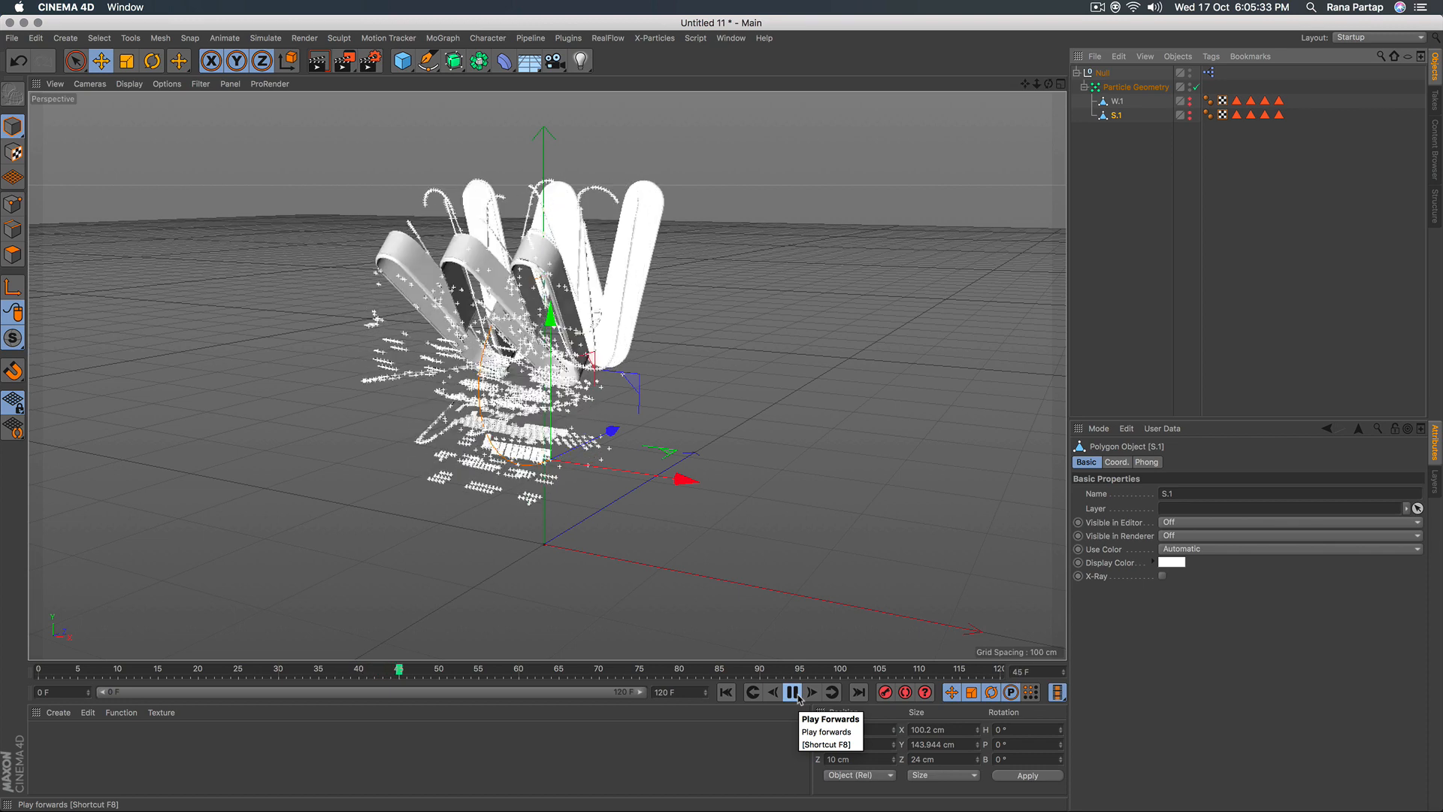
{"action": "left_click", "coordinate": [794, 693]}
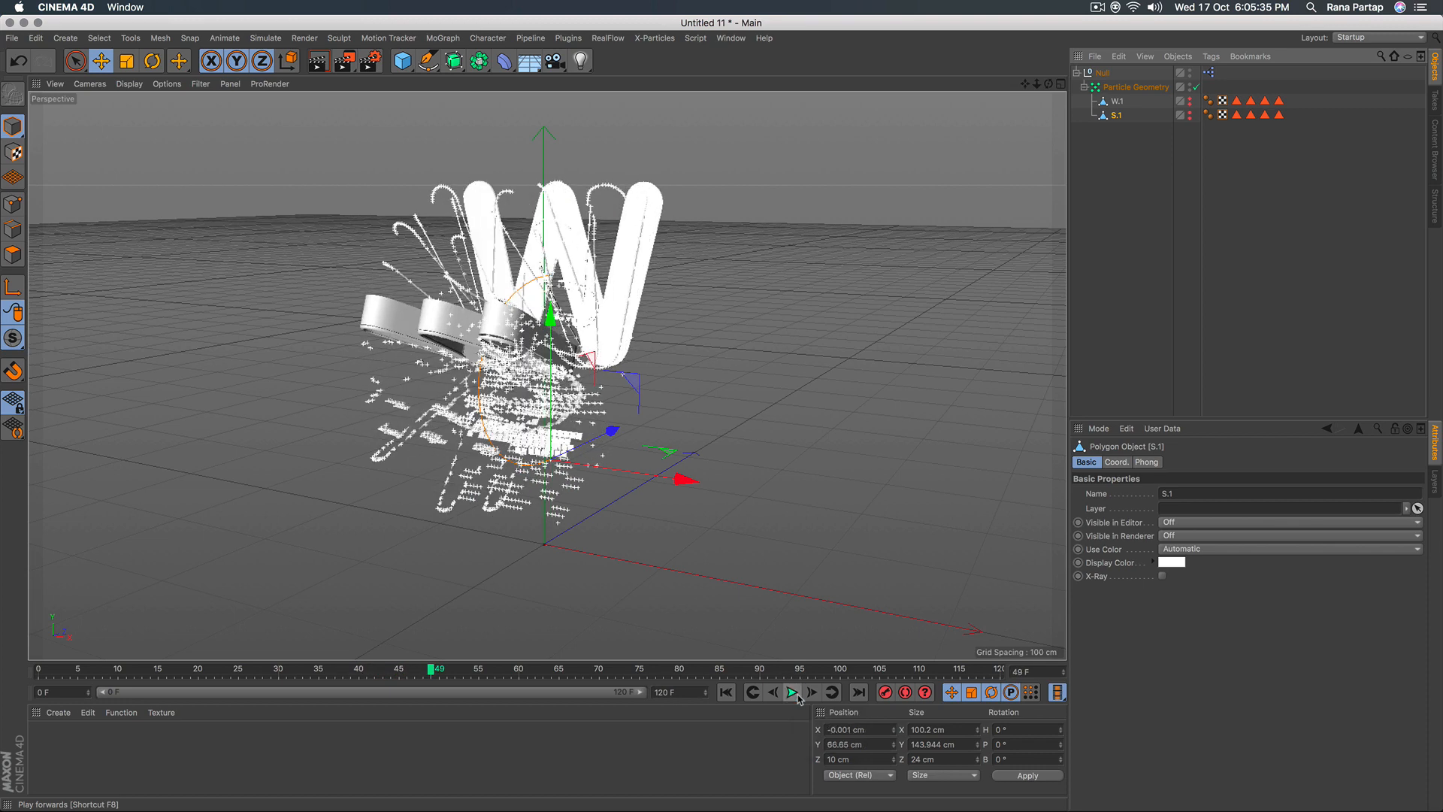
{"action": "mouse_move", "coordinate": [606, 428]}
{"action": "left_mouse_down", "text": "alt"}
{"action": "mouse_move", "coordinate": [484, 402]}
{"action": "mouse_move", "coordinate": [594, 424]}
{"action": "mouse_move", "coordinate": [601, 398]}
{"action": "mouse_move", "coordinate": [620, 421]}
{"action": "left_mouse_up", "text": "alt"}
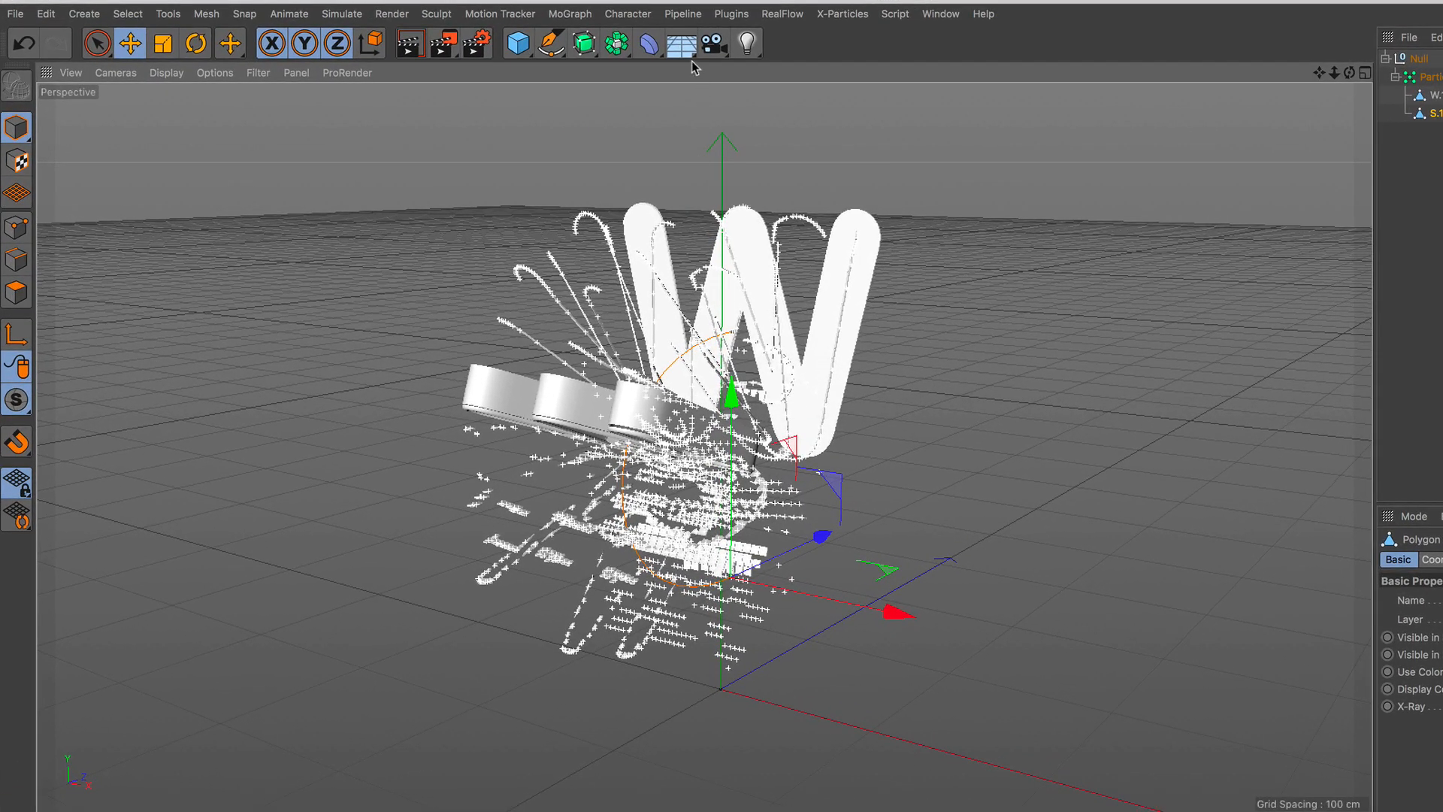
Add a Floor object and a Sky object to the scene.
{"action": "left_click", "coordinate": [530, 61]}
{"action": "left_click", "coordinate": [782, 81]}
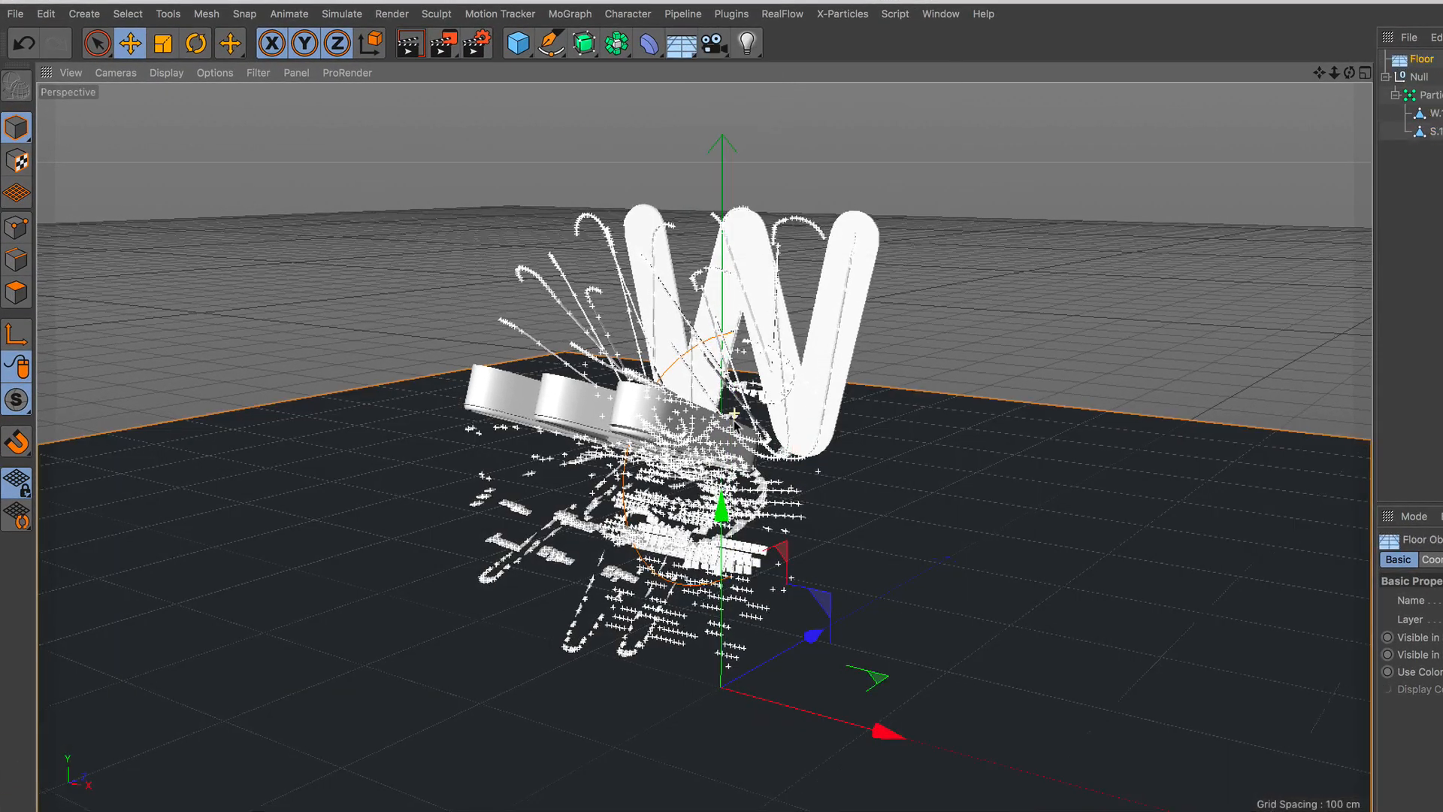
{"action": "scroll", "coordinate": [740, 425], "scroll_direction": "down", "scroll_amount": 2}
{"action": "left_click_drag", "start_coordinate": [723, 472], "coordinate": [723, 488]}
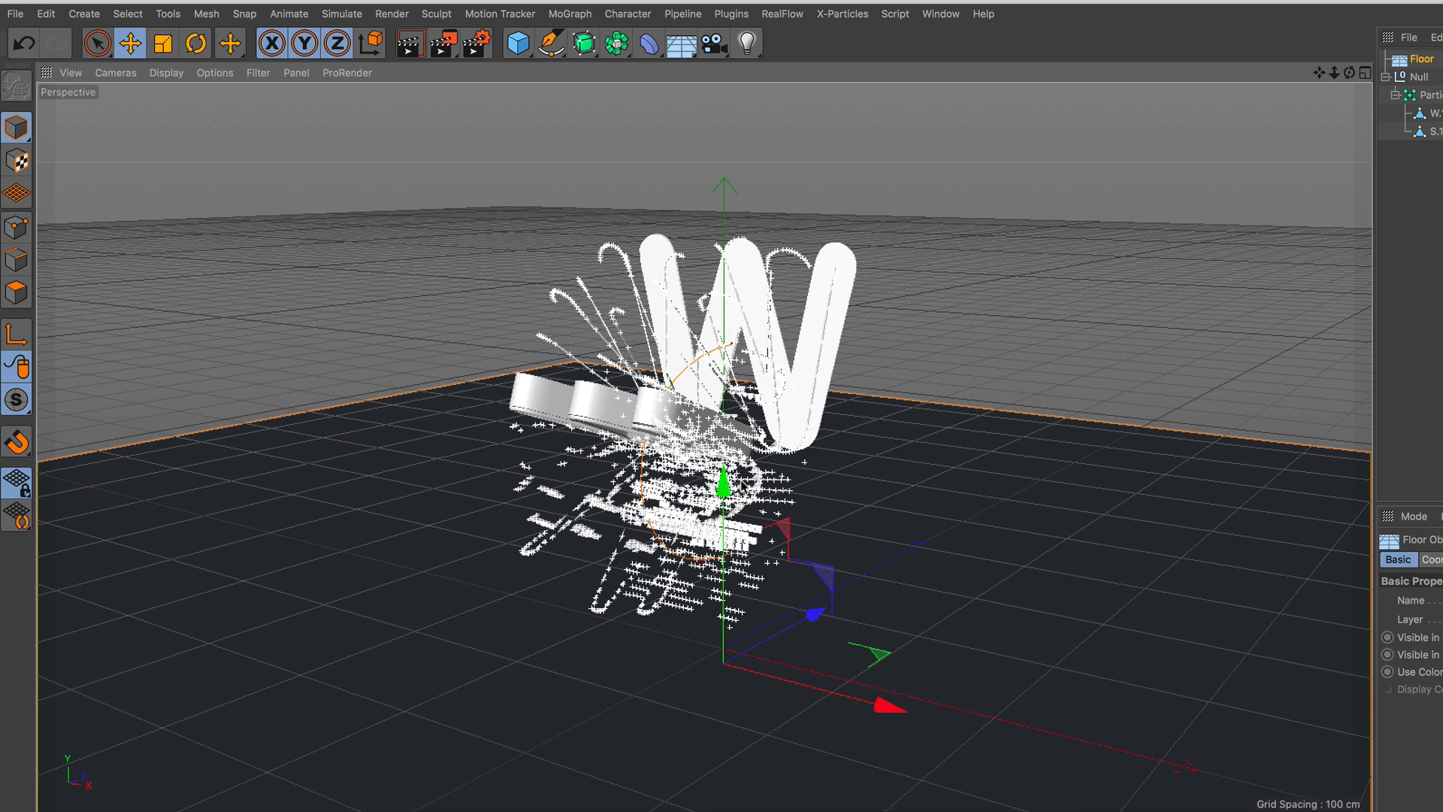
{"action": "left_click", "coordinate": [683, 60]}
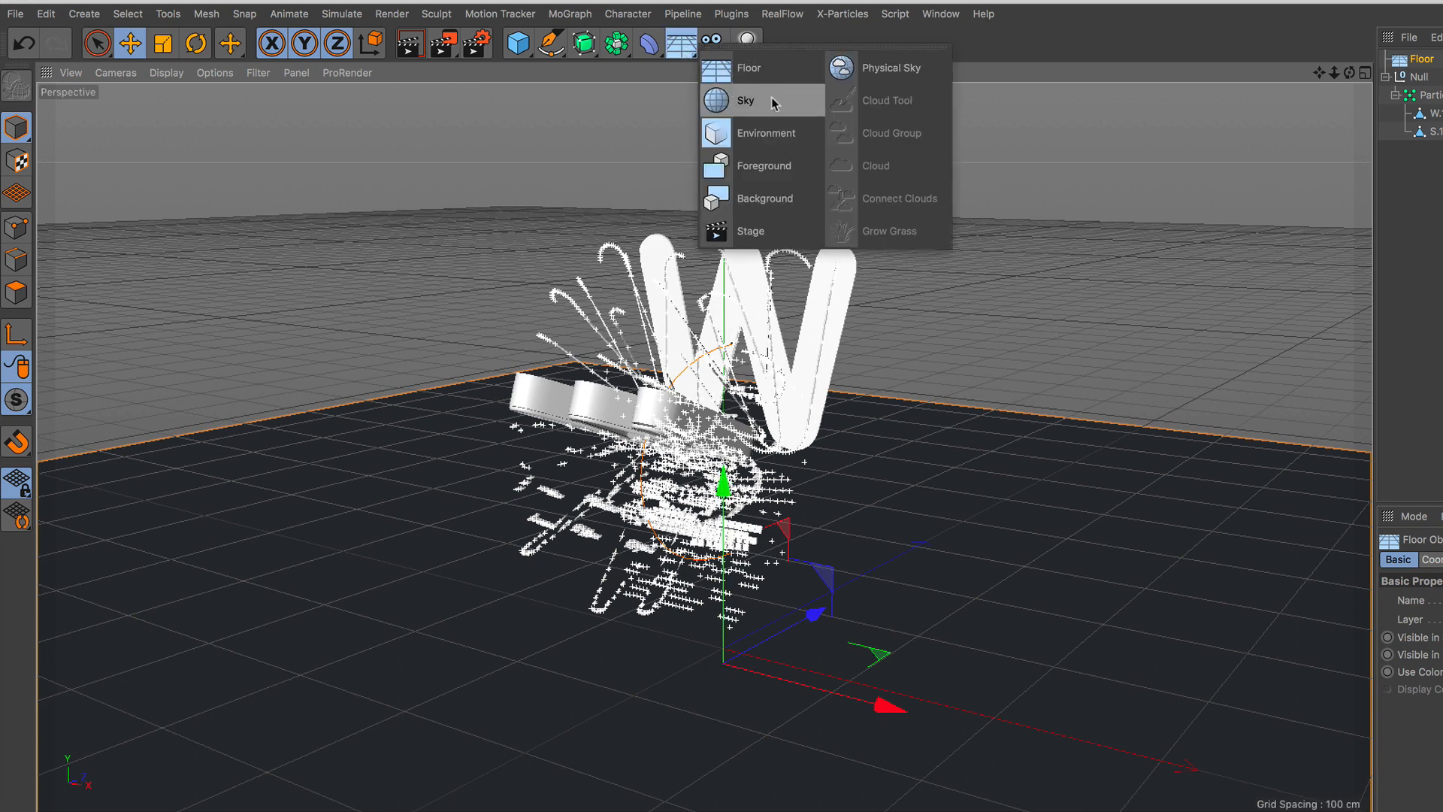
{"action": "left_click", "coordinate": [751, 100]}
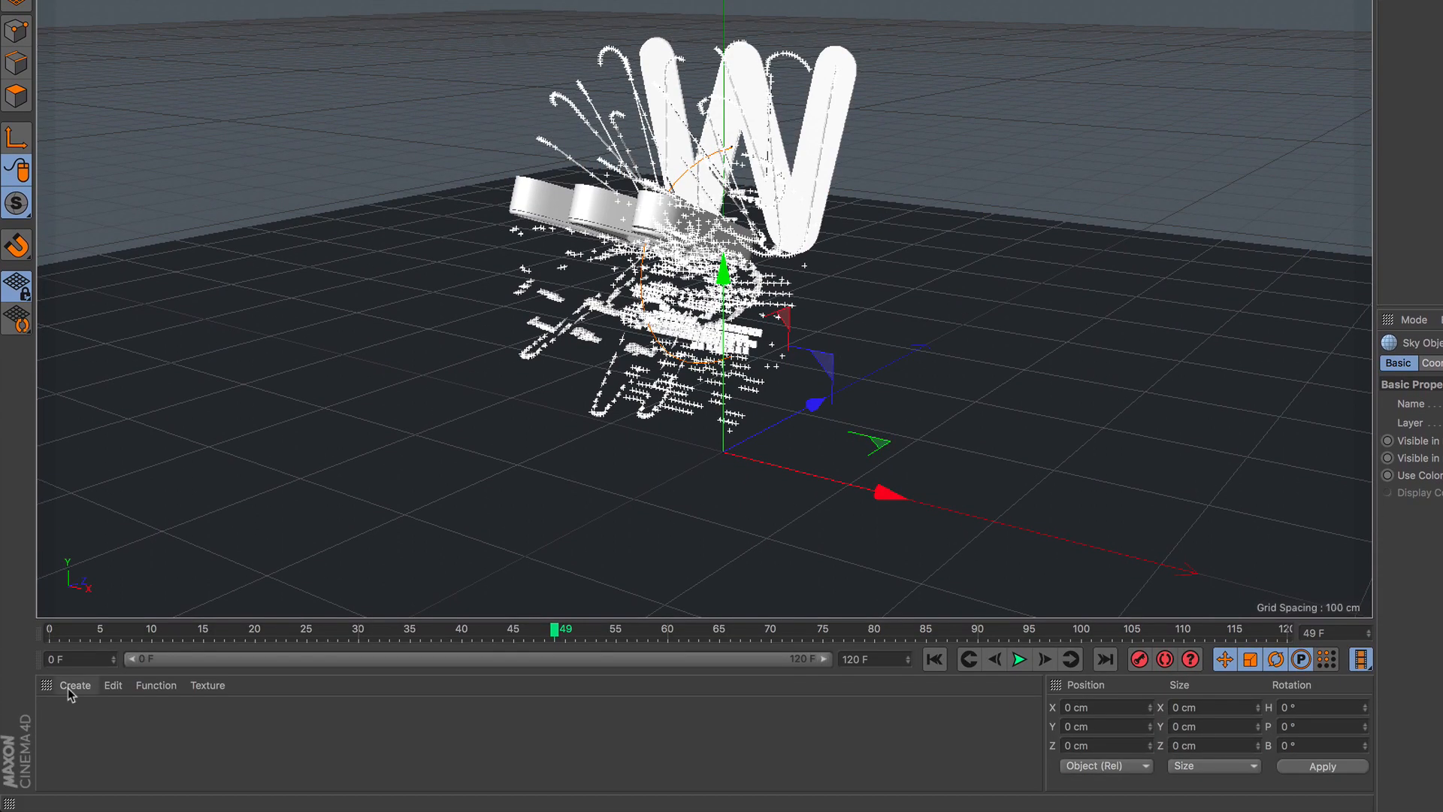
Create a new material and load a Gradient shader as its Color texture, opening the shader's properties.
{"action": "left_click", "coordinate": [74, 685]}
{"action": "left_click", "coordinate": [160, 526]}
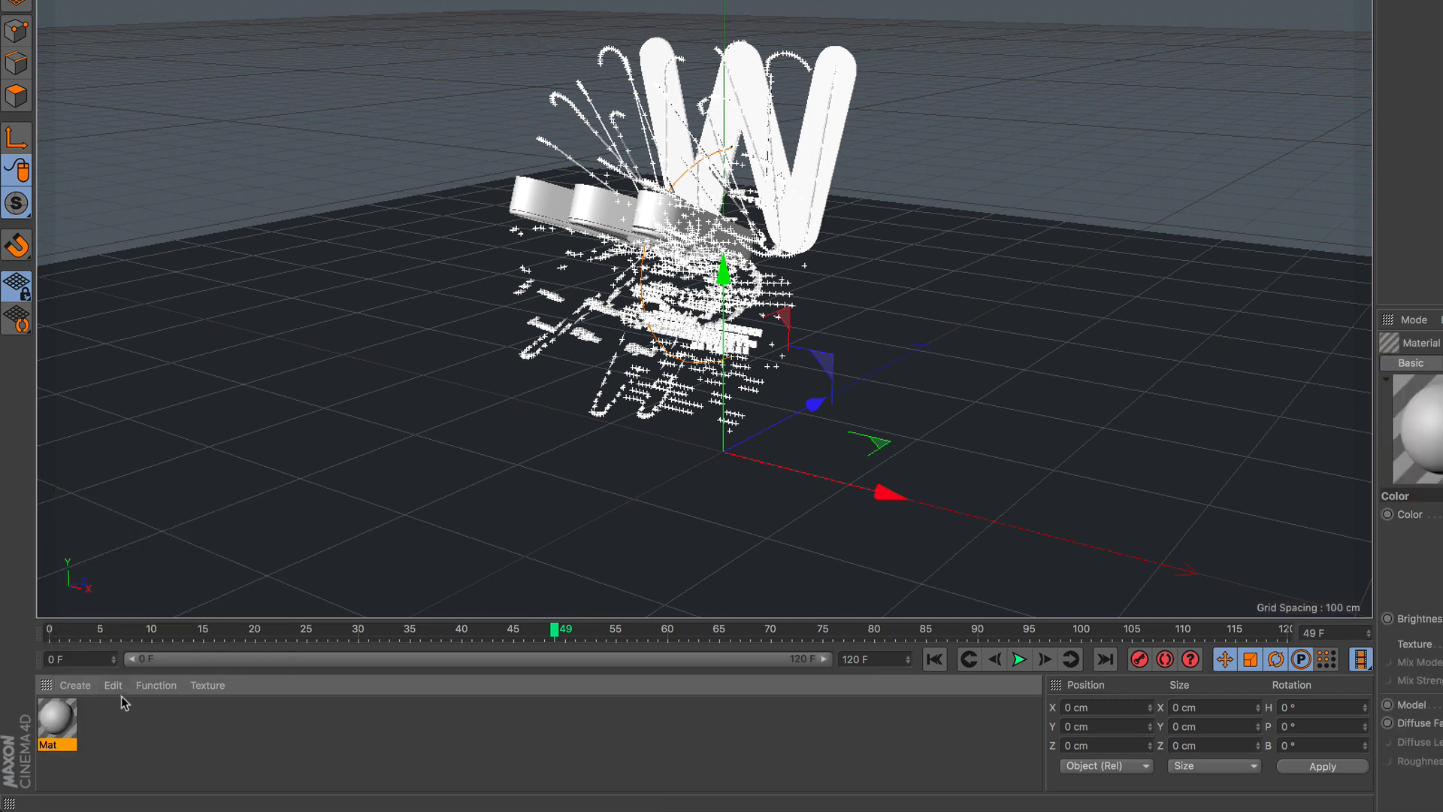
{"action": "double_click", "coordinate": [57, 714]}
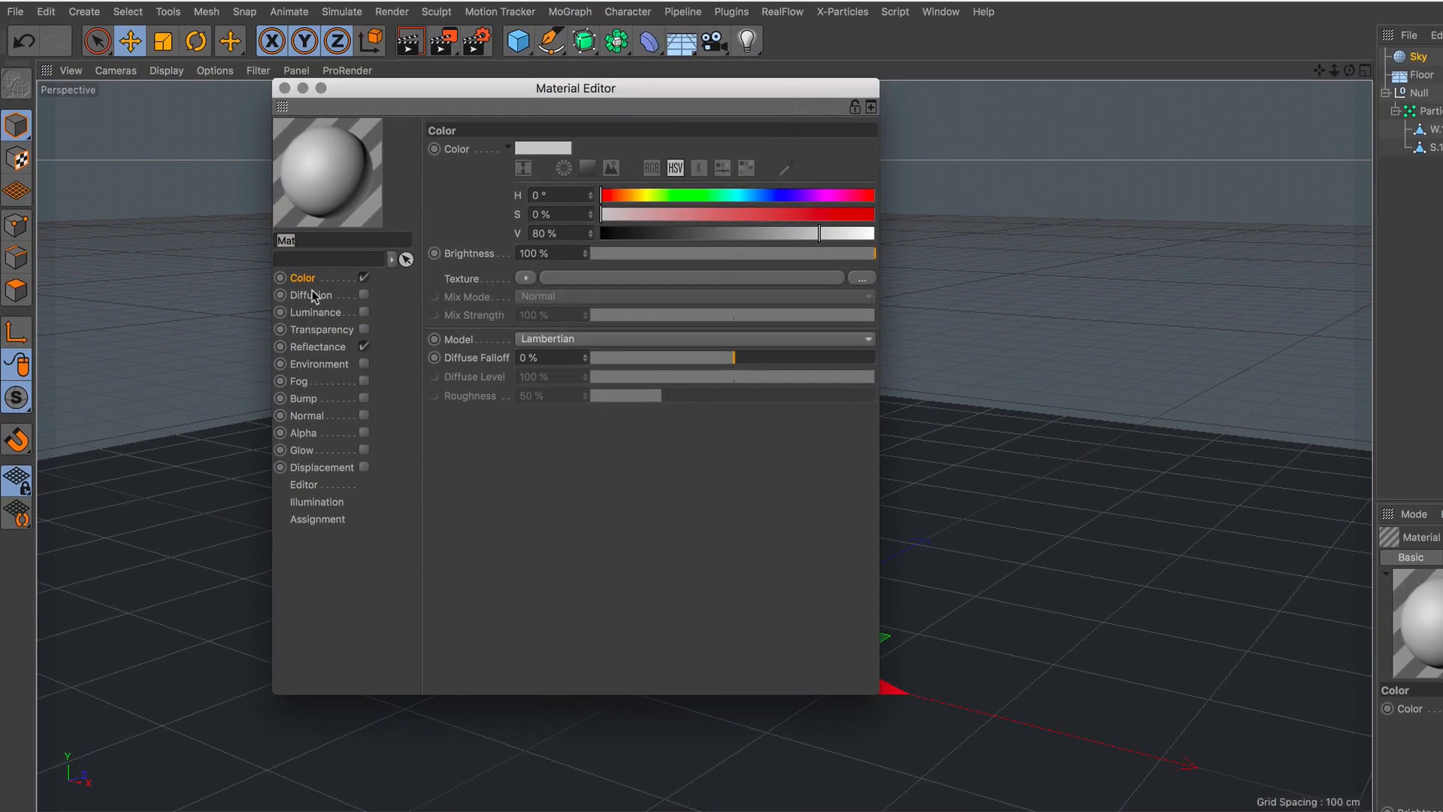
{"action": "left_click", "coordinate": [526, 278]}
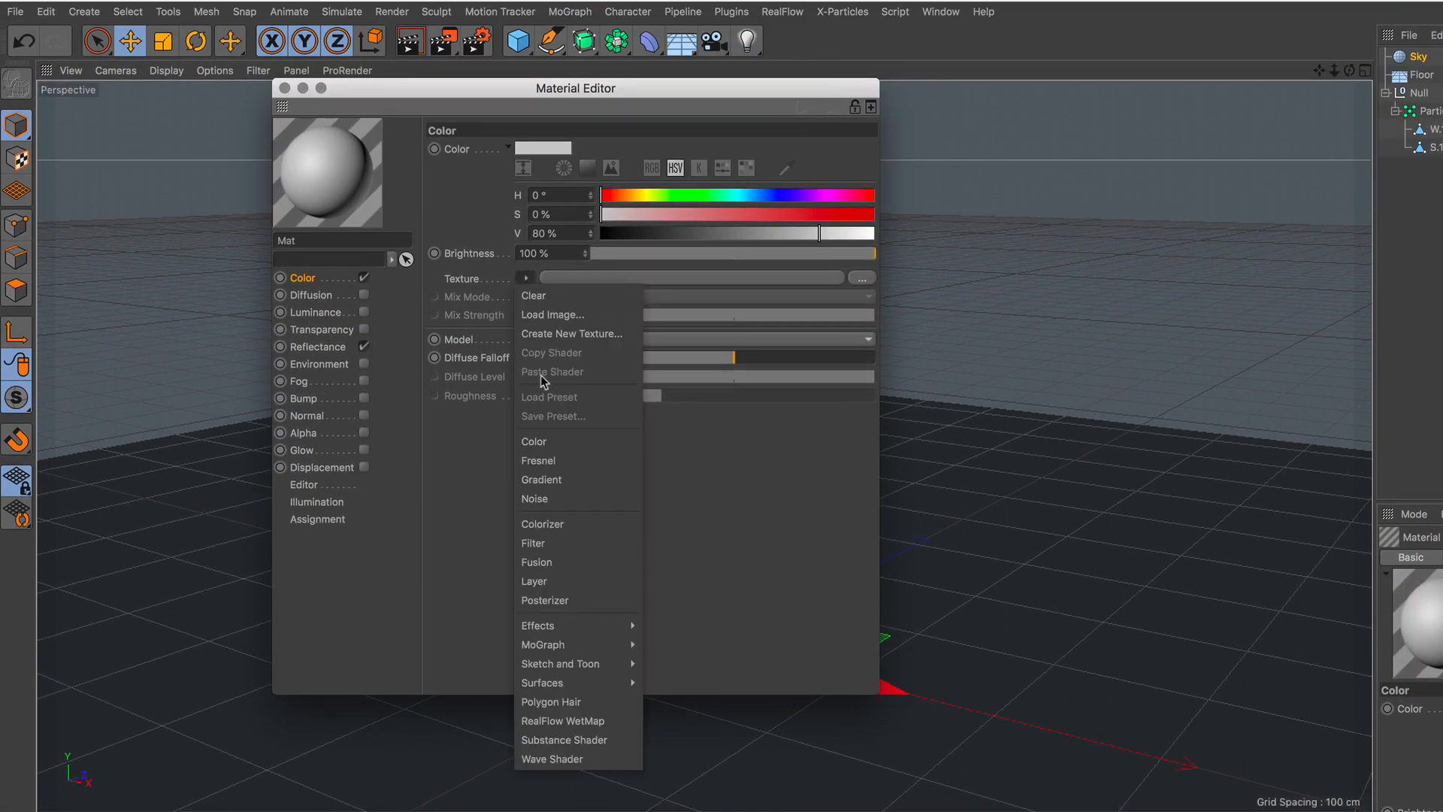
{"action": "left_click", "coordinate": [572, 473]}
{"action": "left_click", "coordinate": [628, 279]}
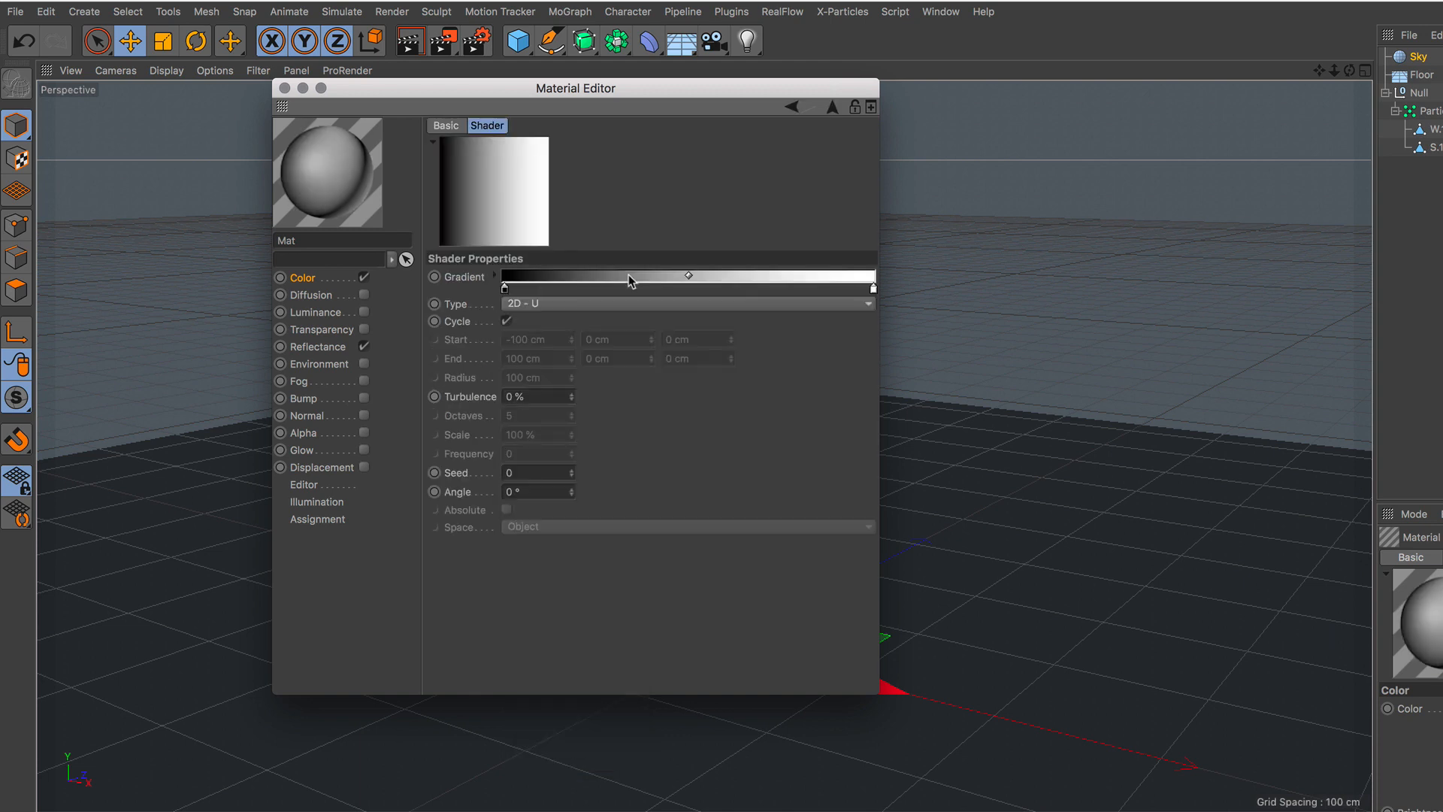
Set the gradient's black start knot to light grey and its white end knot to V 36 %, with type 2D - Circular.
{"action": "double_click", "coordinate": [506, 290]}
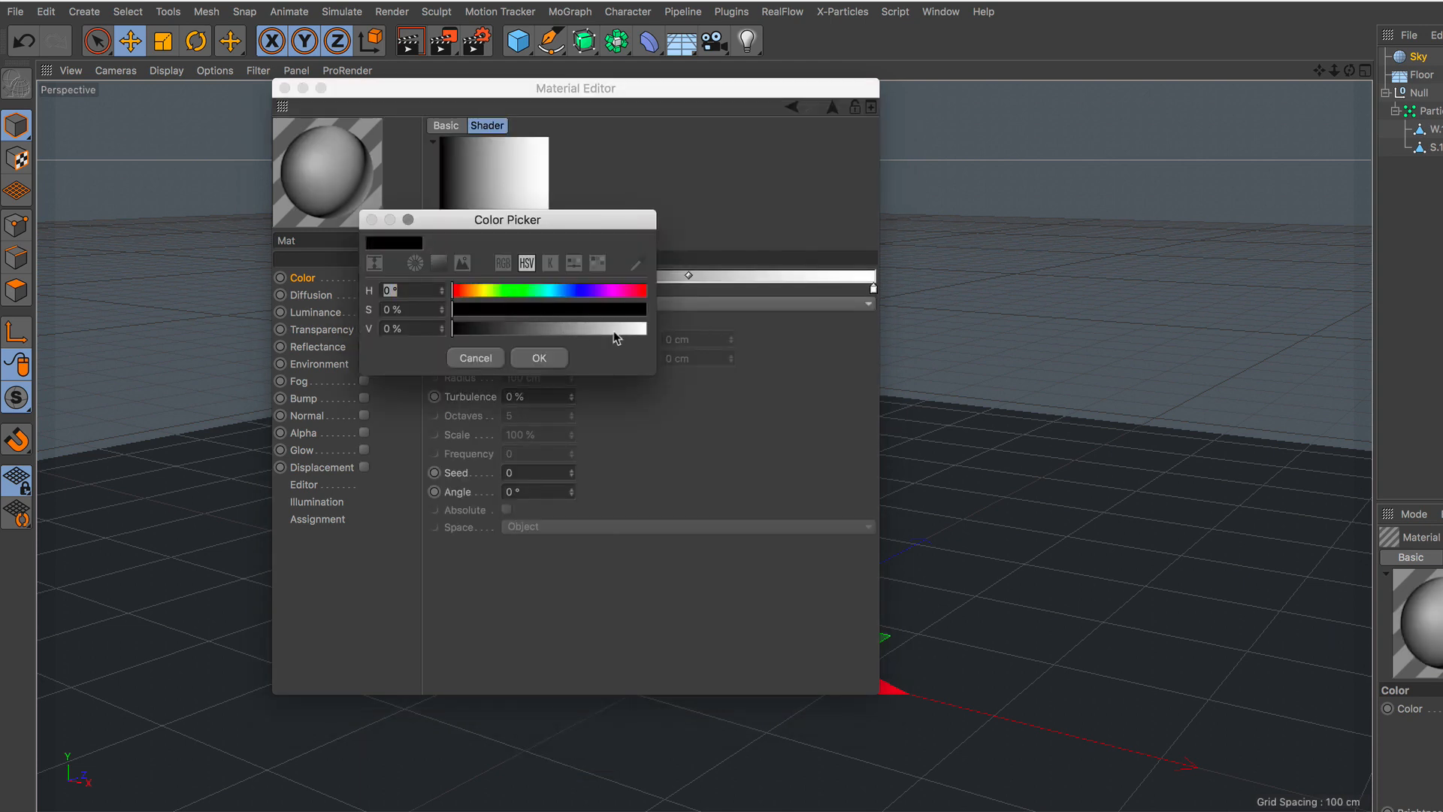
{"action": "left_click_drag", "start_coordinate": [614, 332], "coordinate": [618, 335]}
{"action": "left_click", "coordinate": [562, 357]}
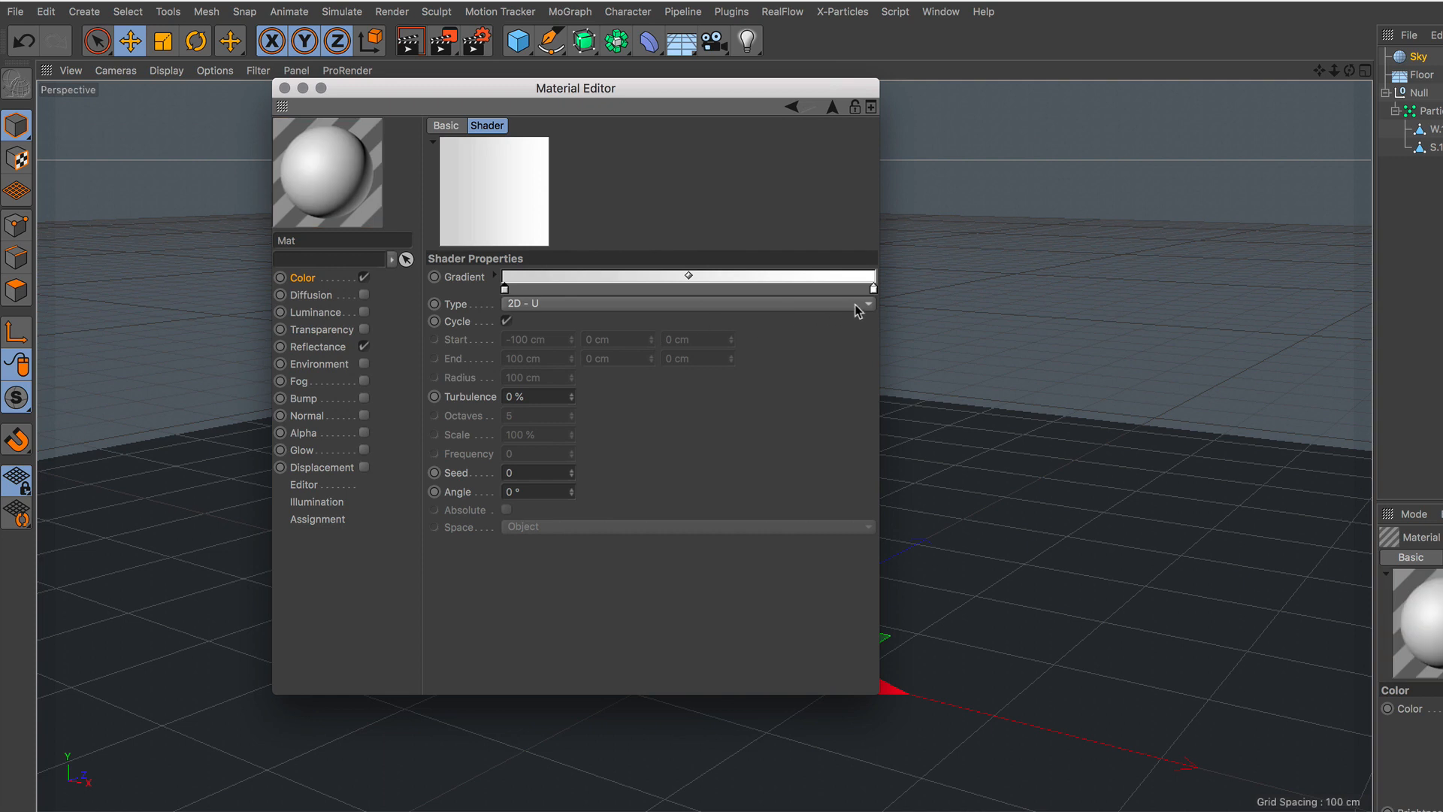
{"action": "double_click", "coordinate": [874, 291]}
{"action": "left_click", "coordinate": [889, 329]}
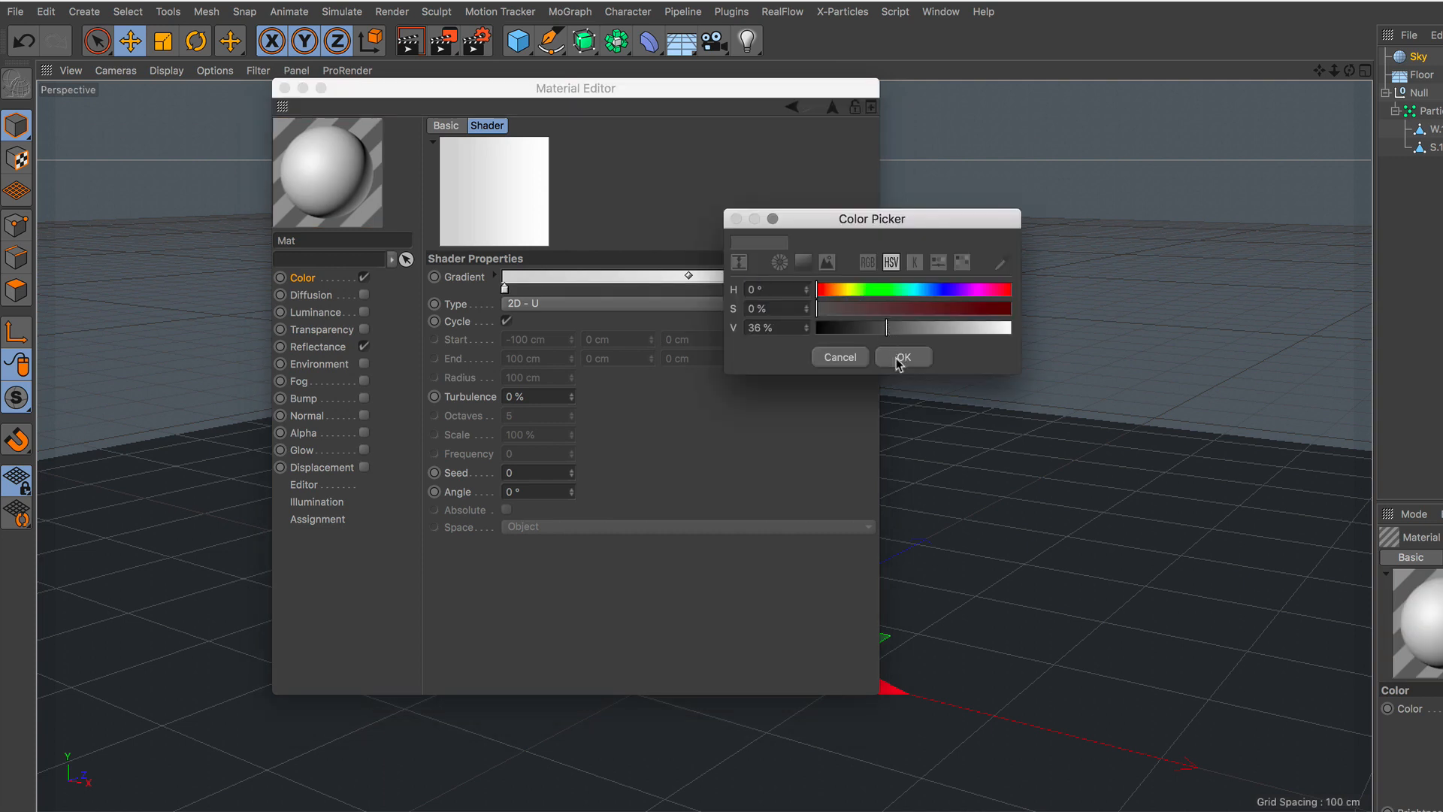
{"action": "left_click", "coordinate": [902, 358]}
{"action": "left_click", "coordinate": [585, 305]}
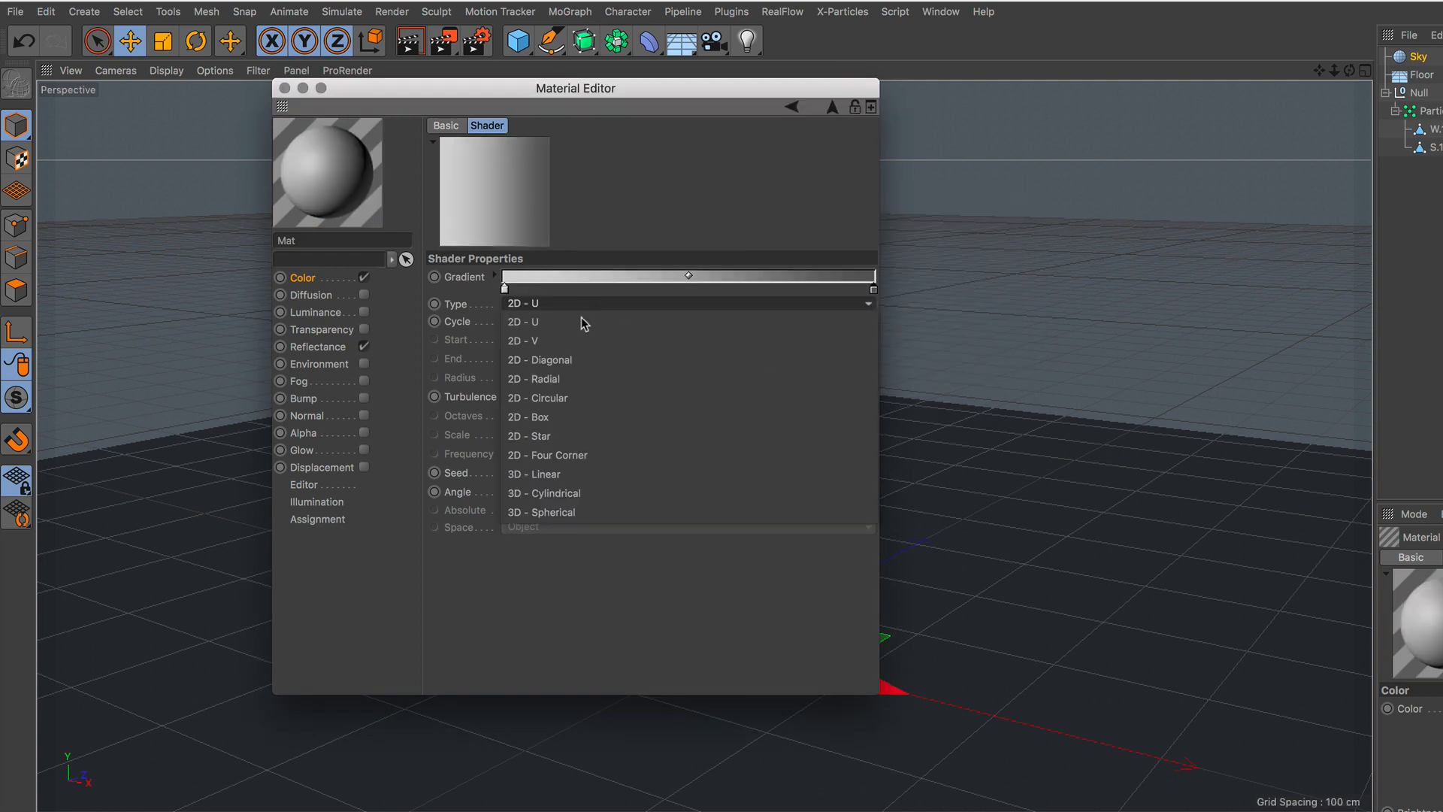
{"action": "left_click", "coordinate": [576, 399]}
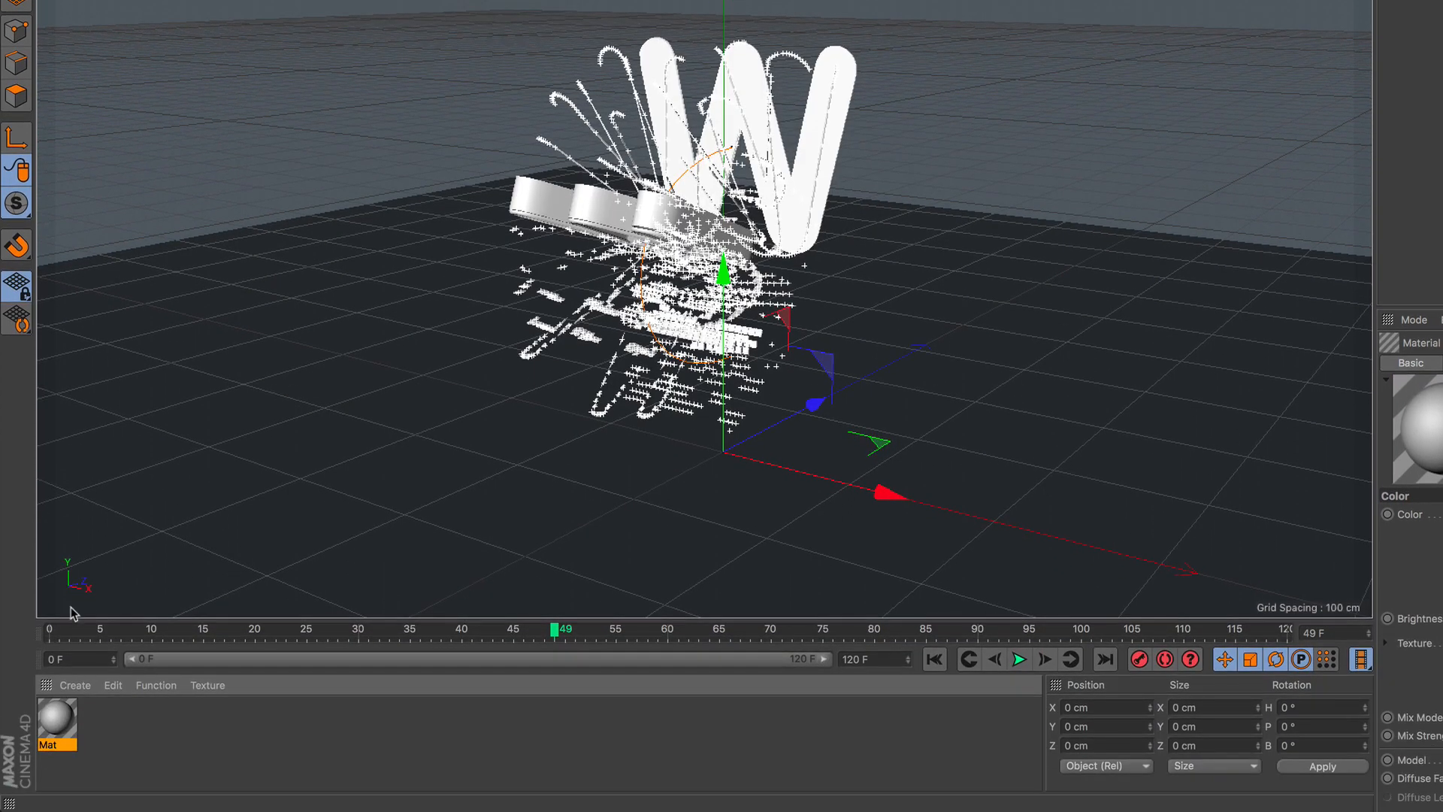
Apply the gradient material Mat to the Sky and copy its texture tag to the Floor.
{"action": "left_click_drag", "start_coordinate": [57, 710], "coordinate": [949, 114]}
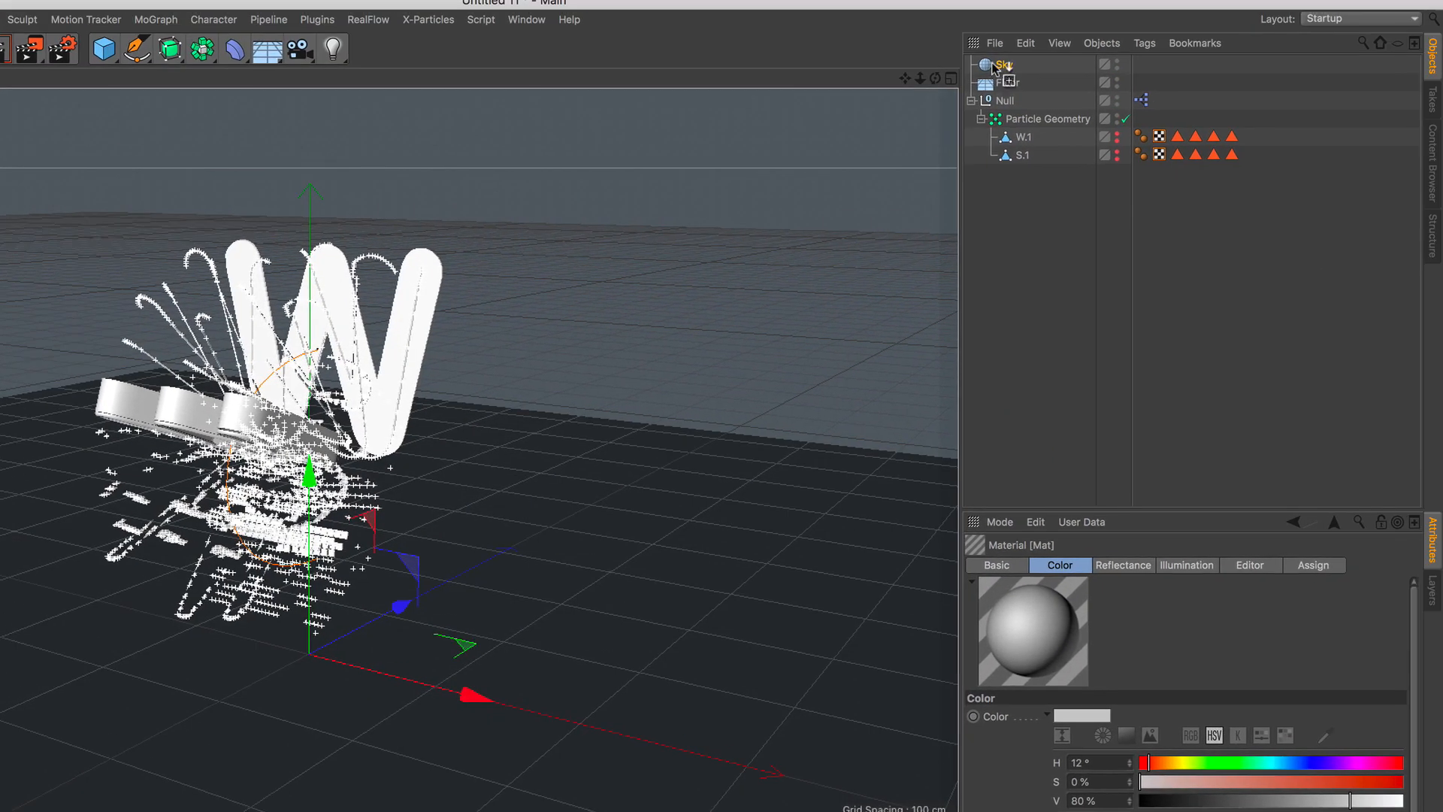
{"action": "left_click_drag", "start_coordinate": [993, 68], "coordinate": [996, 66]}
{"action": "mouse_move", "coordinate": [1142, 66]}
{"action": "left_mouse_down", "text": "ctrl"}
{"action": "mouse_move", "coordinate": [1154, 84]}
{"action": "mouse_move", "coordinate": [1141, 81]}
{"action": "left_mouse_up", "text": "ctrl"}
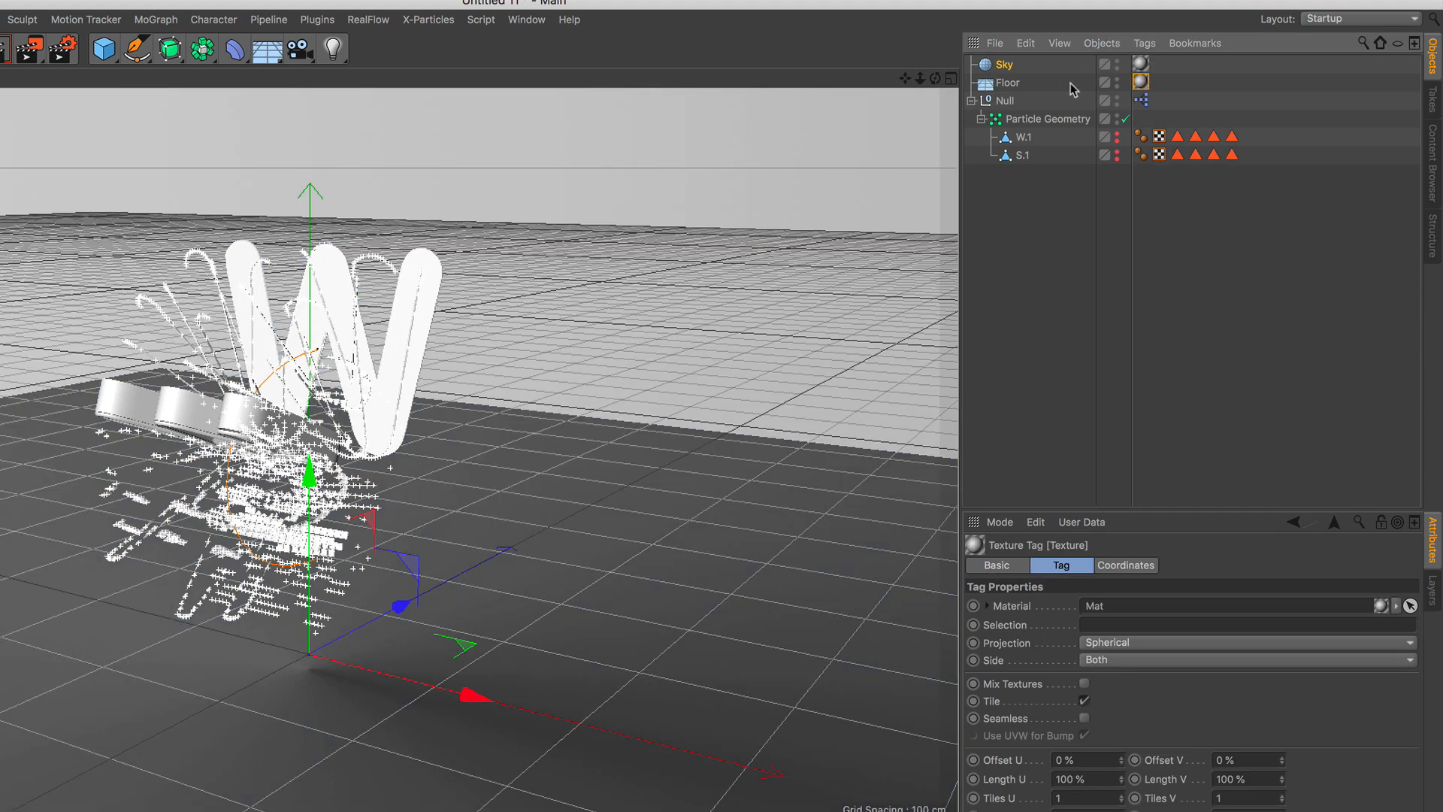
Add a Compositing tag to the Floor with Compositing Background enabled, and render the active view.
{"action": "left_click", "coordinate": [1007, 84]}
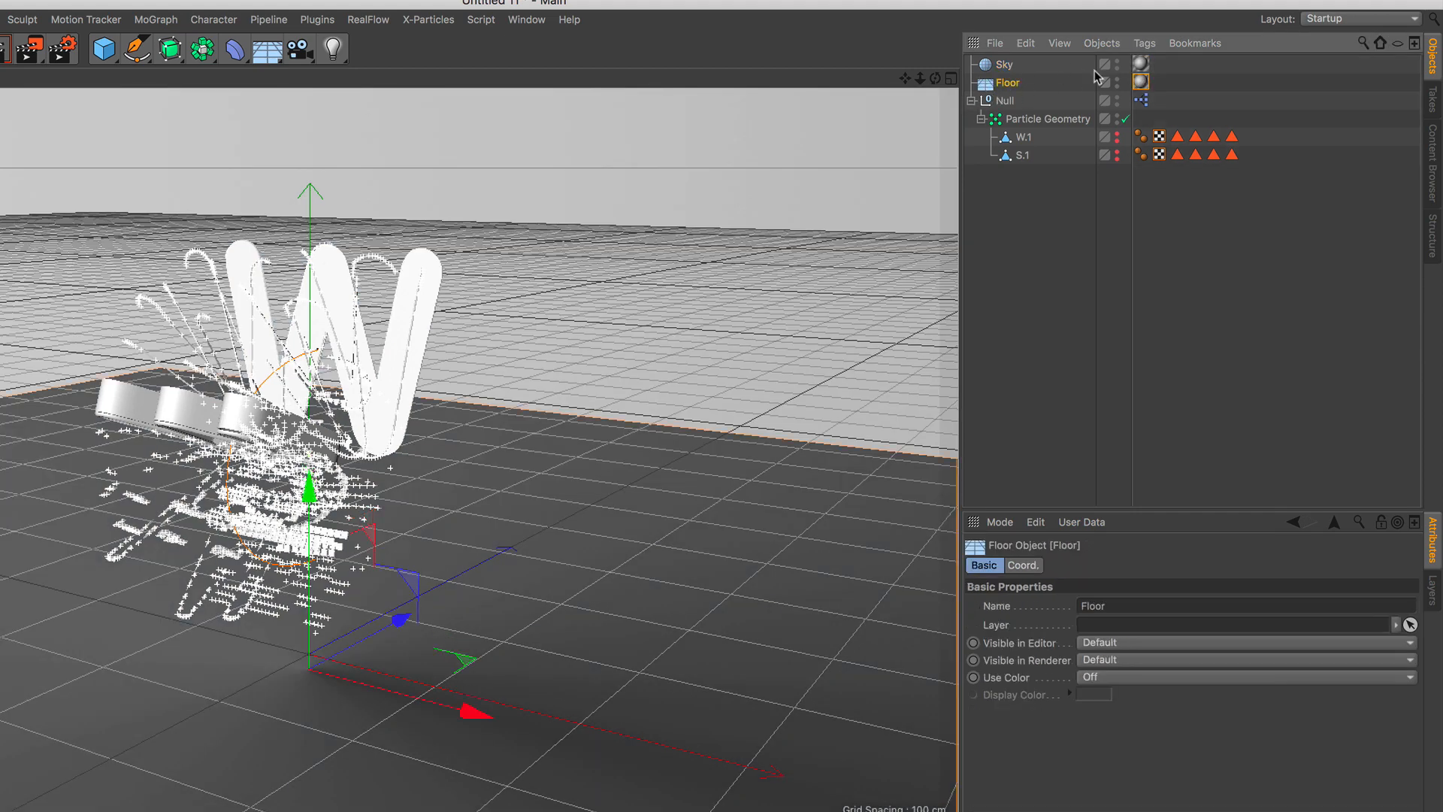
{"action": "left_click", "coordinate": [1144, 43]}
{"action": "mouse_move", "coordinate": [1172, 70]}
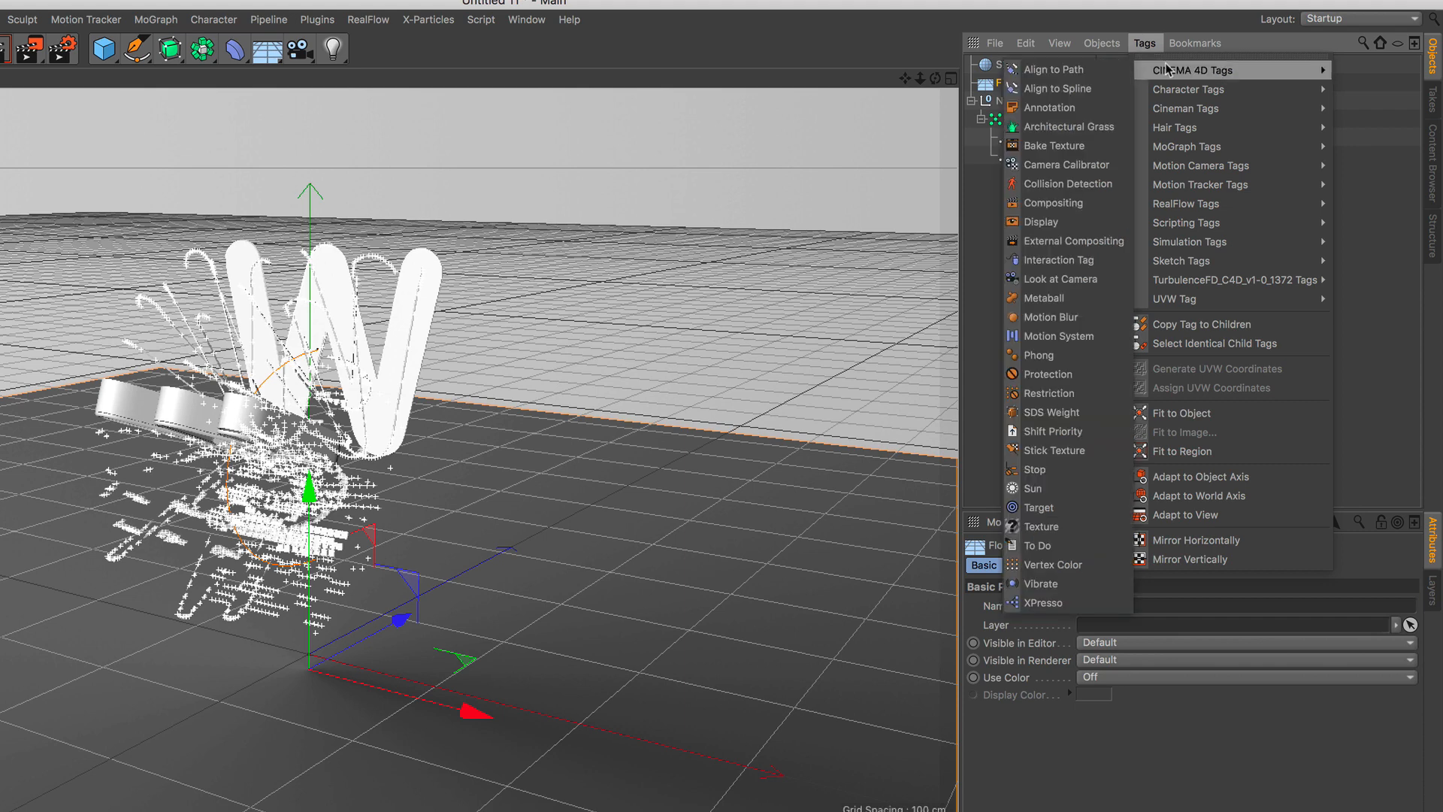
{"action": "left_click", "coordinate": [1098, 204]}
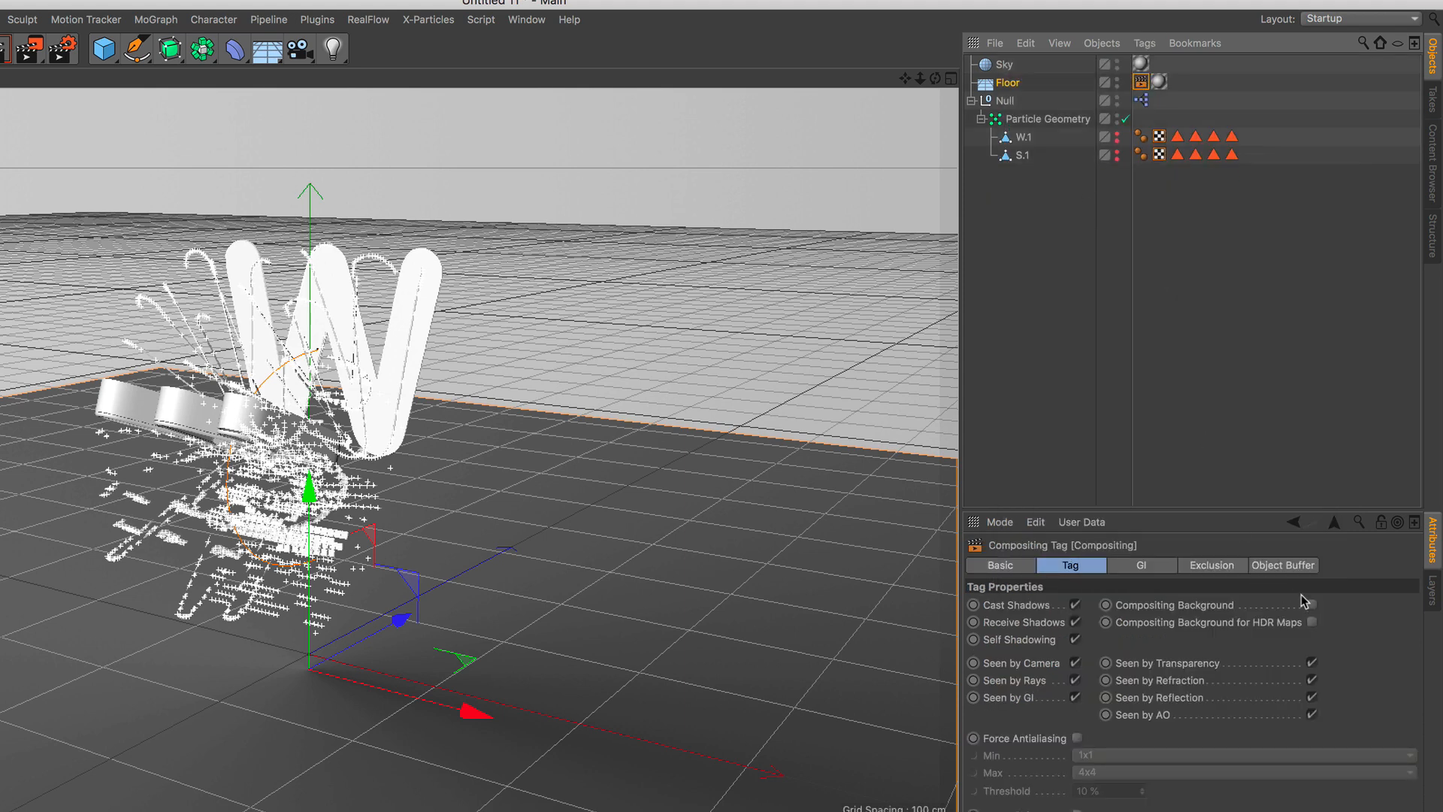
{"action": "left_click", "coordinate": [1311, 604]}
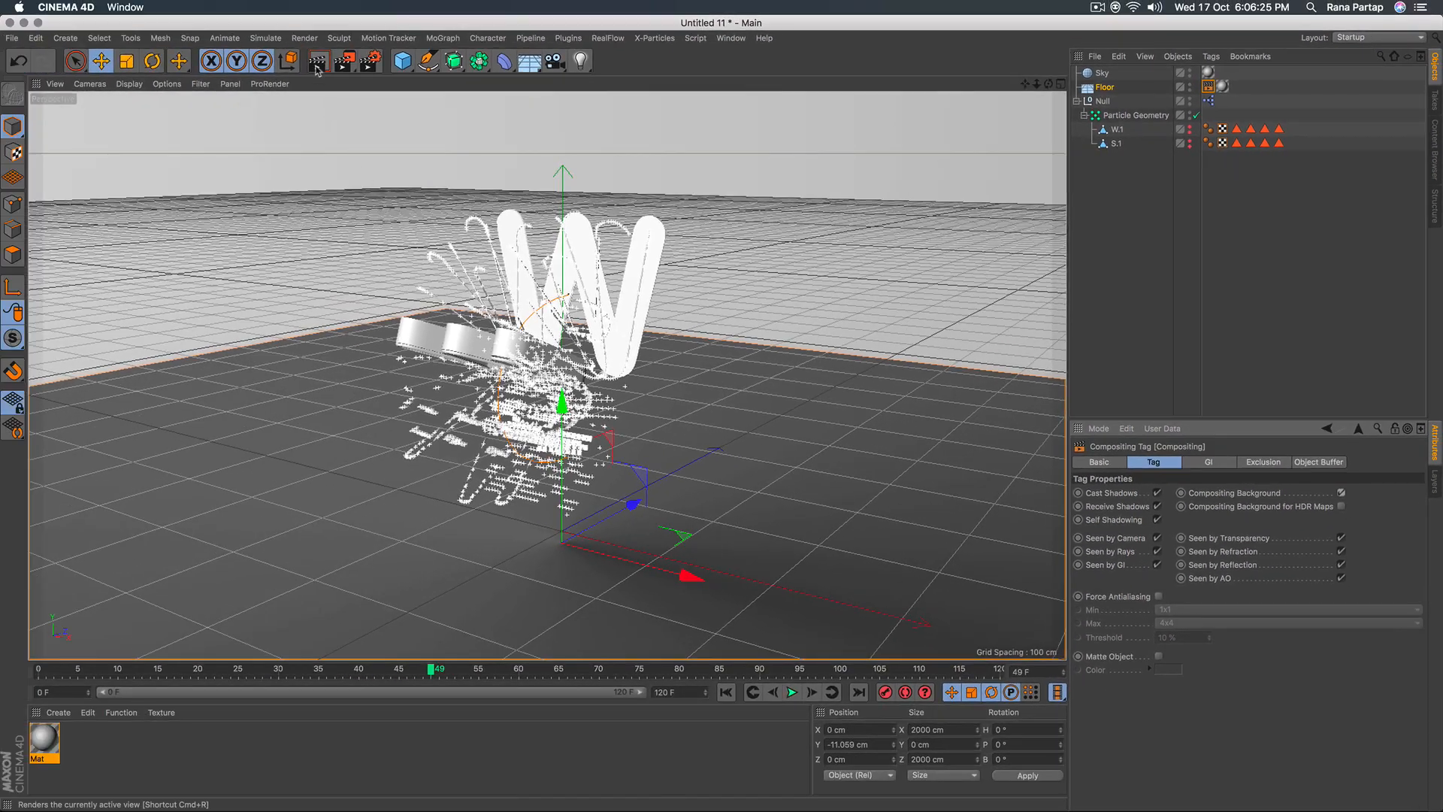
{"action": "left_click", "coordinate": [317, 63]}
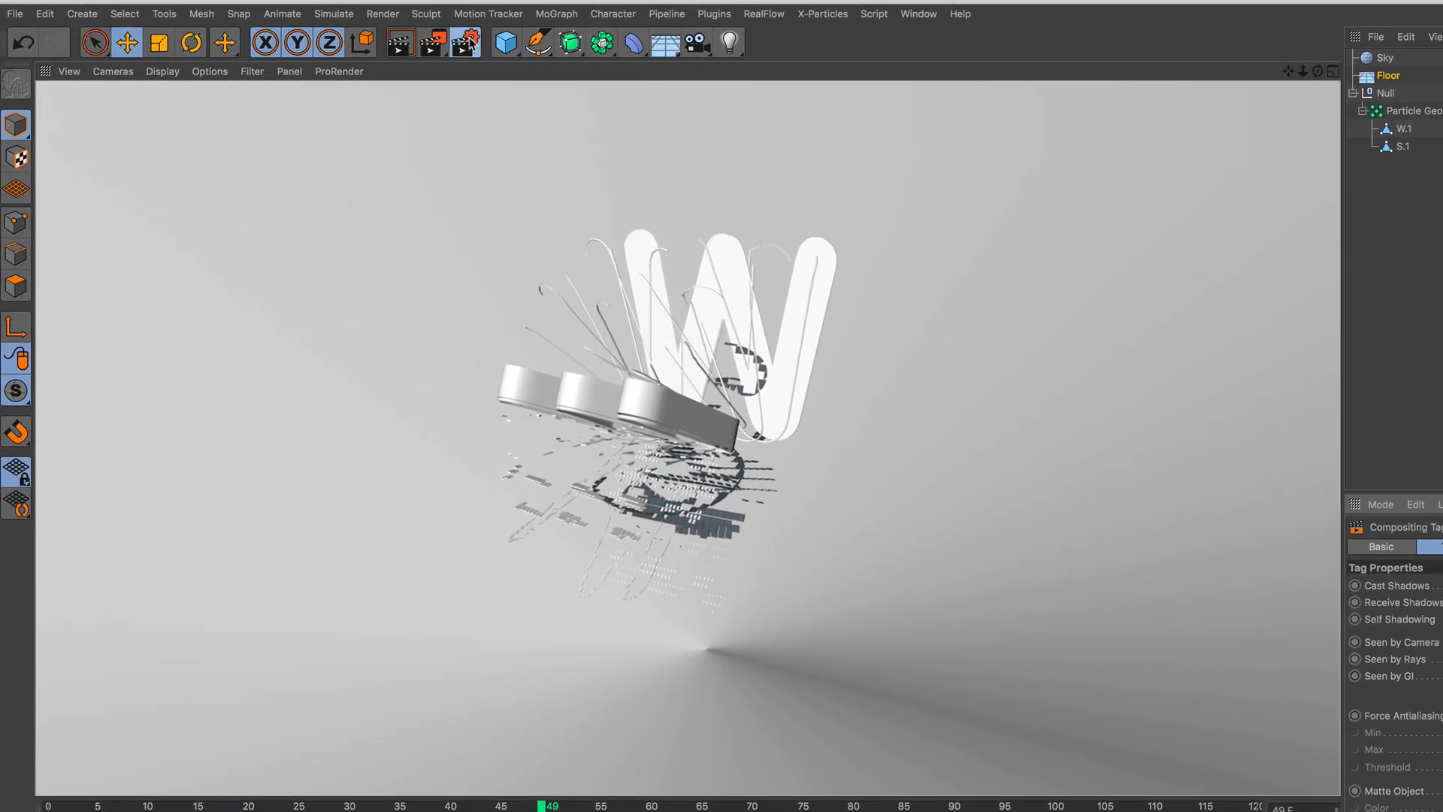
Add the Ambient Occlusion effect to the render settings and render a closer view of the letter.
{"action": "left_click", "coordinate": [468, 43]}
{"action": "left_click_drag", "start_coordinate": [330, 9], "coordinate": [541, 146]}
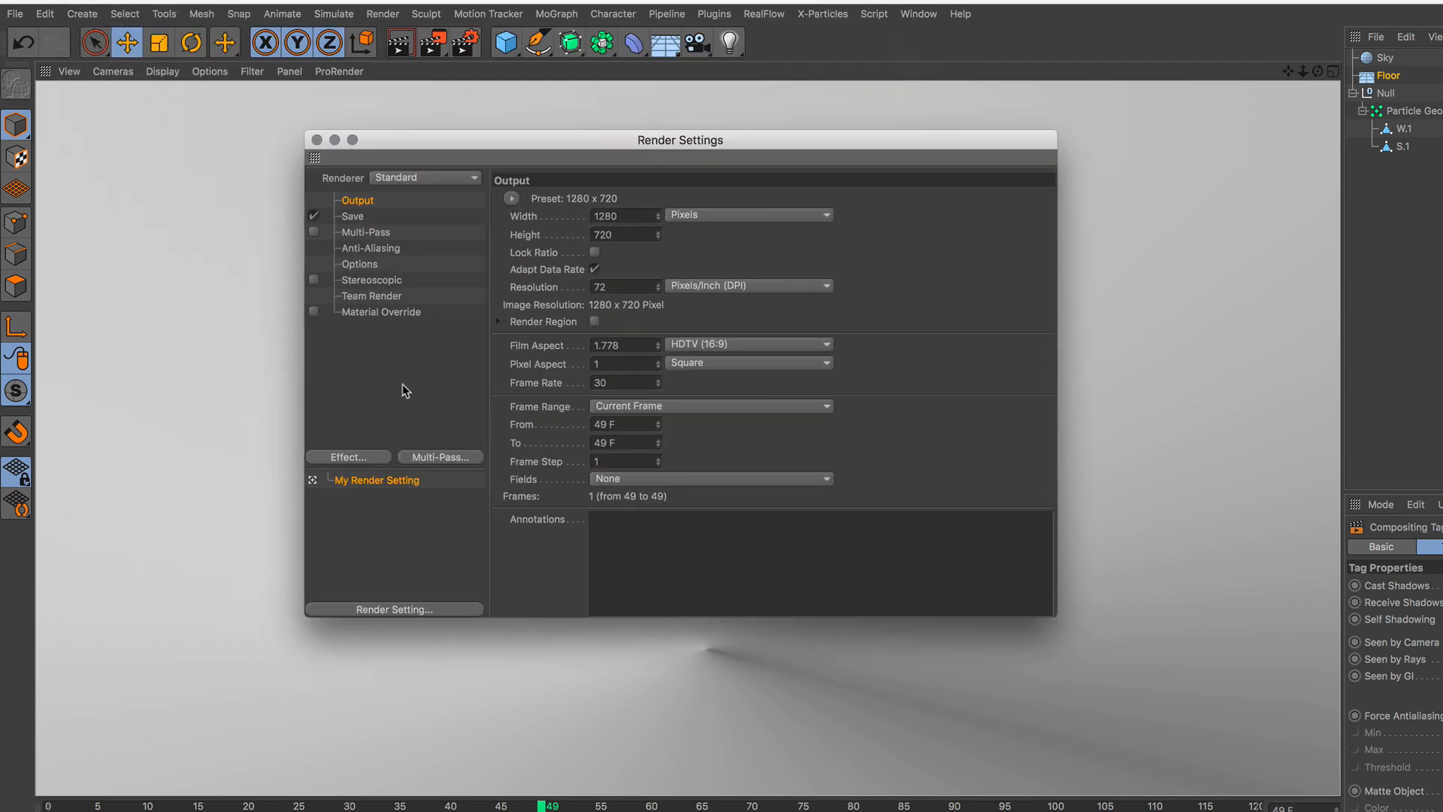
{"action": "left_click", "coordinate": [378, 458]}
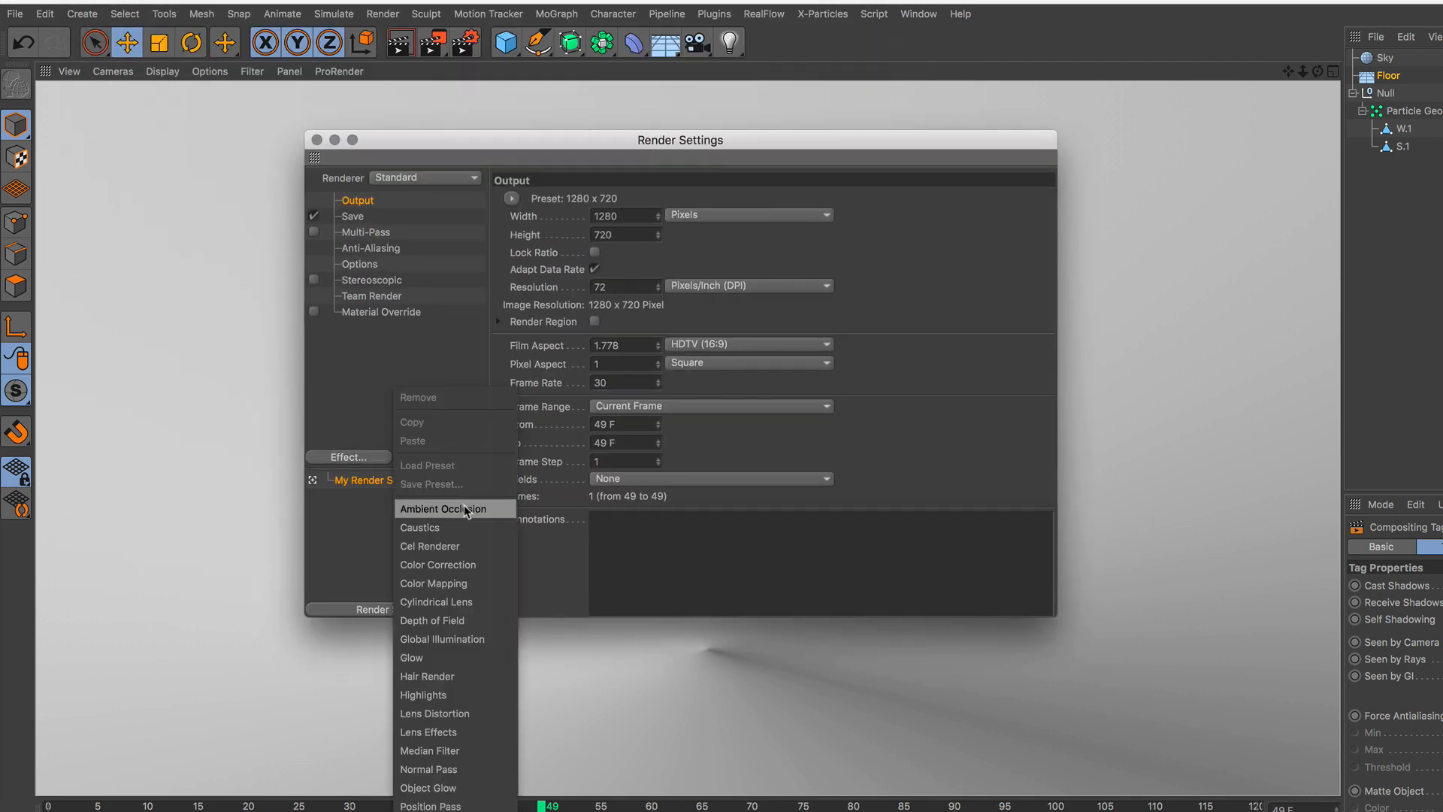
{"action": "left_click", "coordinate": [463, 504]}
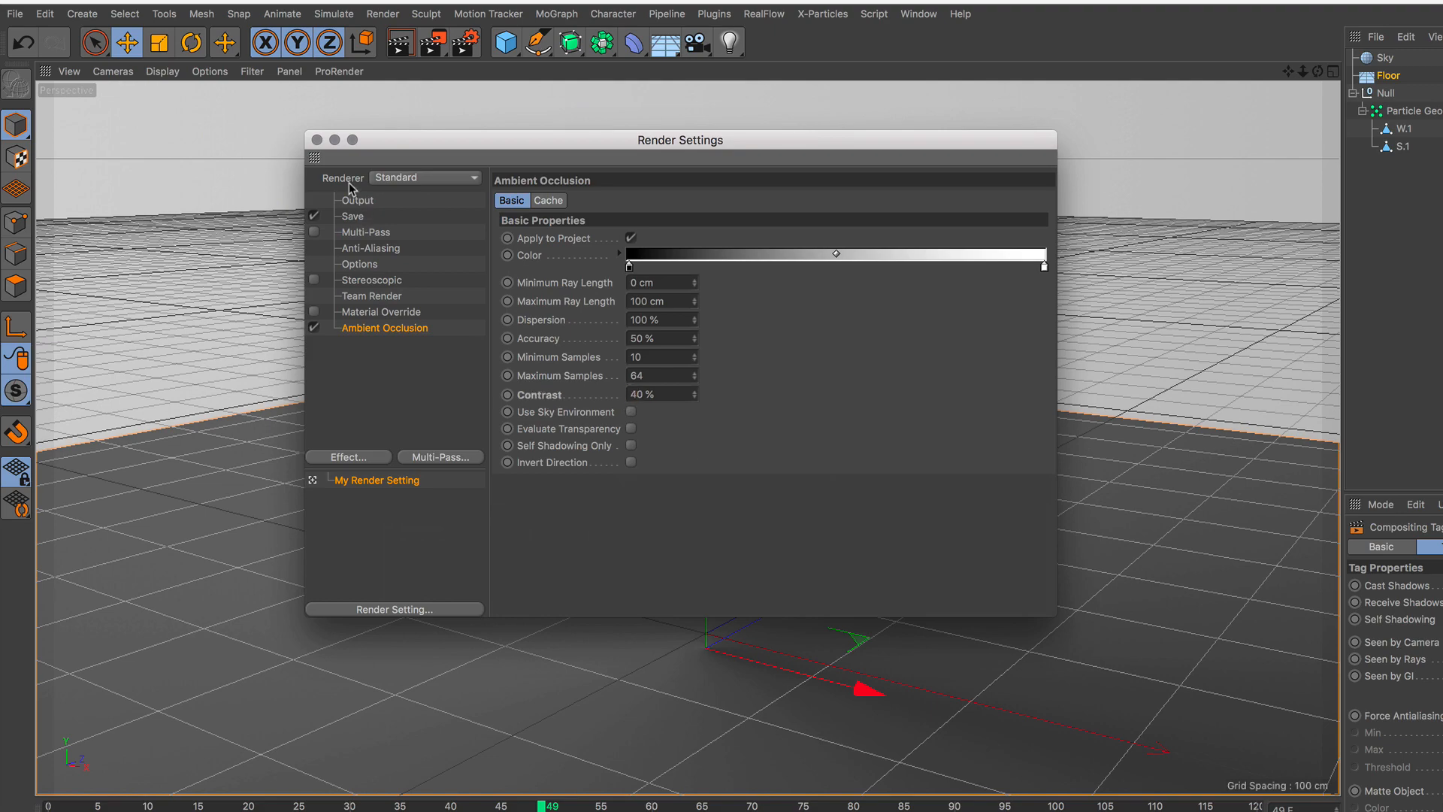
{"action": "left_click", "coordinate": [315, 140]}
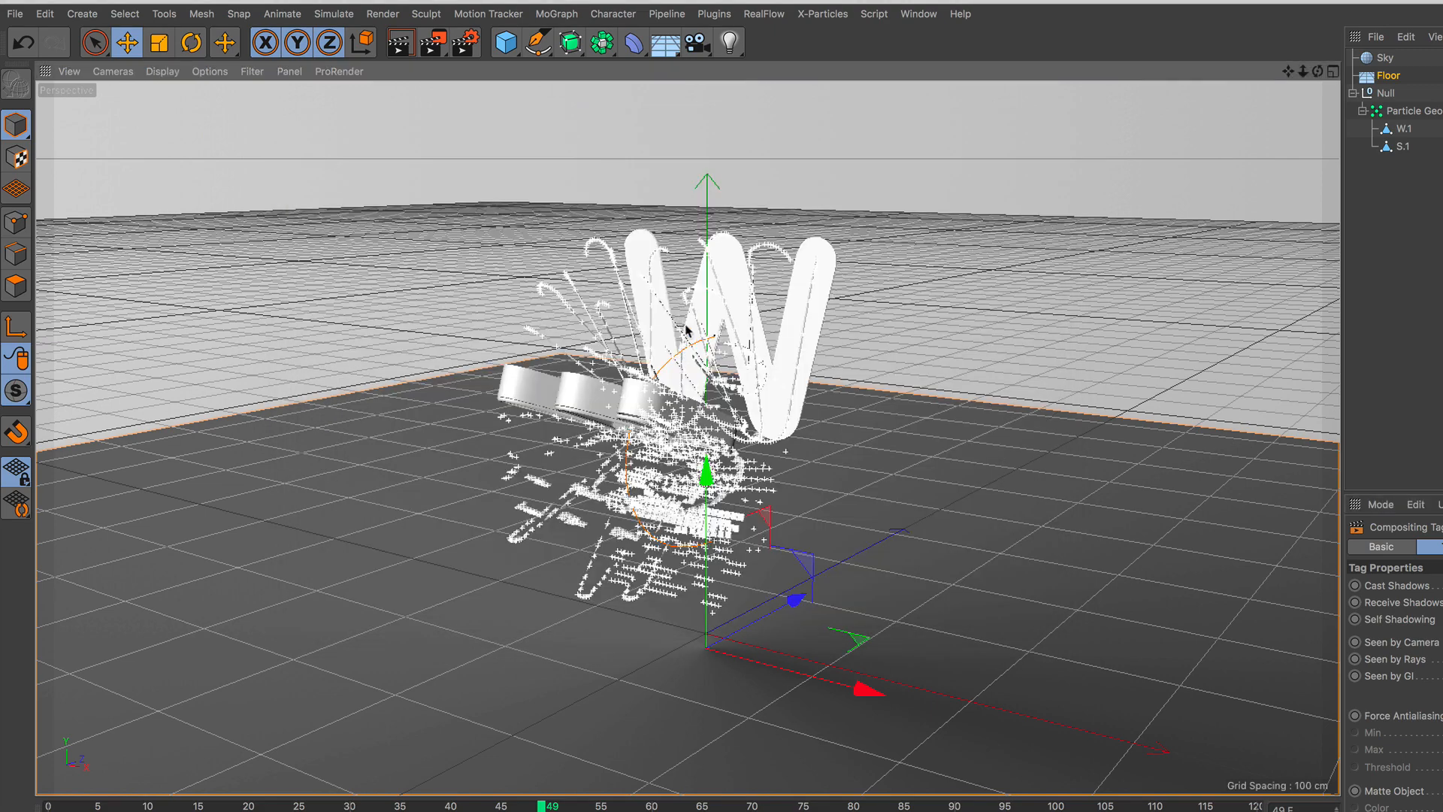
{"action": "scroll", "coordinate": [686, 316], "scroll_direction": "up", "scroll_amount": 3}
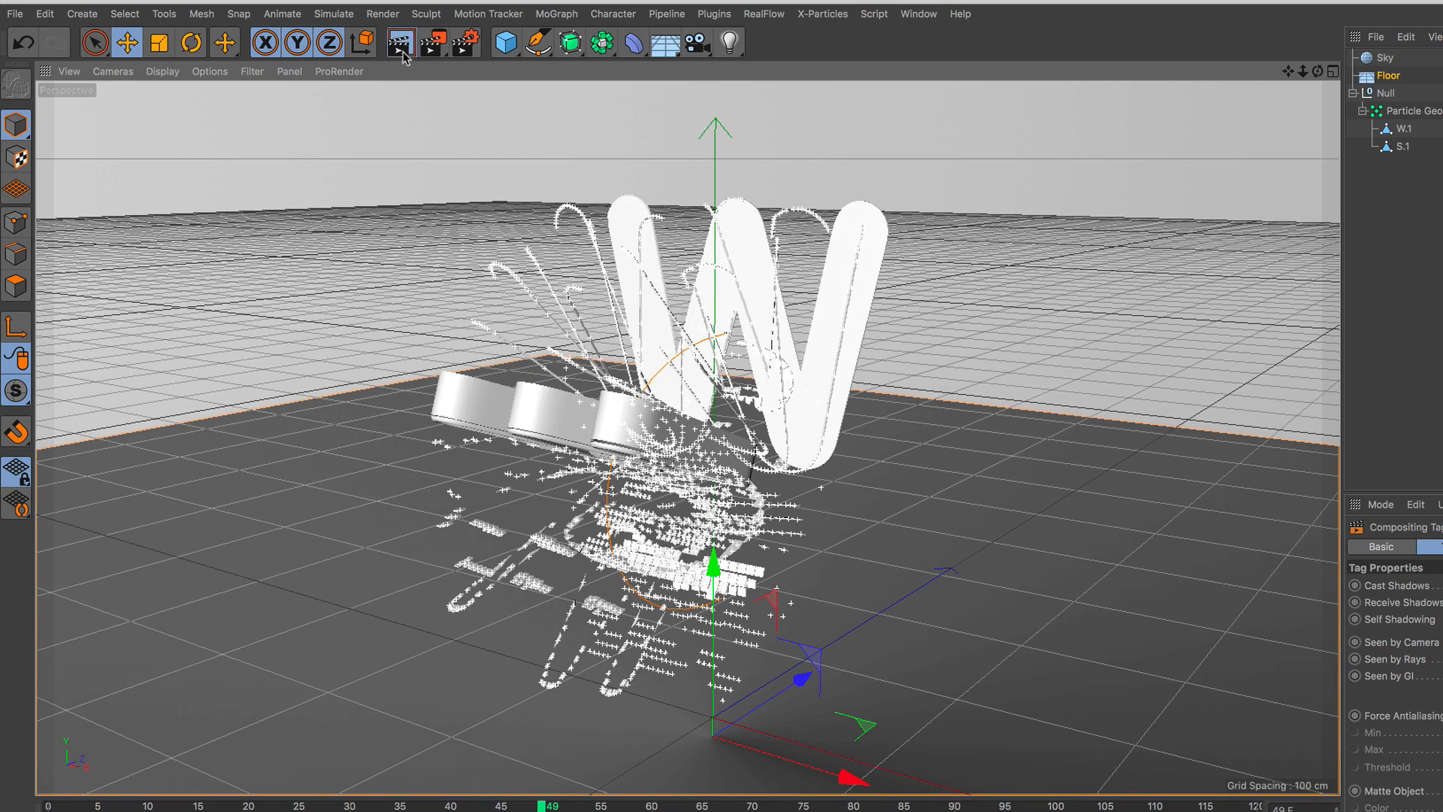
{"action": "key", "text": "ctrl+r"}
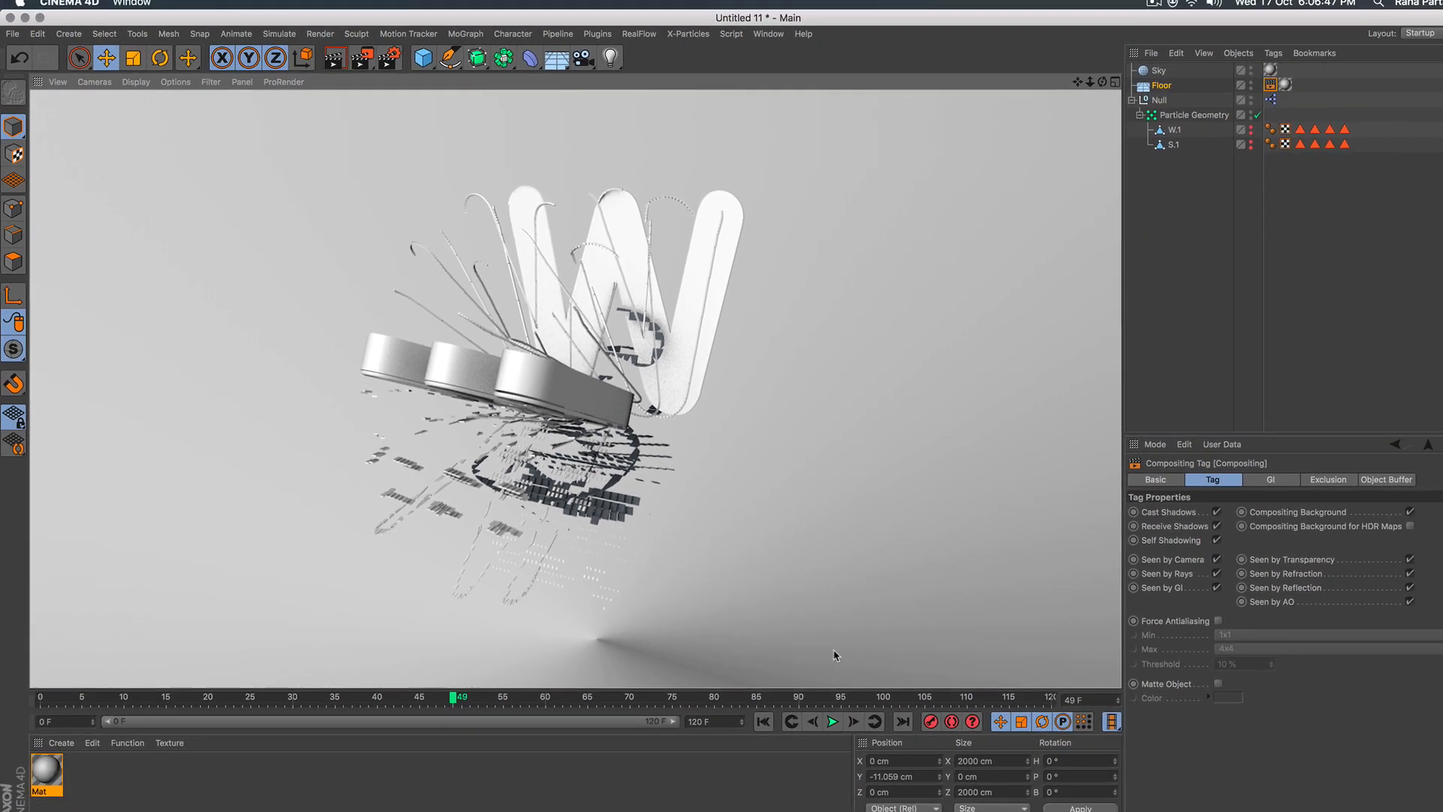
Play the animation from the start, pause it at frame 39 and render the active view.
{"action": "left_click", "coordinate": [726, 692]}
{"action": "left_click", "coordinate": [789, 698]}
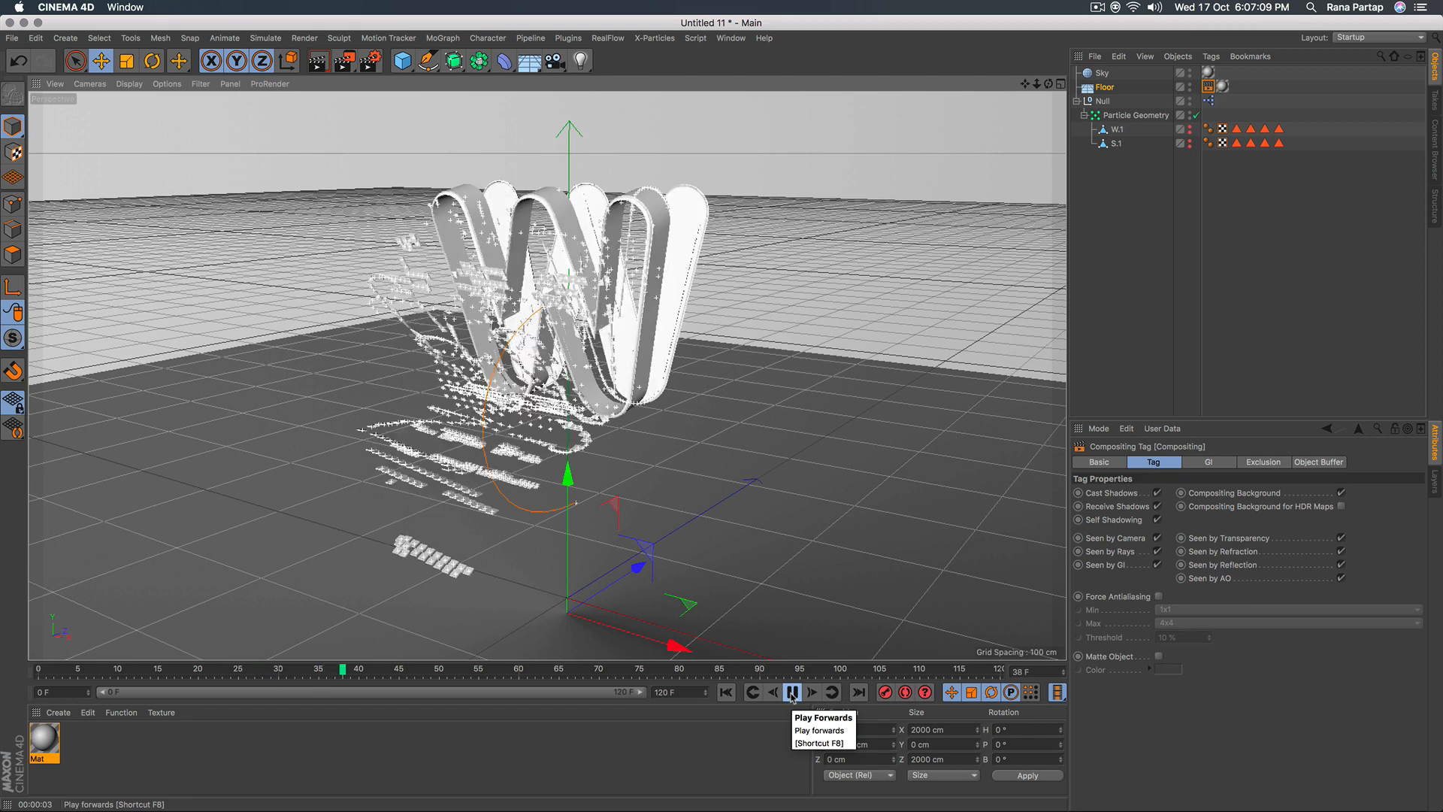
{"action": "left_click", "coordinate": [791, 692]}
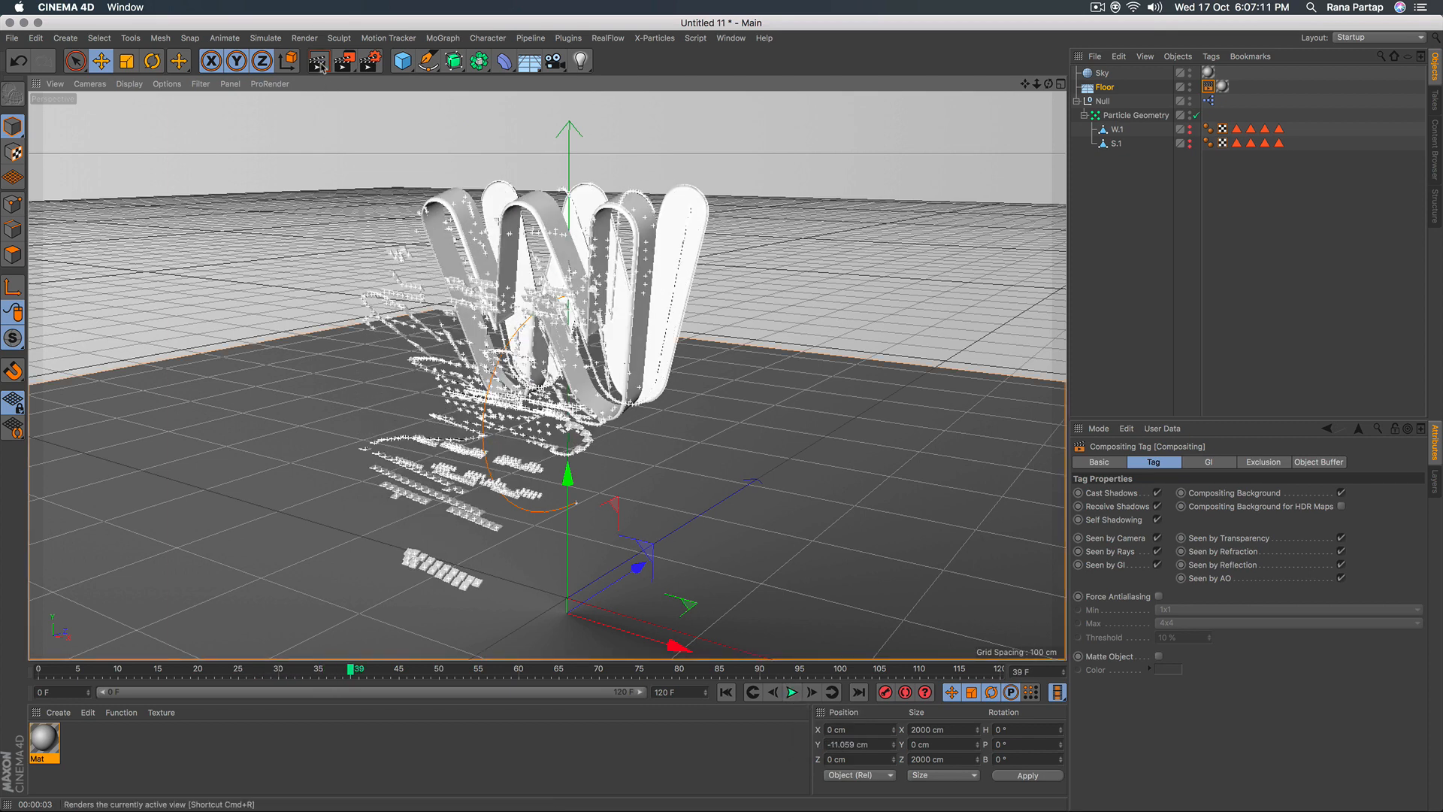
{"action": "key", "text": "ctrl+r"}
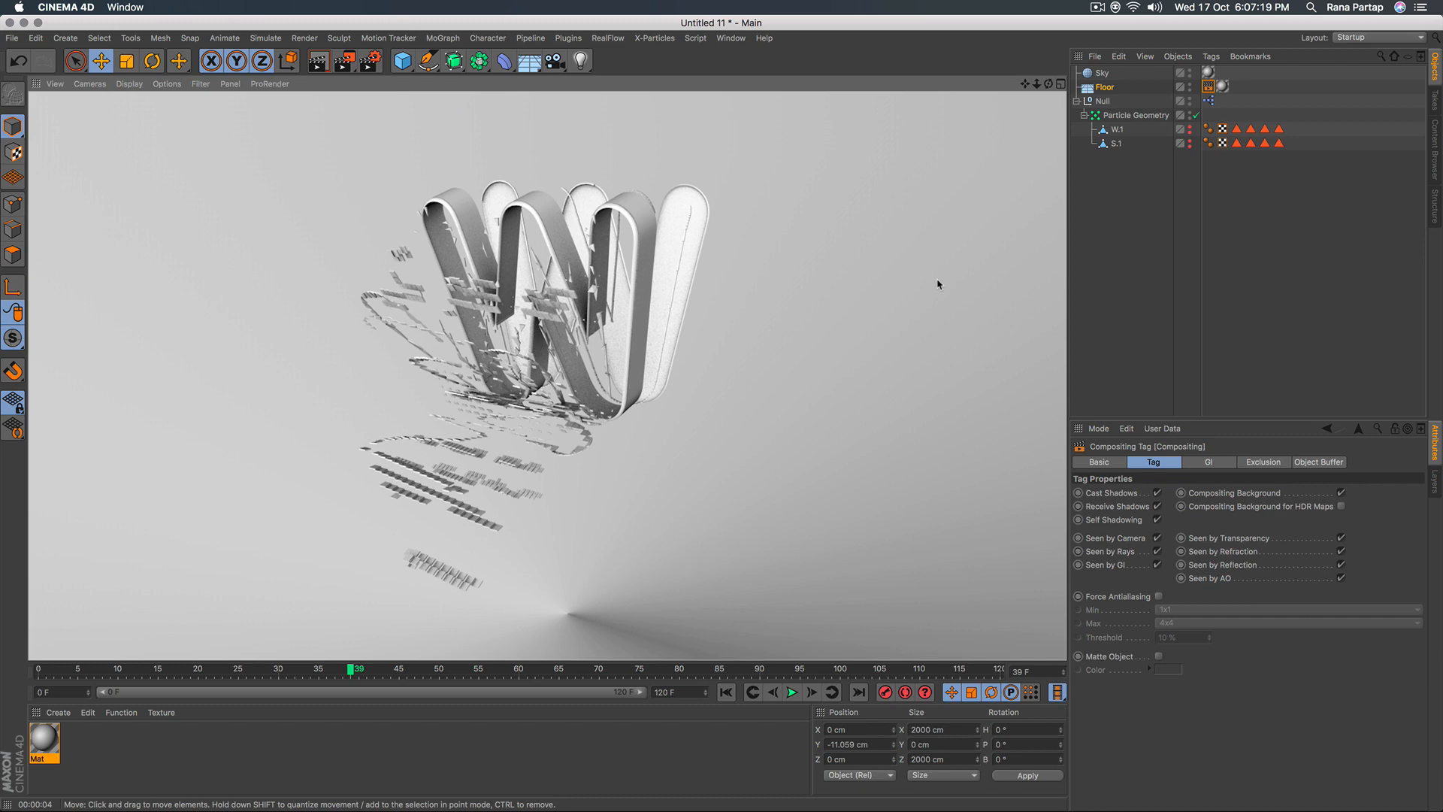
Create a red material with saturation 90 %, and duplicate it as a yellow one with H 59° and V 100 %.
{"action": "double_click", "coordinate": [96, 742]}
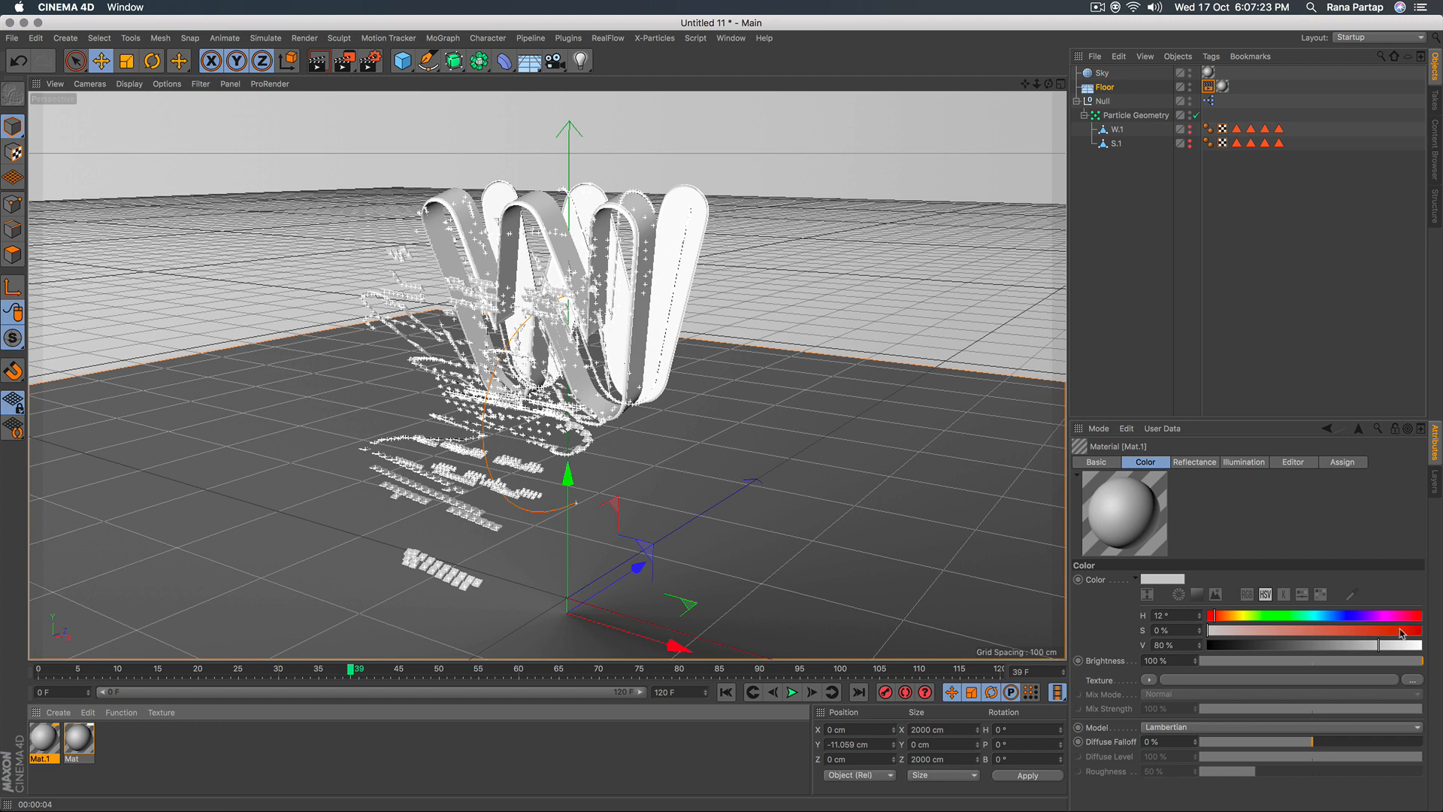
{"action": "left_click_drag", "start_coordinate": [1383, 631], "coordinate": [1394, 631]}
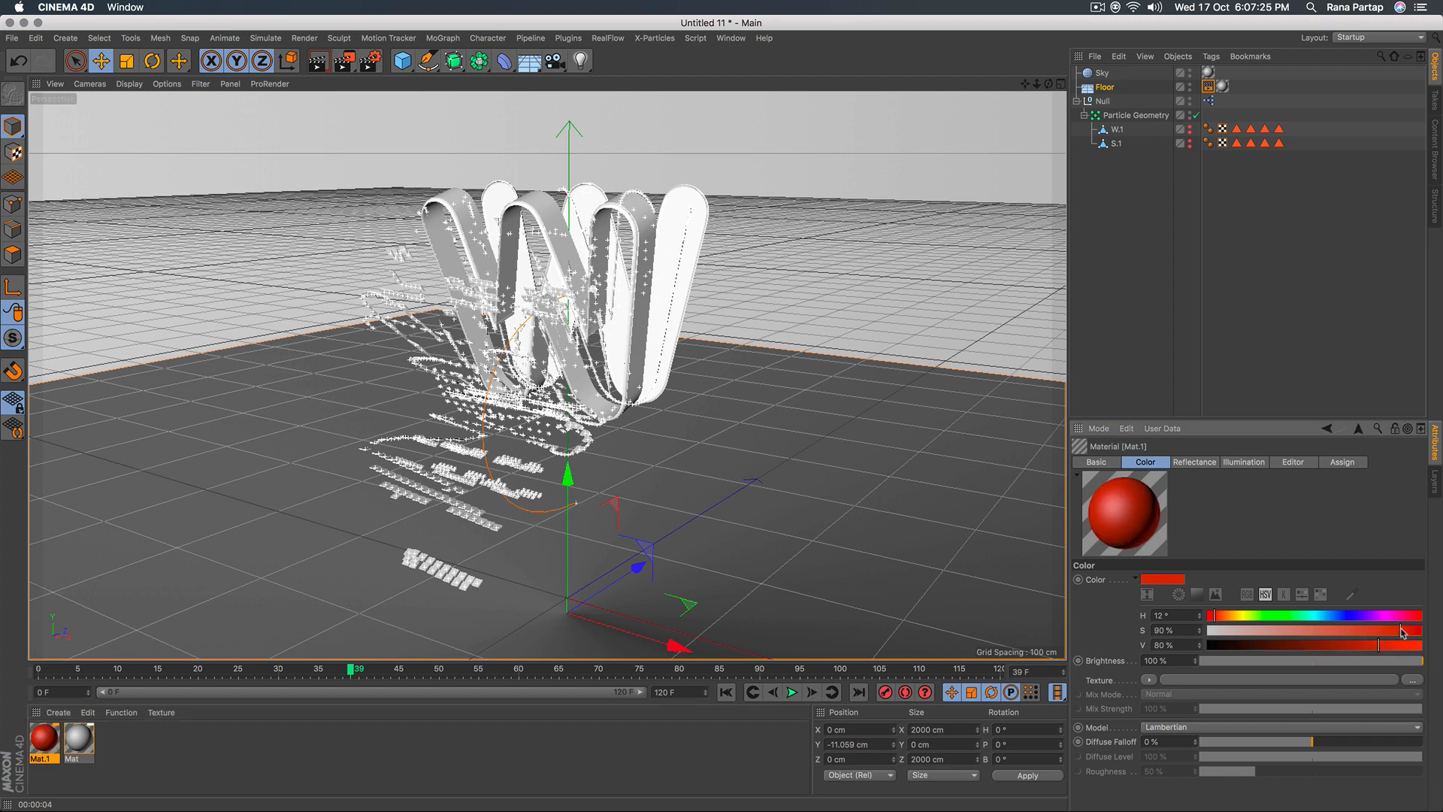
{"action": "left_click_drag", "start_coordinate": [51, 736], "coordinate": [65, 739]}
{"action": "left_click", "coordinate": [1242, 616]}
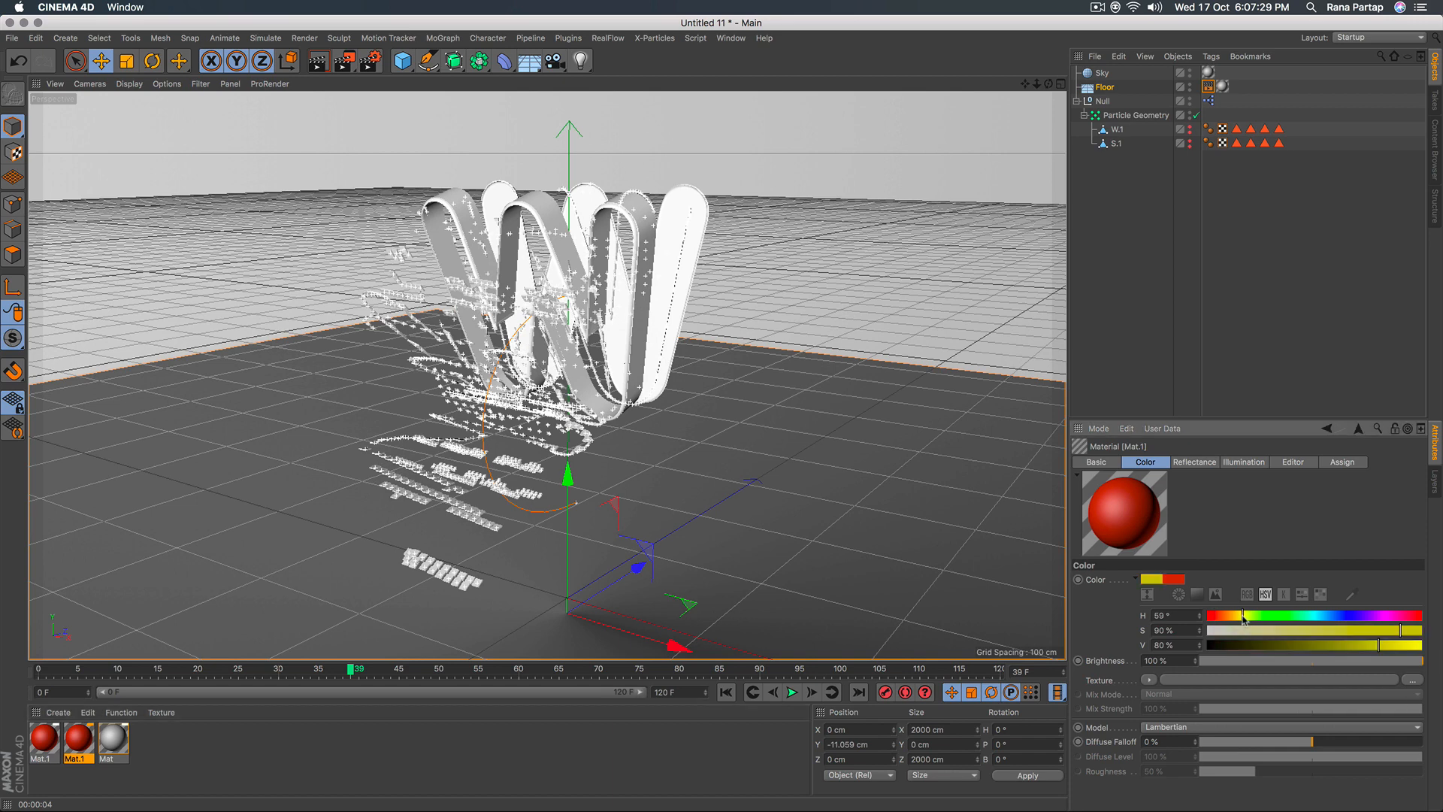
{"action": "left_click_drag", "start_coordinate": [1393, 646], "coordinate": [1424, 646]}
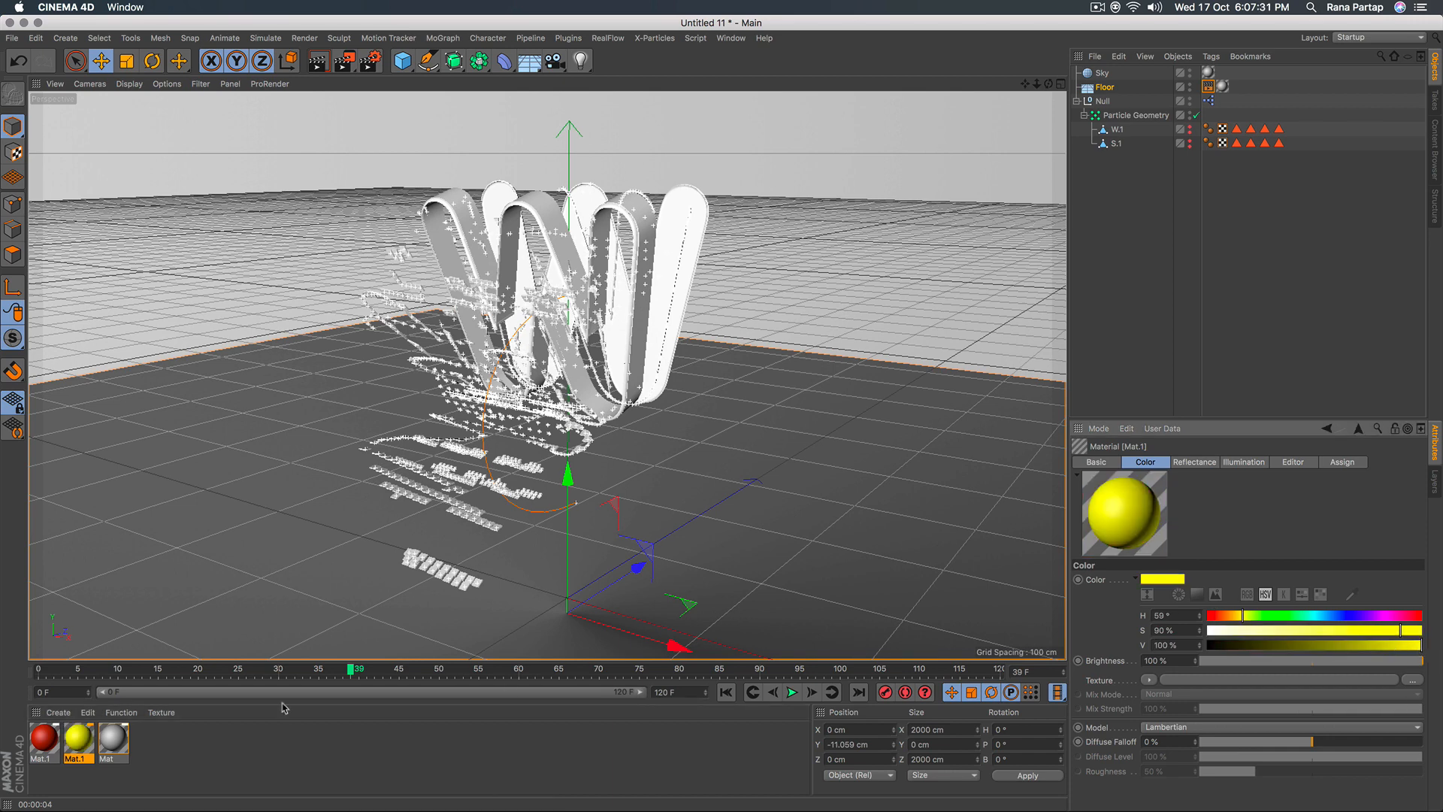
Apply the red material to W.1 and the yellow material to S.1, and check them by playing to frame 47 and rendering.
{"action": "left_click_drag", "start_coordinate": [54, 744], "coordinate": [1116, 131]}
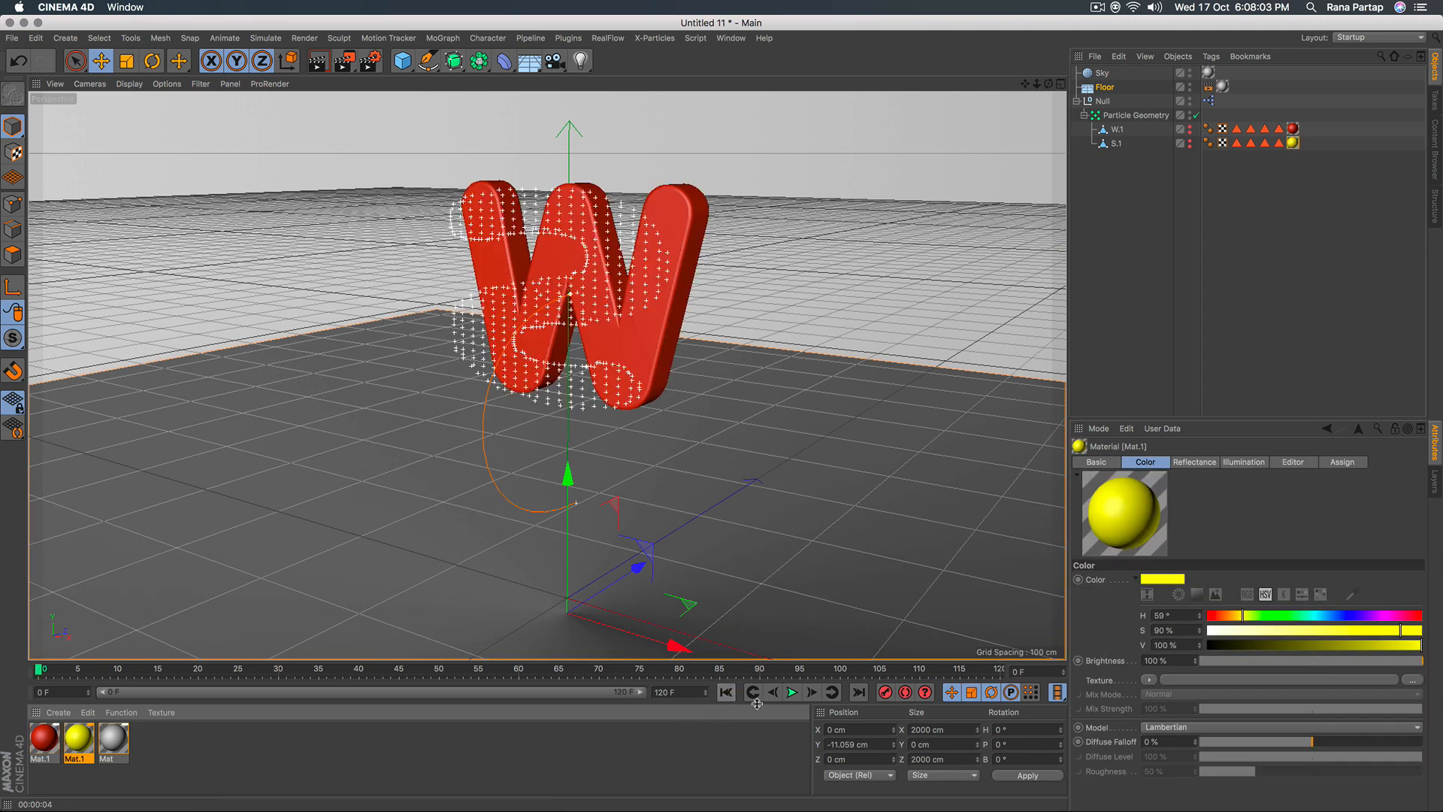
{"action": "left_click", "coordinate": [790, 692]}
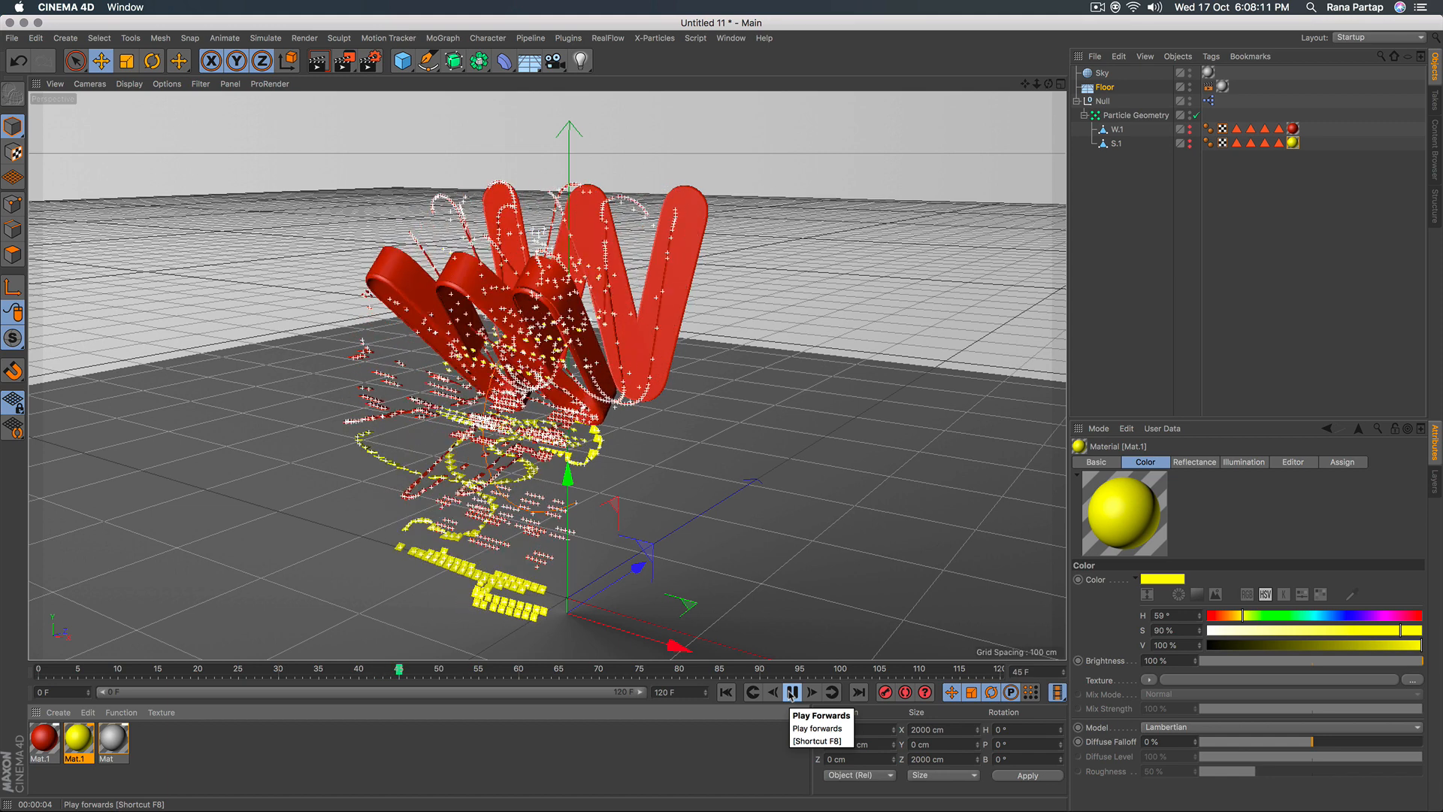
{"action": "left_click", "coordinate": [791, 692]}
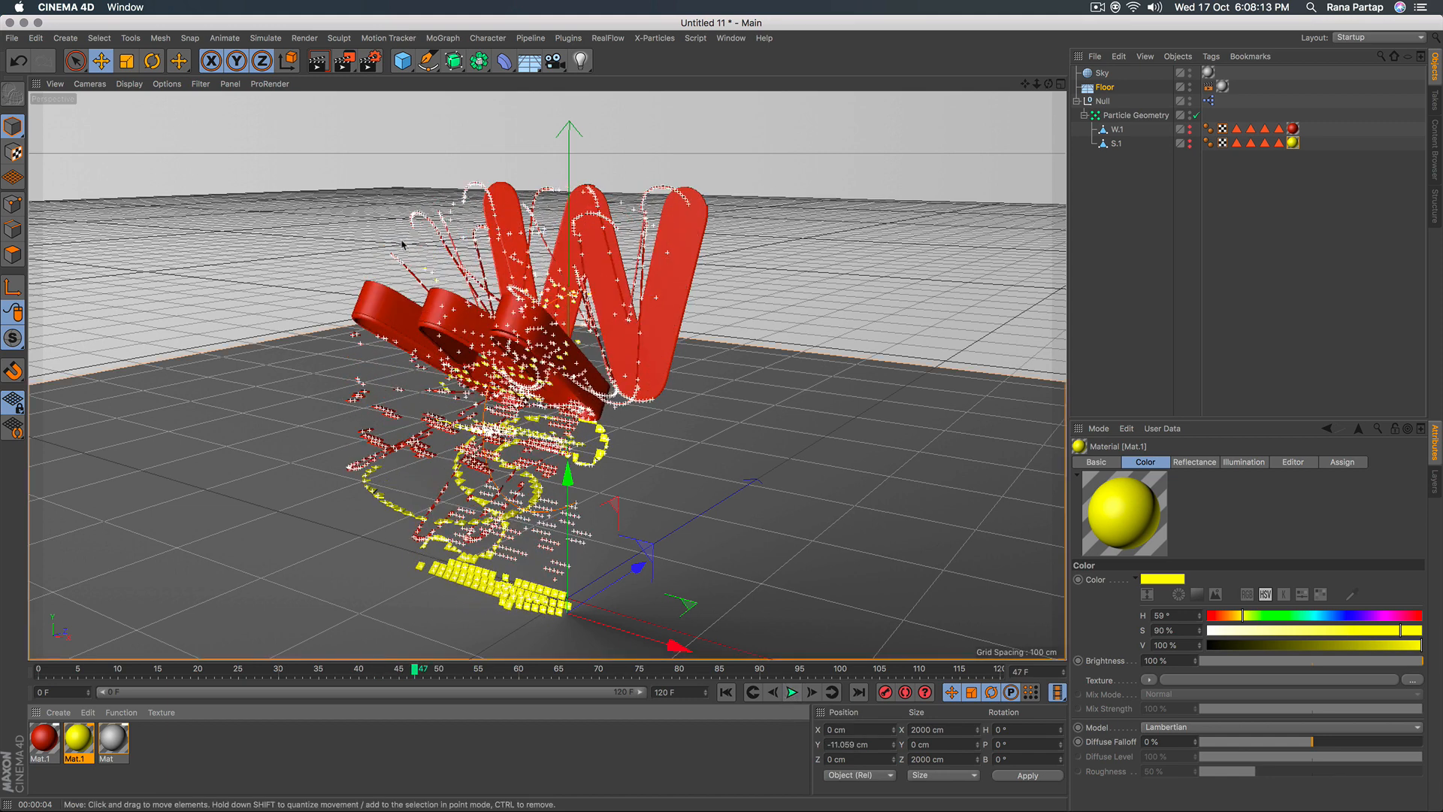
{"action": "left_click", "coordinate": [318, 62]}
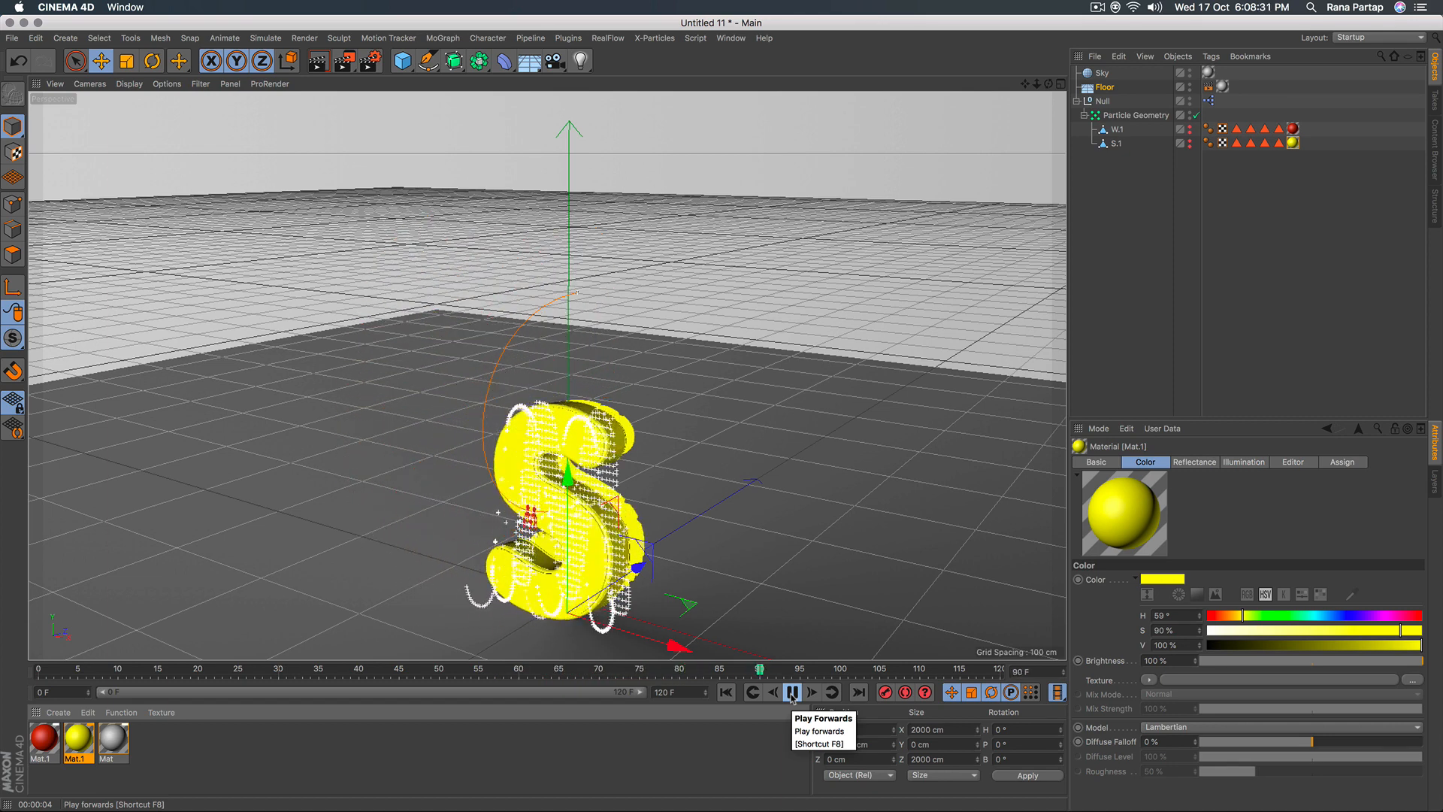
Stop playback on the finished S, replay the animation from the start to frame 46 and render the active view.
{"action": "left_click", "coordinate": [791, 696]}
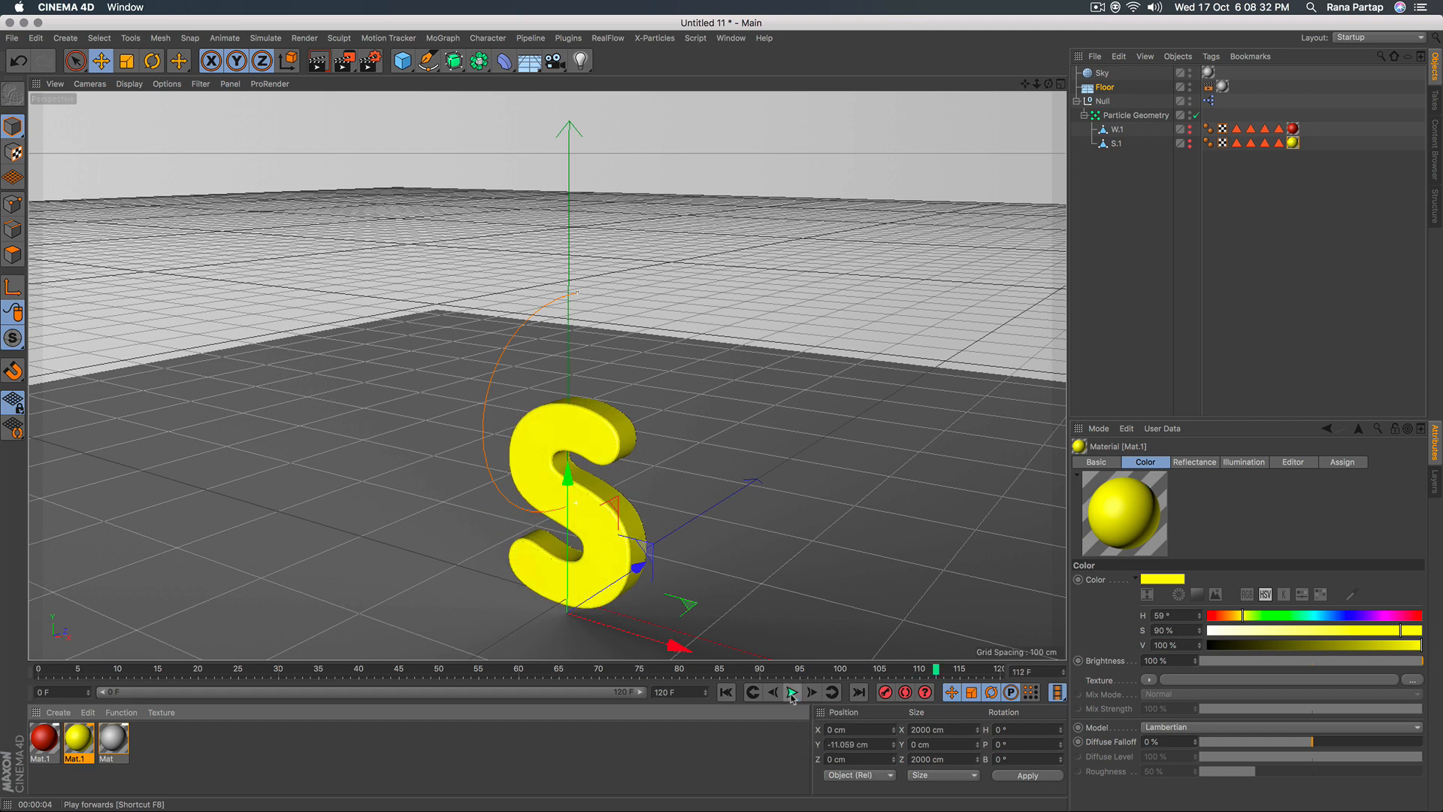
{"action": "left_click", "coordinate": [723, 692]}
{"action": "left_click", "coordinate": [791, 692]}
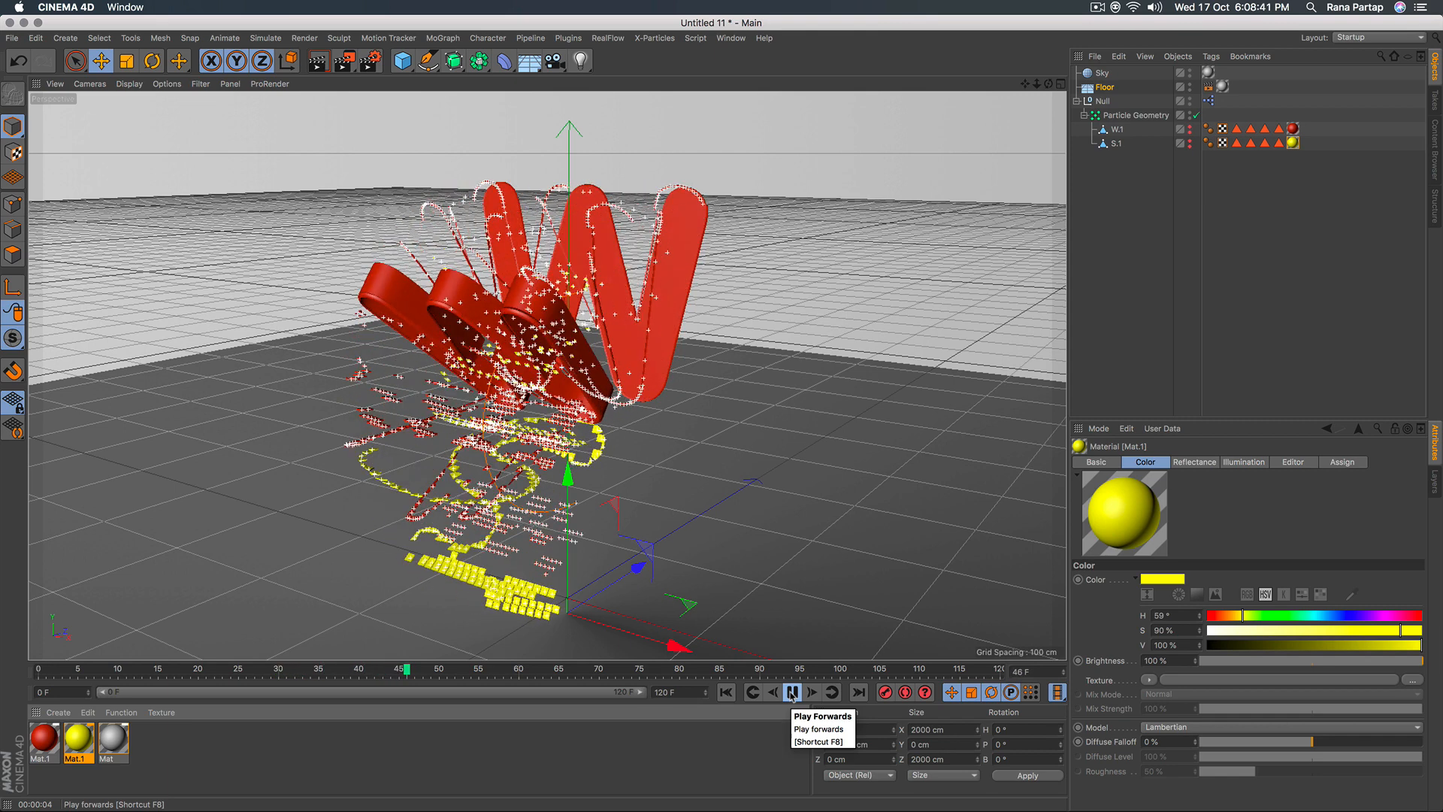
{"action": "left_click", "coordinate": [792, 692]}
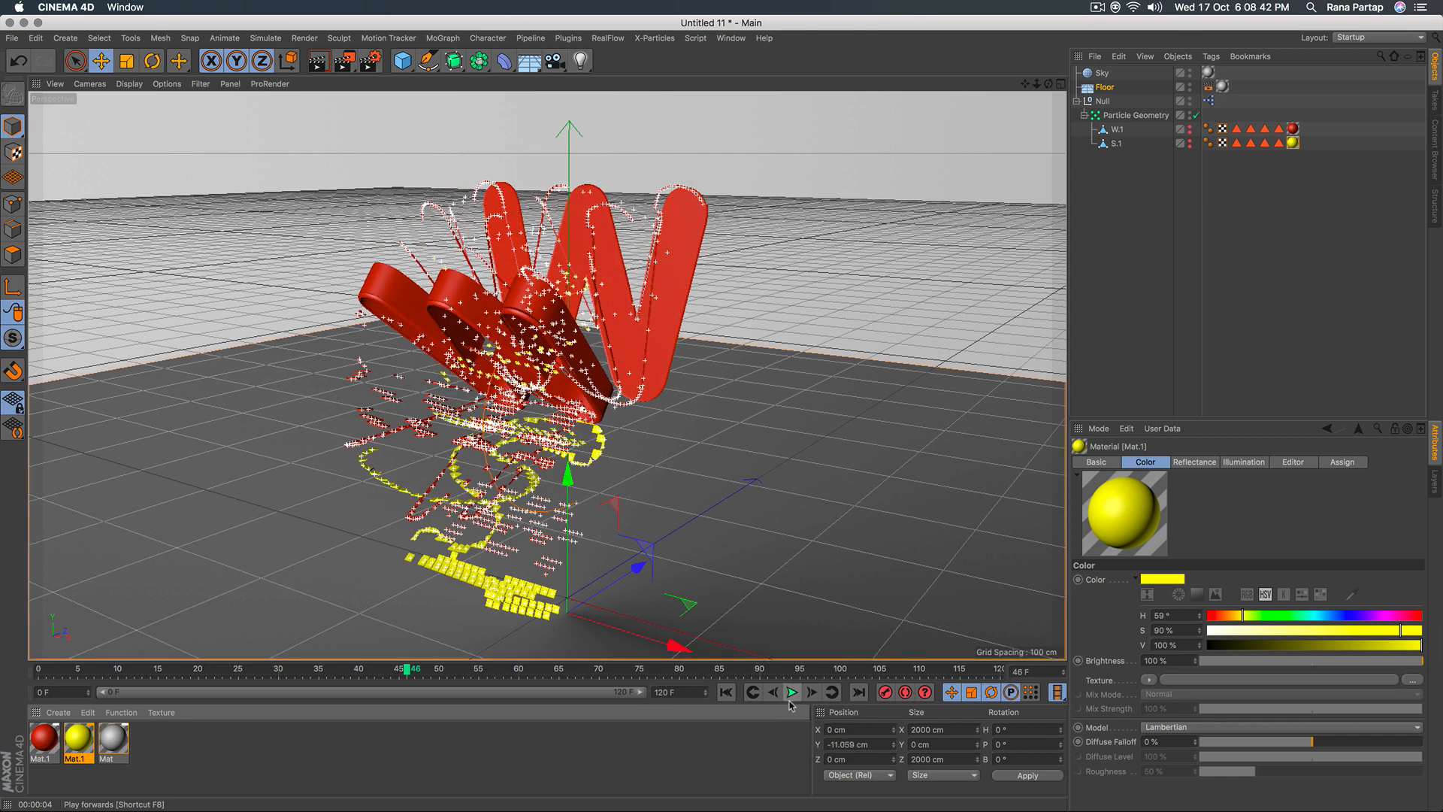
{"action": "left_click", "coordinate": [317, 61]}
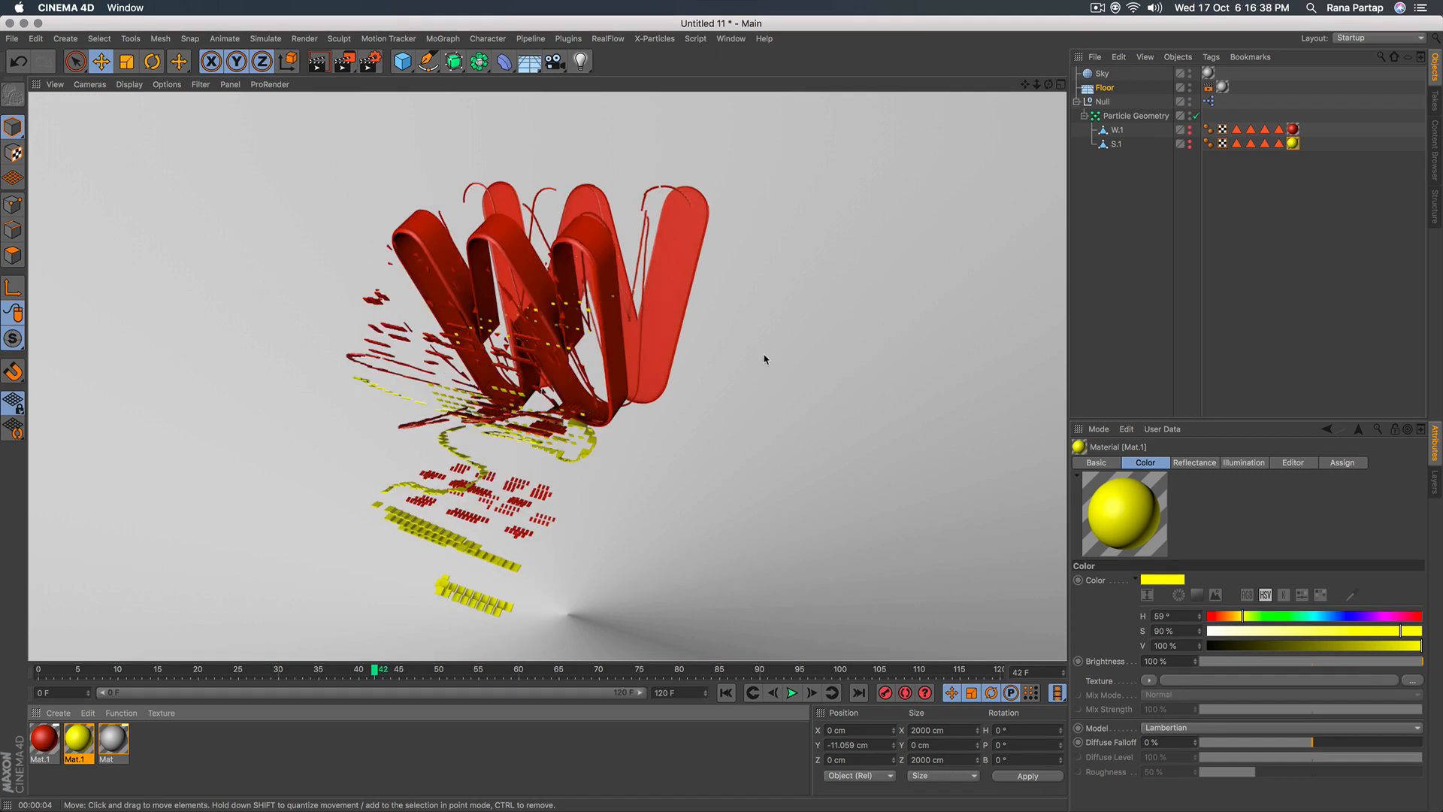
Replay the coloured W-to-S animation from the first frame and pause it mid-break at frame 43.
{"action": "left_click", "coordinate": [726, 692]}
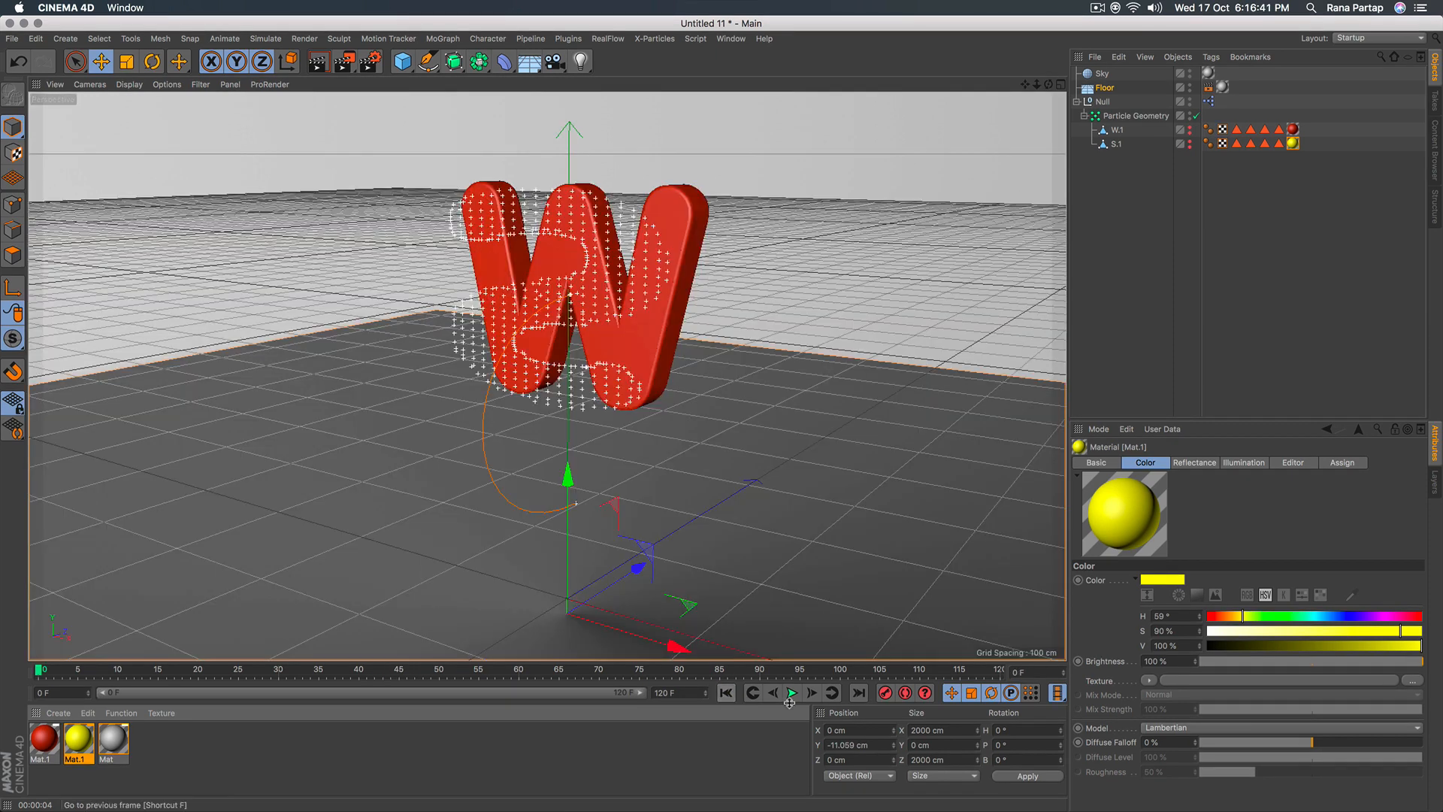
{"action": "left_click", "coordinate": [792, 694]}
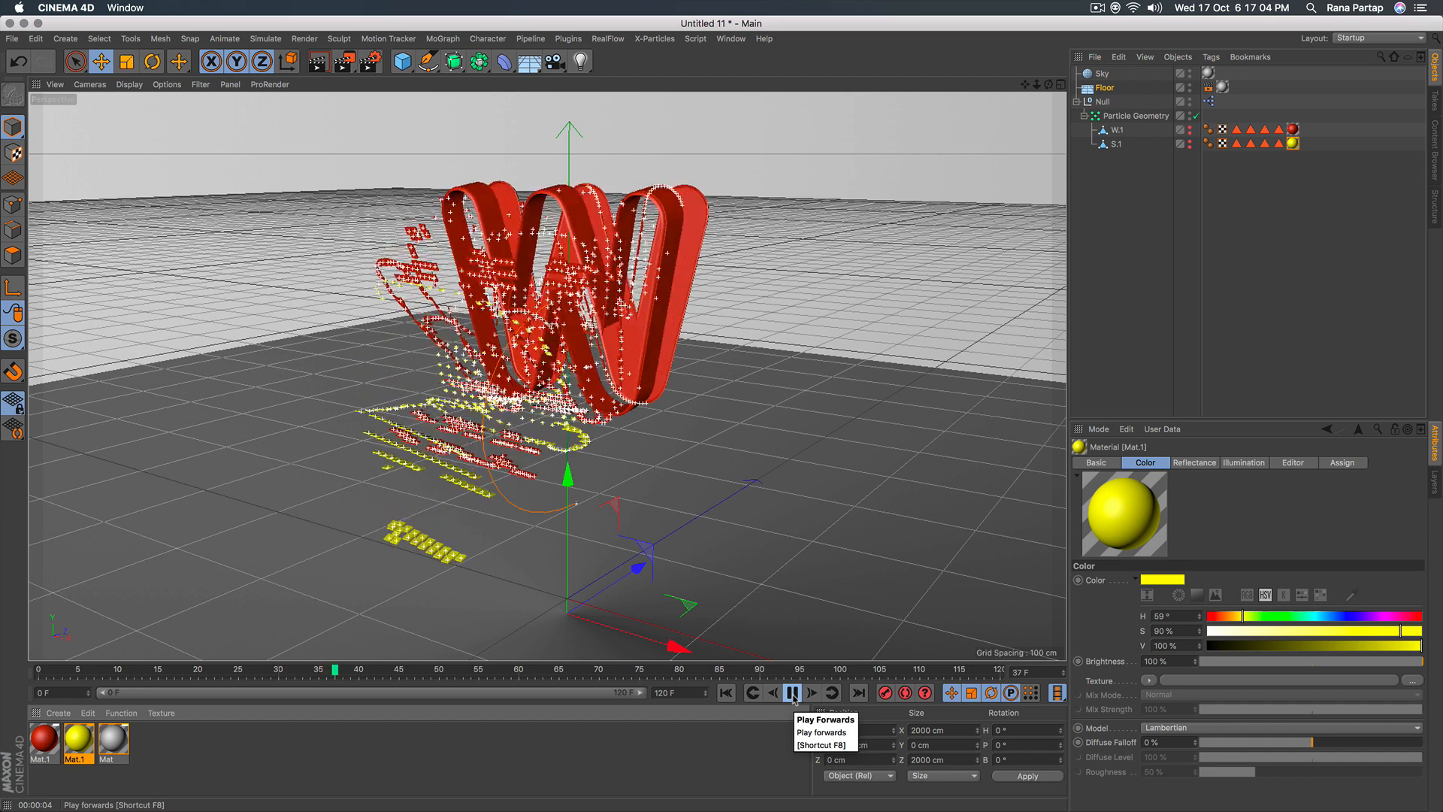
{"action": "left_click", "coordinate": [793, 695]}
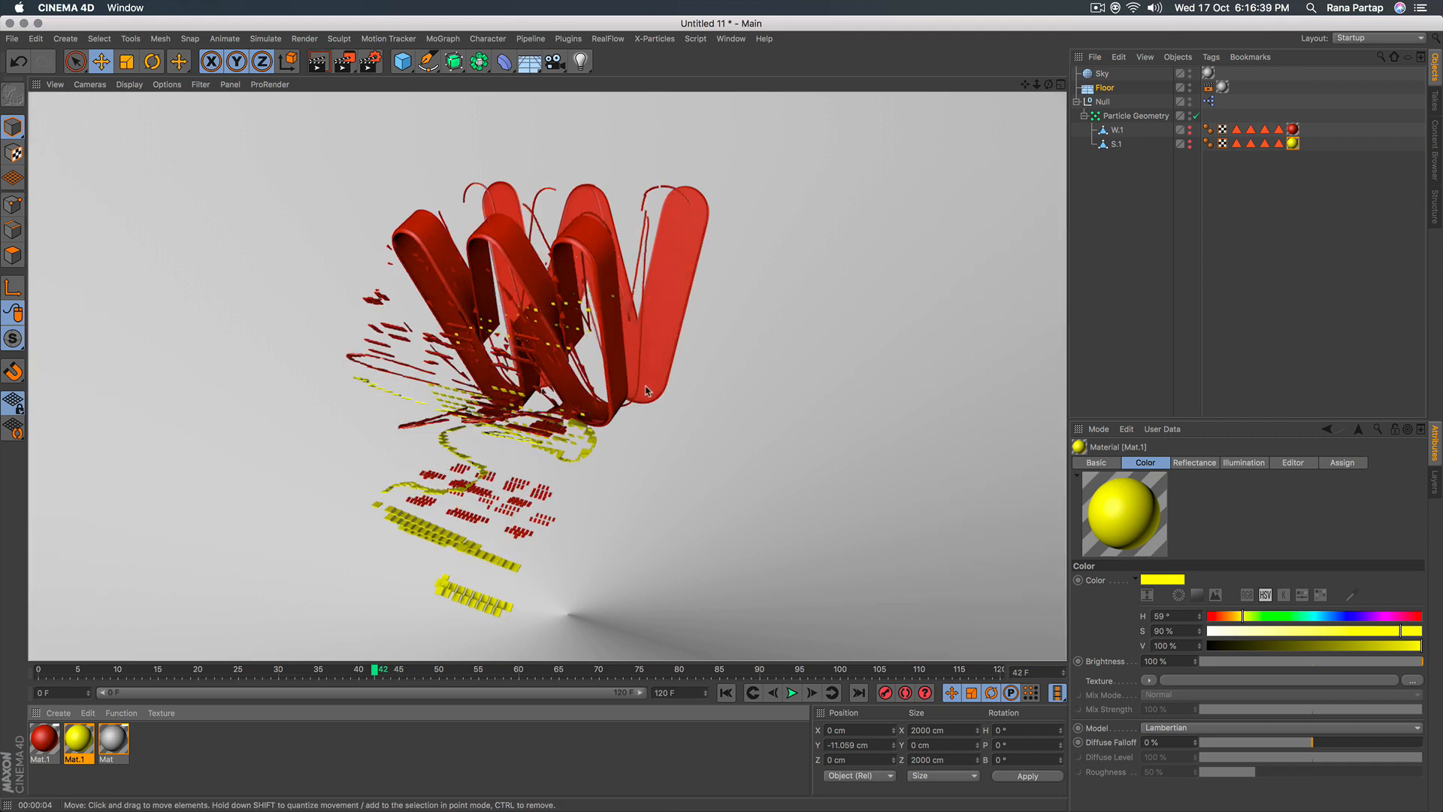
{"action": "left_click", "coordinate": [727, 692]}
{"action": "left_click", "coordinate": [793, 692]}
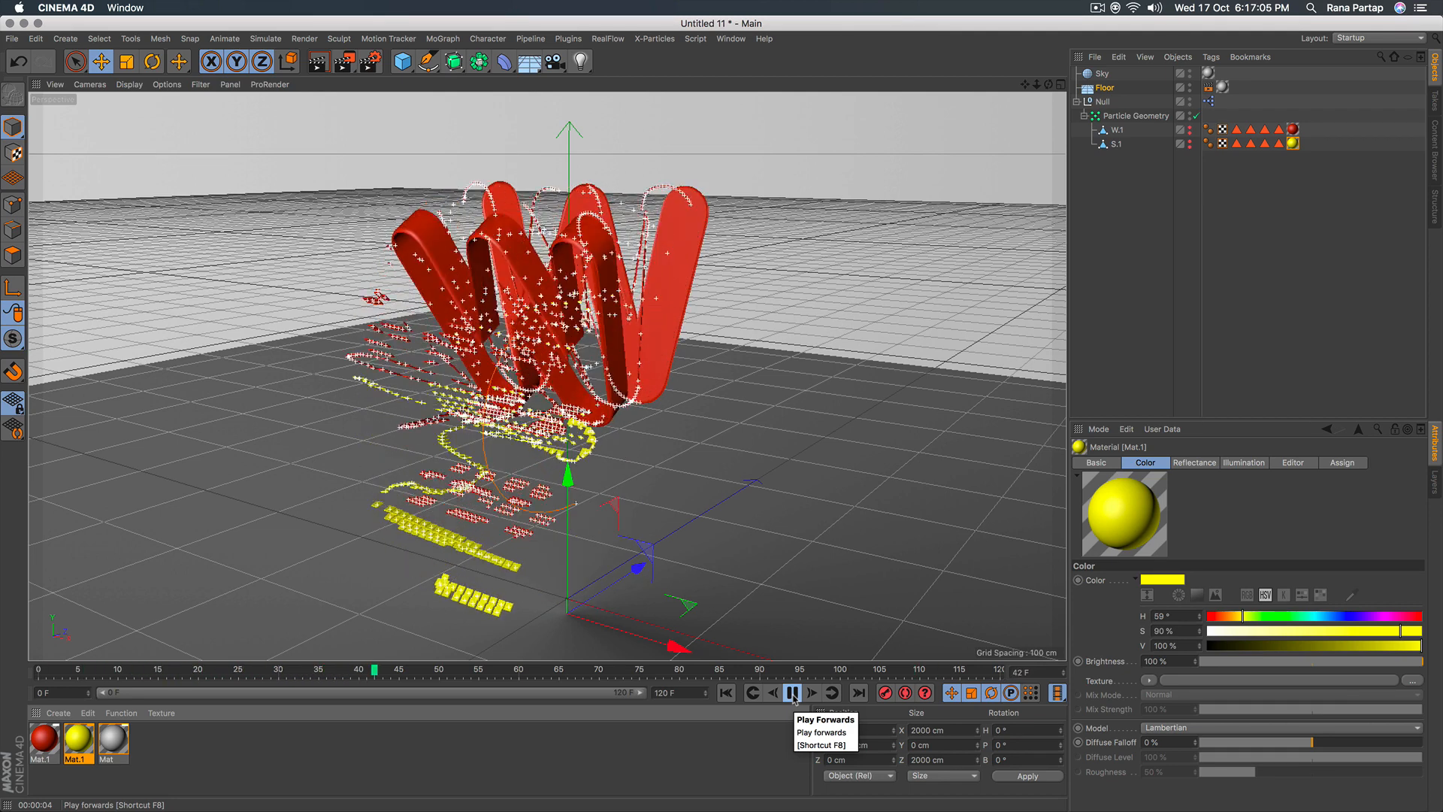
{"action": "left_click", "coordinate": [793, 692]}
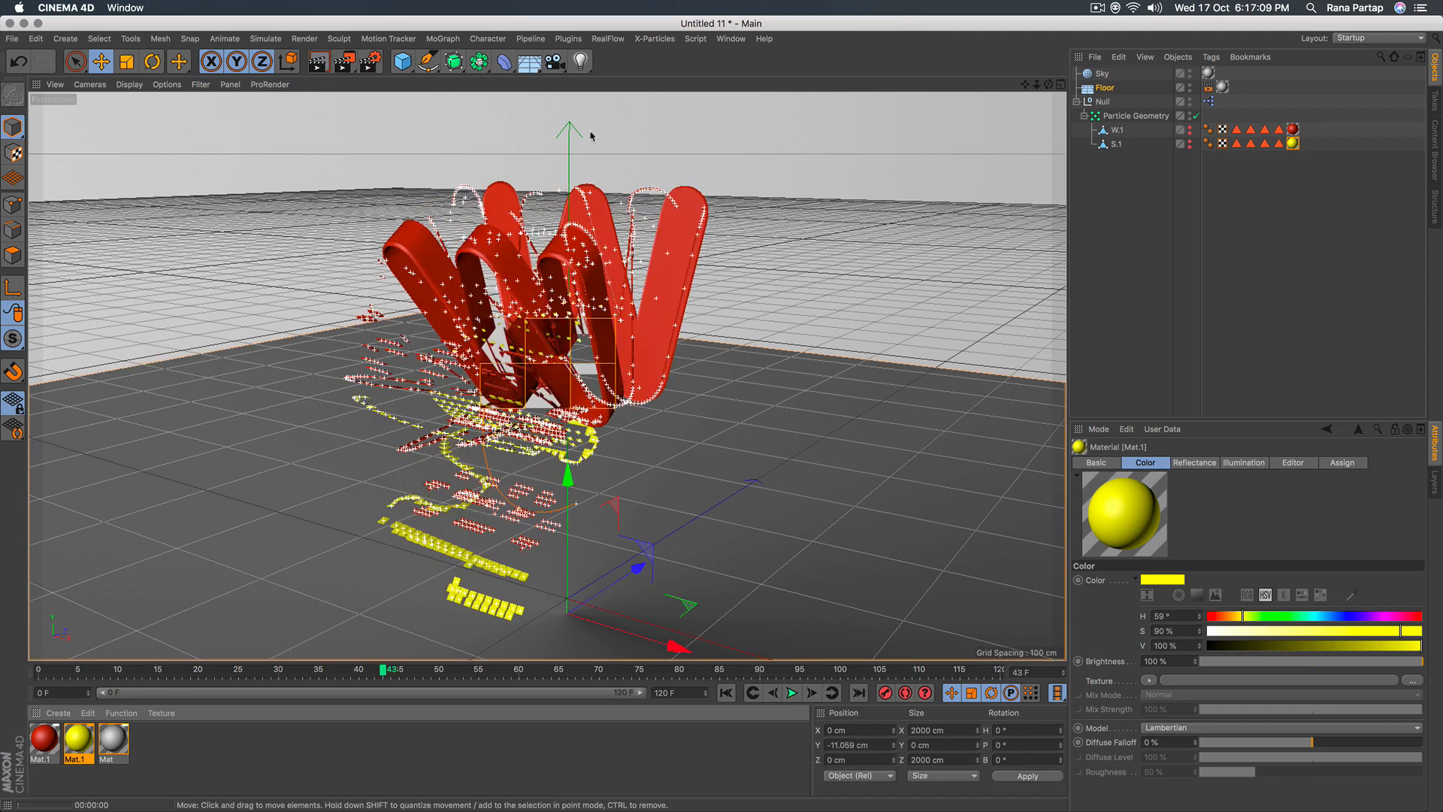